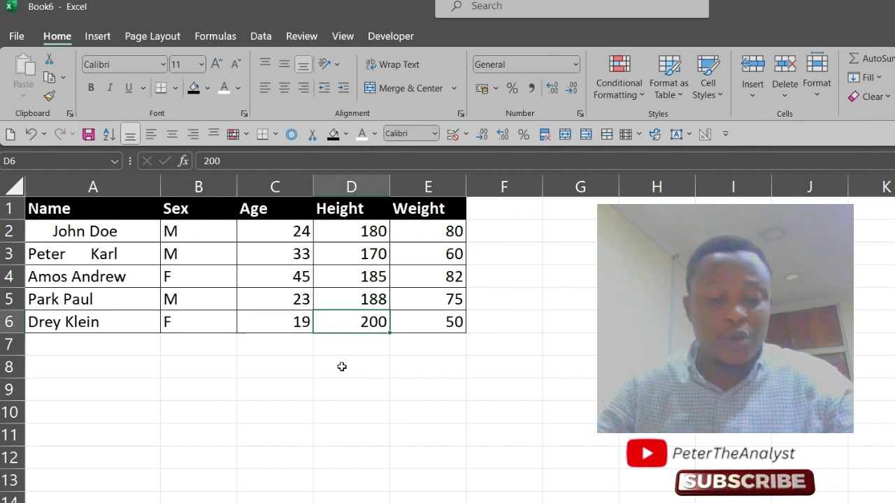
Enter the label SUM in cell B7, below the Sex column
{"action": "left_click", "coordinate": [213, 348]}
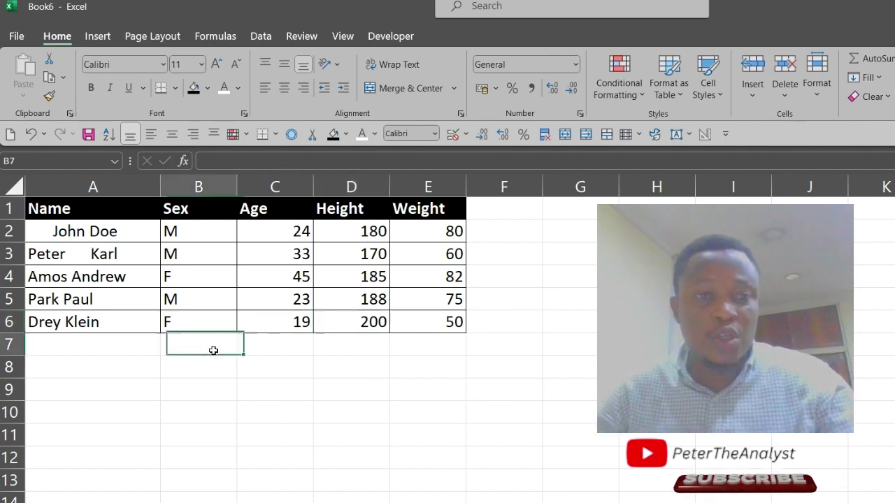
{"action": "type", "text": "SUM"}
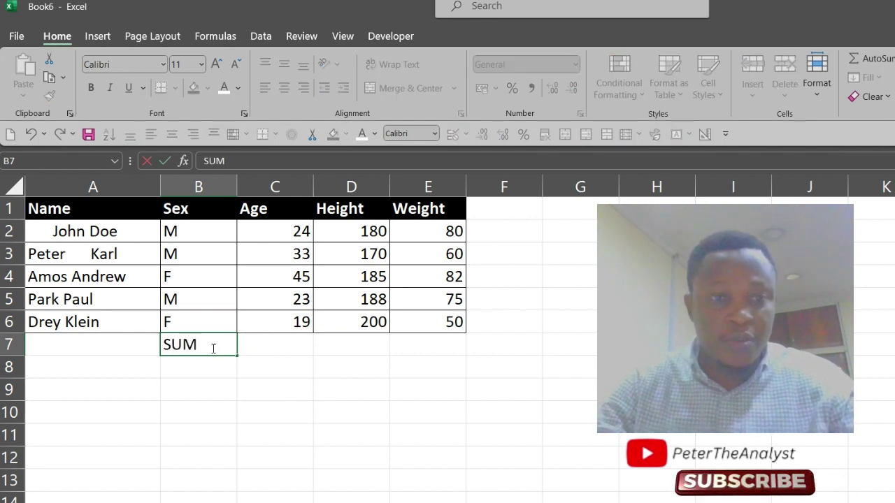
{"action": "key", "text": "Return"}
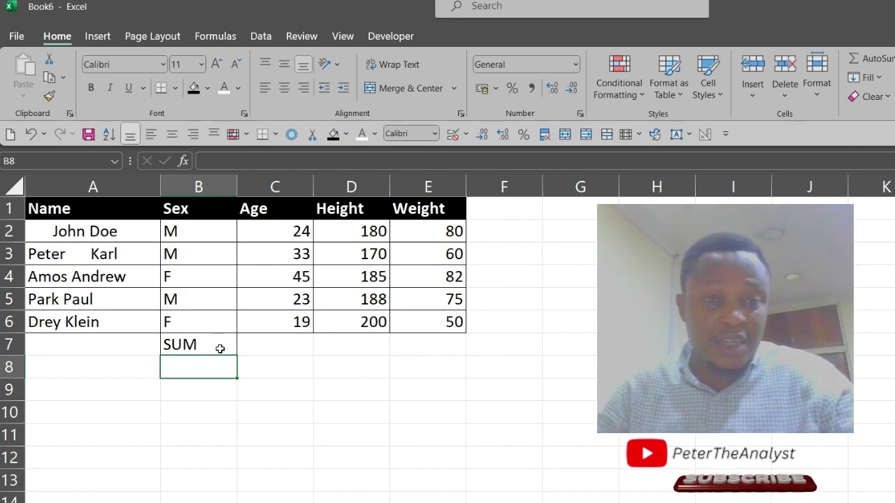
Total the ages in C2:C6 with a SUM formula in cell C7
{"action": "left_click", "coordinate": [281, 346]}
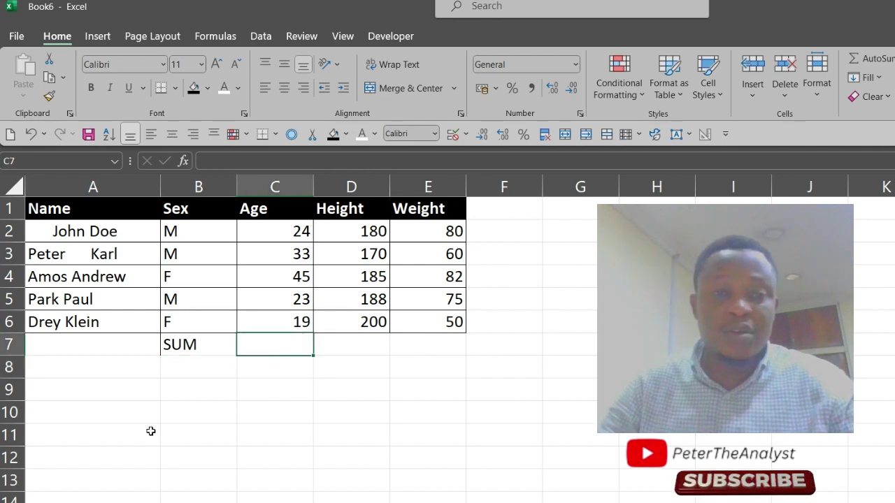
{"action": "type", "text": "="}
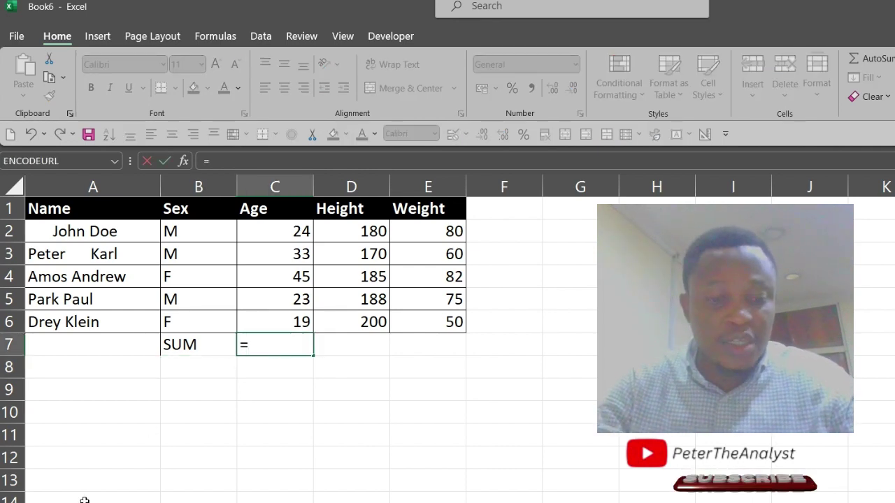
{"action": "type", "text": "SUM("}
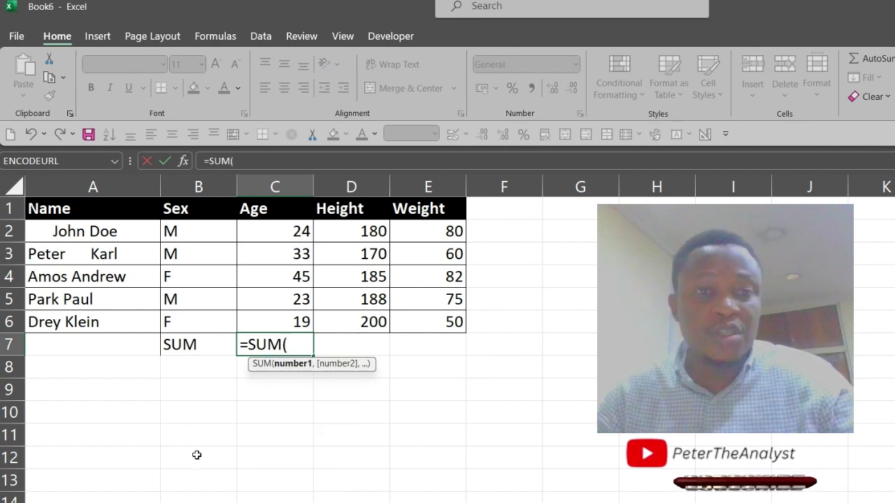
{"action": "left_click_drag", "start_coordinate": [293, 228], "coordinate": [291, 315]}
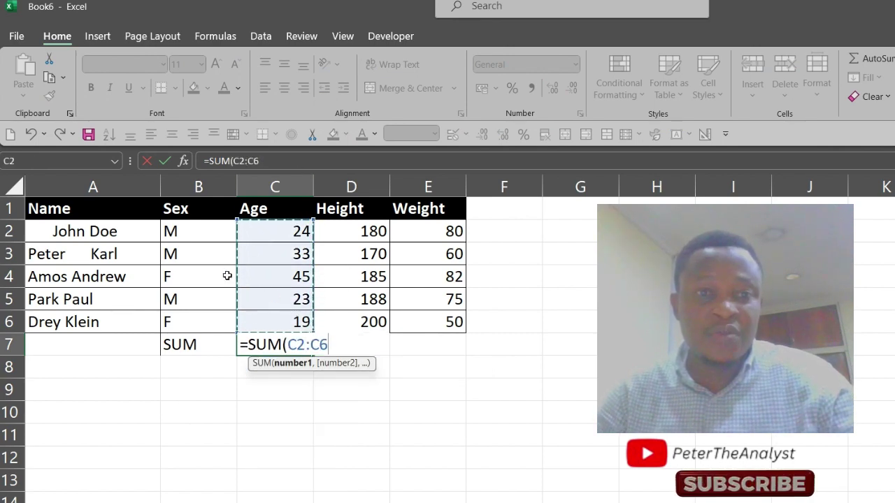
{"action": "key", "text": "Return"}
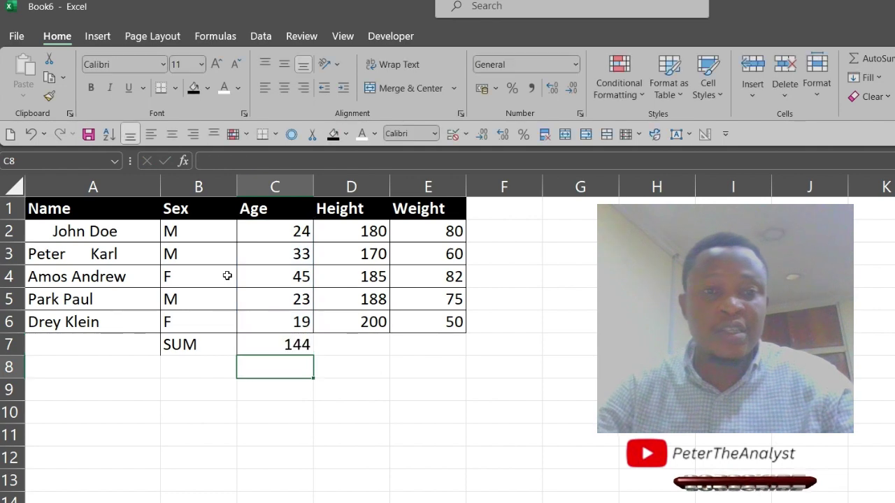
{"action": "left_click", "coordinate": [265, 339]}
Enter the label MIN in cell B8, directly below the SUM label
{"action": "left_click", "coordinate": [210, 363]}
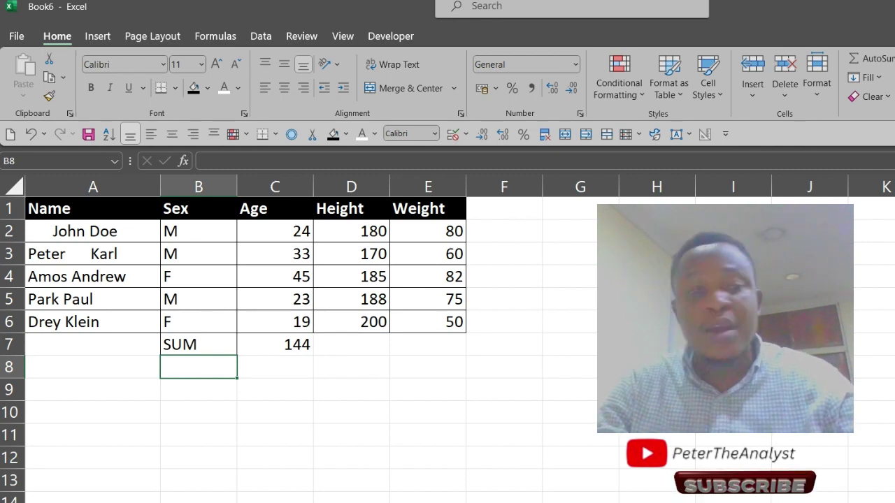
{"action": "type", "text": "m"}
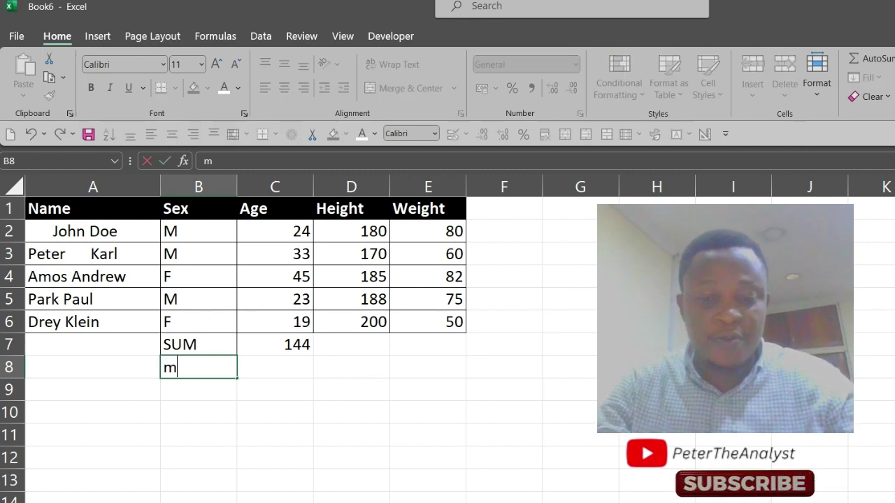
{"action": "type", "text": "M"}
{"action": "key", "text": "BackSpace"}
{"action": "key", "text": "BackSpace"}
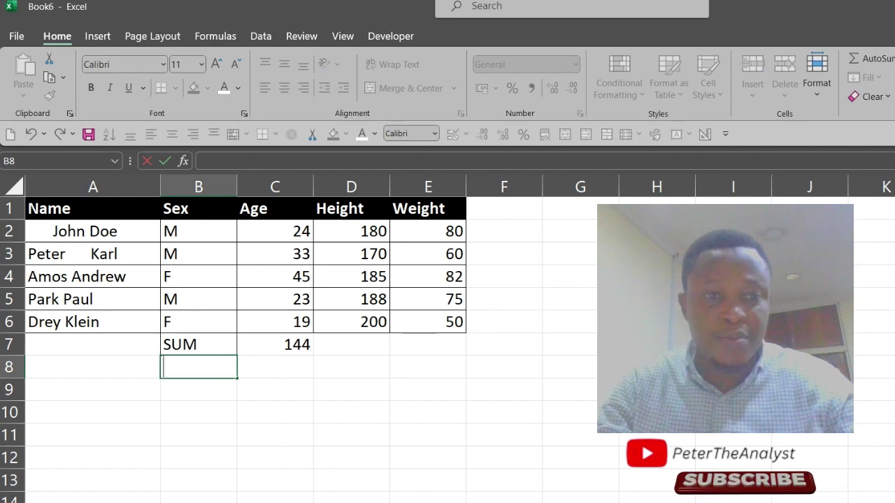
{"action": "type", "text": "MIN"}
{"action": "key", "text": "Return"}
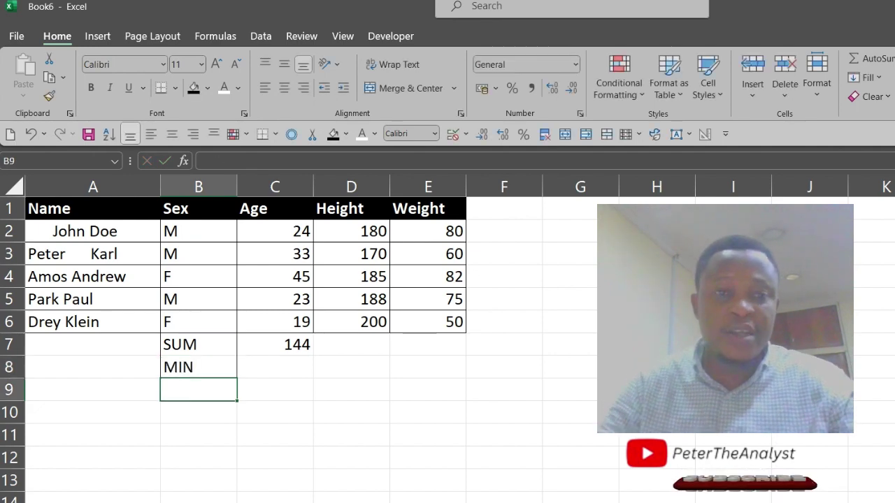
Find the lowest age in C2:C6 with a MIN formula in cell C8
{"action": "key", "text": "Up"}
{"action": "key", "text": "Right"}
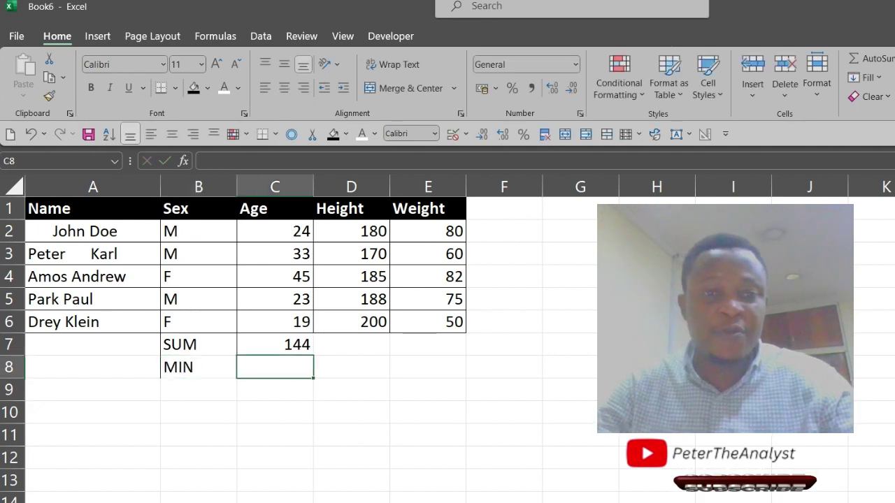
{"action": "type", "text": "="}
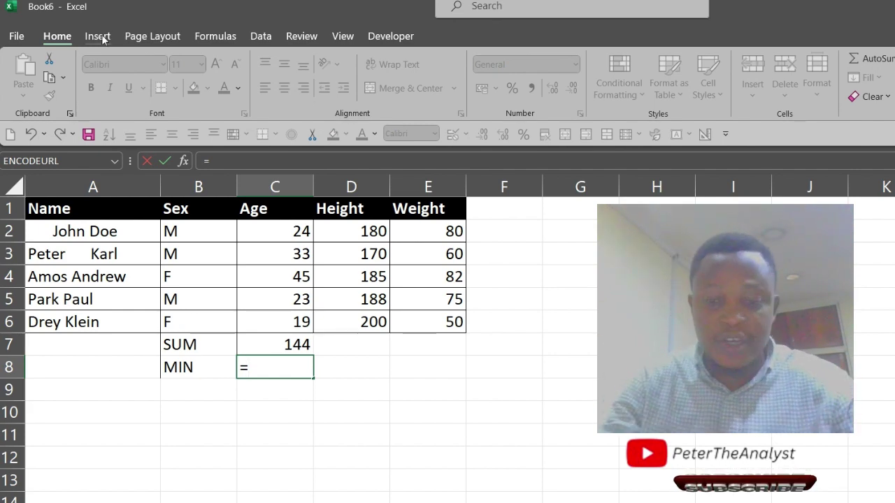
{"action": "type", "text": "MIN("}
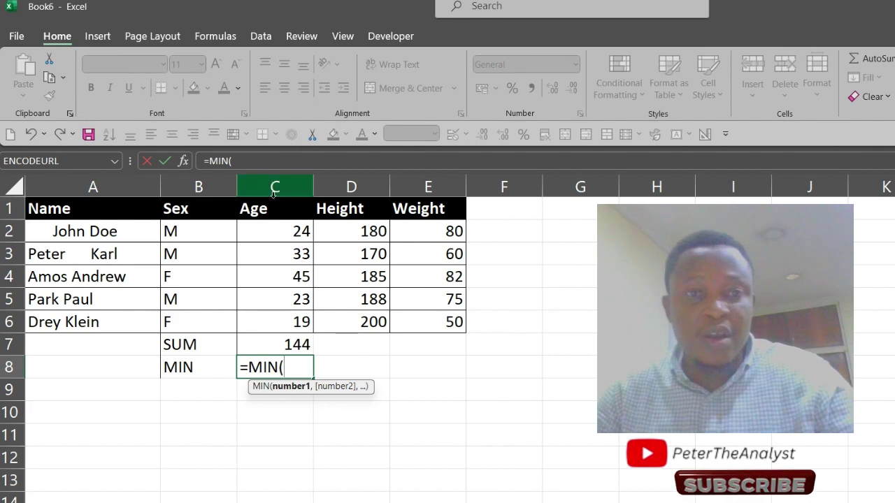
{"action": "left_click_drag", "start_coordinate": [279, 228], "coordinate": [283, 324]}
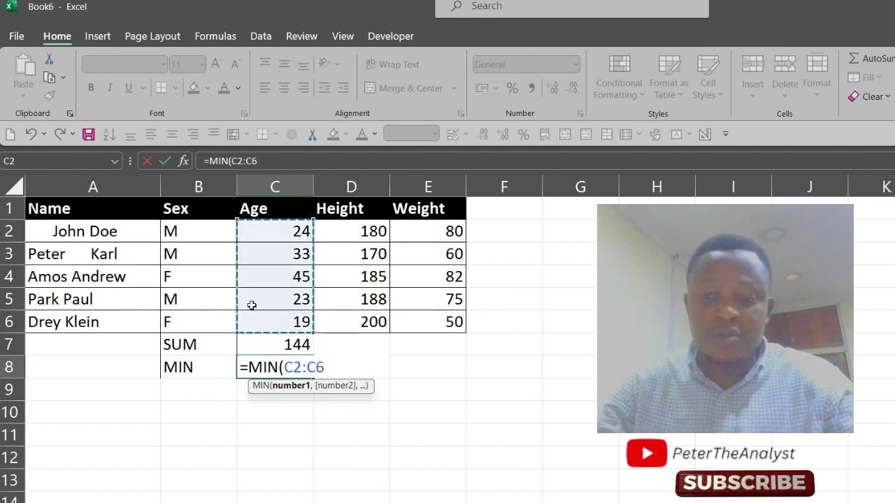
{"action": "key", "text": "Return"}
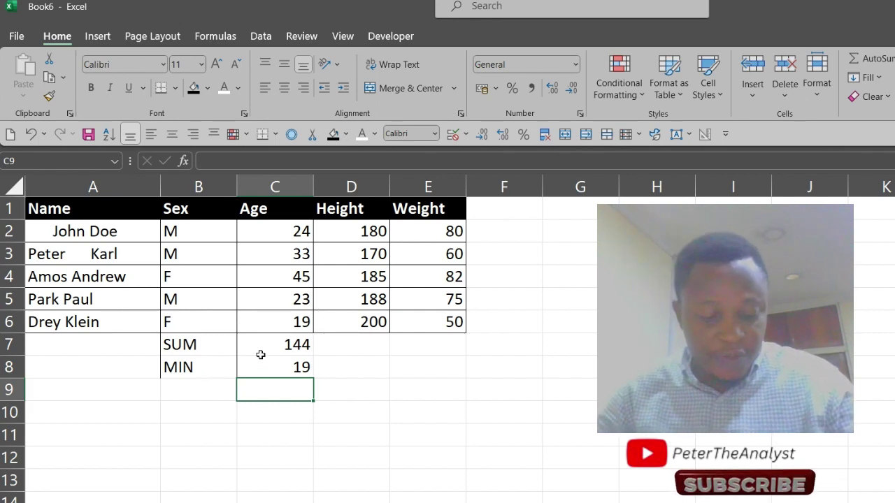
Enter the label MAX in cell B9, directly below the MIN label
{"action": "left_click", "coordinate": [190, 396]}
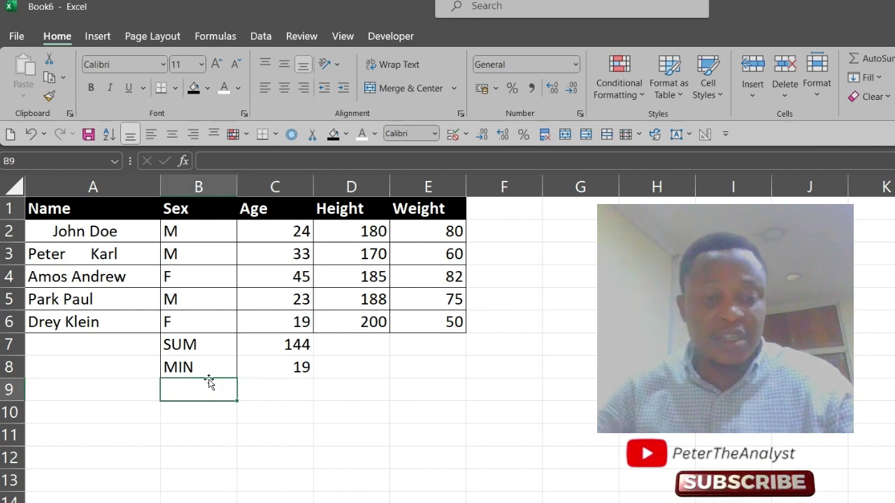
{"action": "type", "text": "MX"}
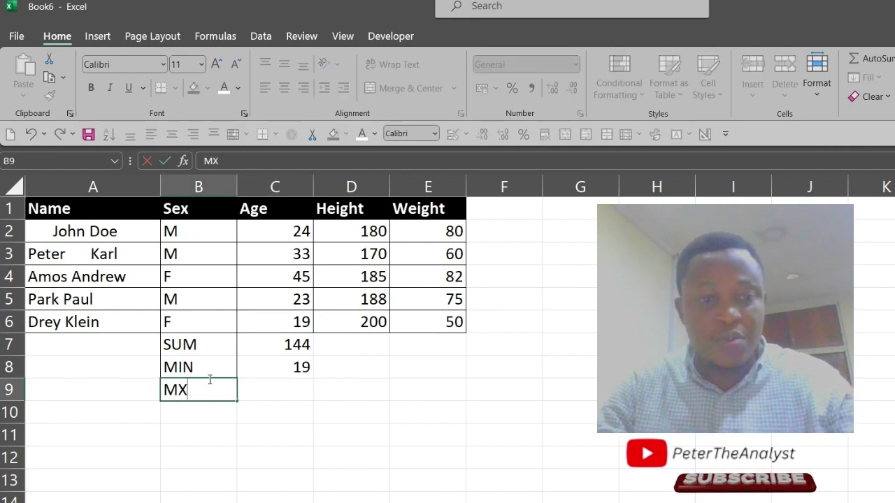
{"action": "key", "text": "BackSpace"}
{"action": "type", "text": "AX"}
{"action": "key", "text": "Tab"}
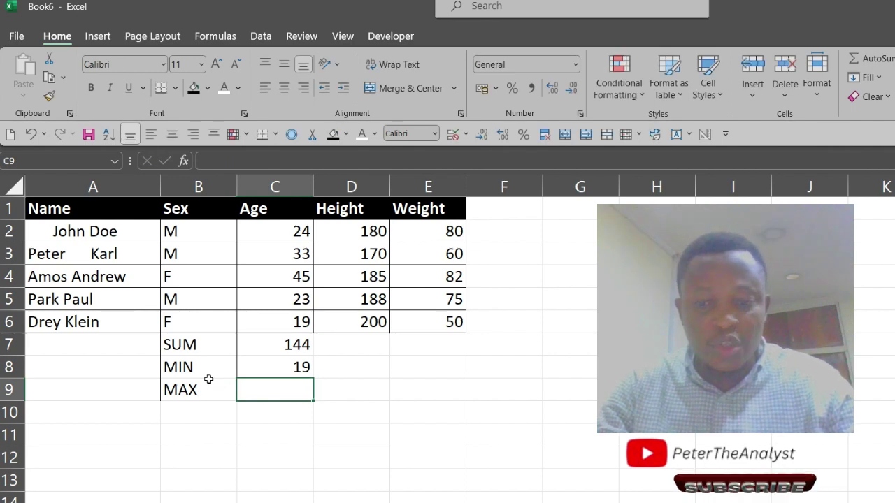
Find the highest age in C2:C6 with a MAX formula in cell C9
{"action": "type", "text": "=MA"}
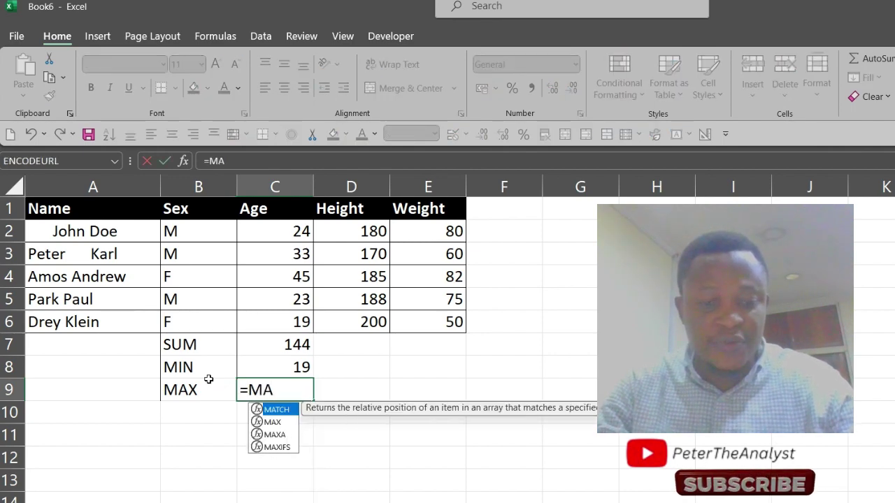
{"action": "type", "text": "X("}
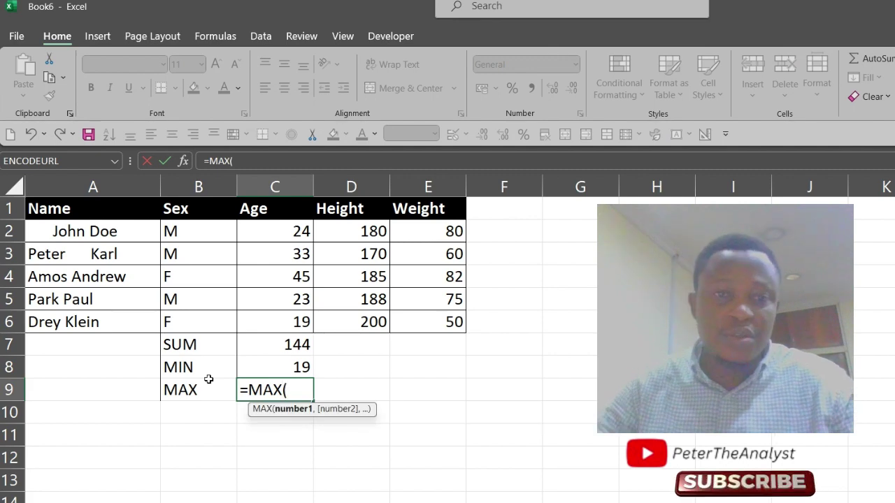
{"action": "left_click_drag", "start_coordinate": [299, 232], "coordinate": [305, 319]}
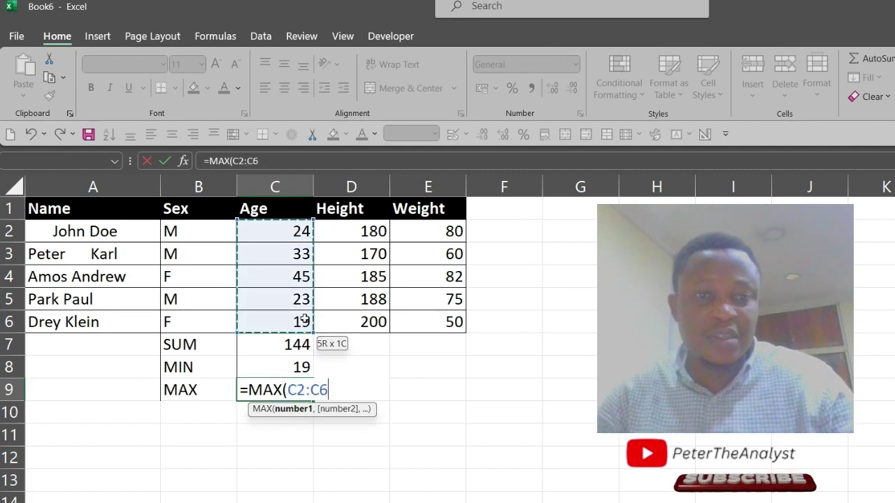
{"action": "key", "text": "Return"}
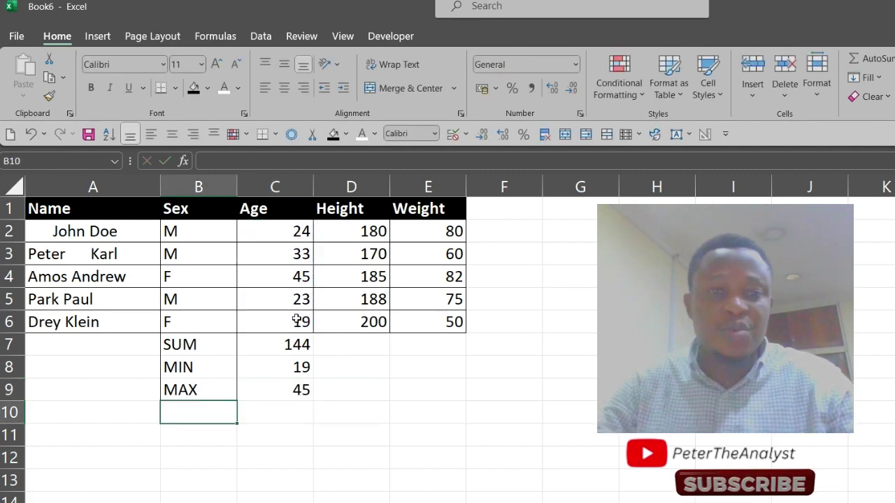
{"action": "left_click", "coordinate": [300, 276]}
{"action": "left_click", "coordinate": [213, 413]}
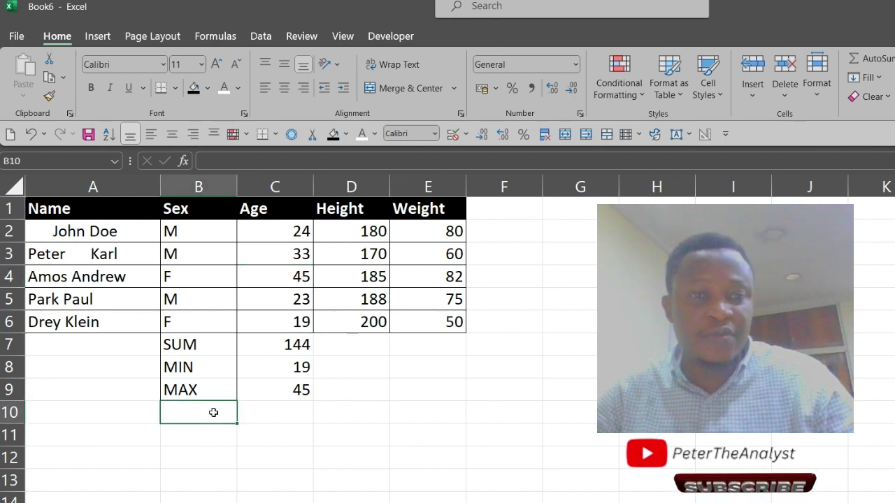
{"action": "left_click", "coordinate": [282, 370]}
{"action": "left_click", "coordinate": [297, 324]}
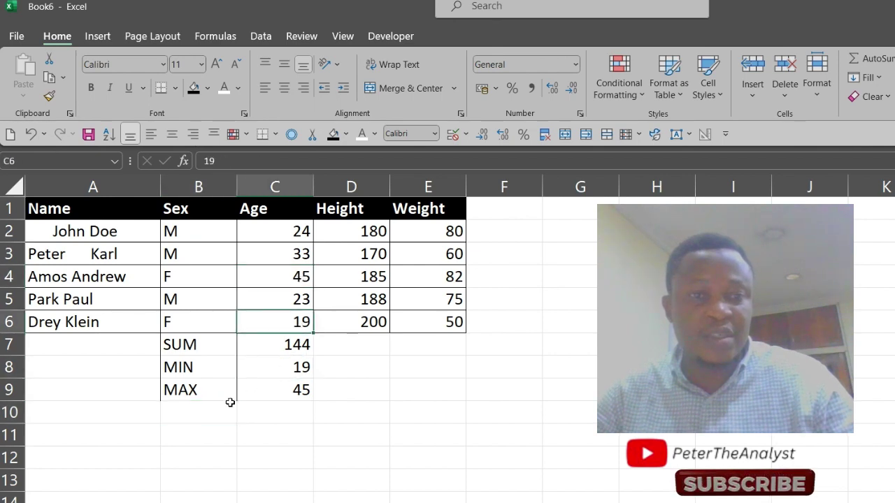
Enter the label AVERAGE in cell B10, directly below the MAX label
{"action": "left_click", "coordinate": [210, 412]}
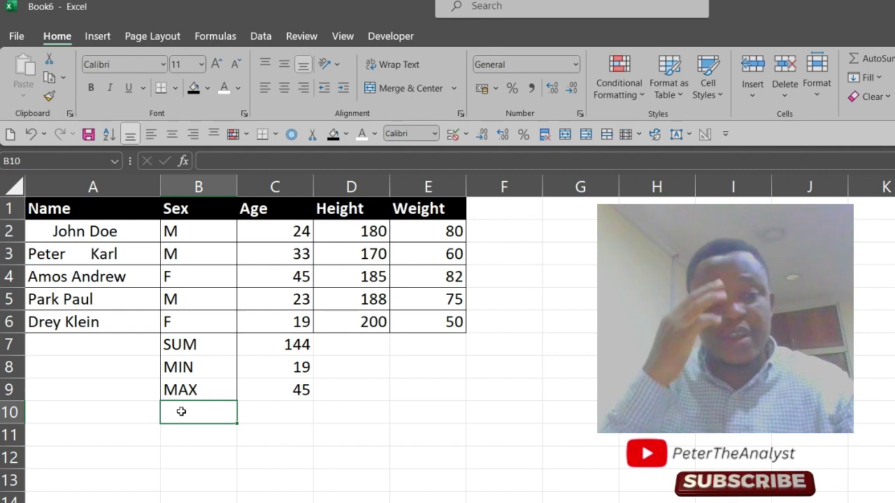
{"action": "type", "text": "AVE"}
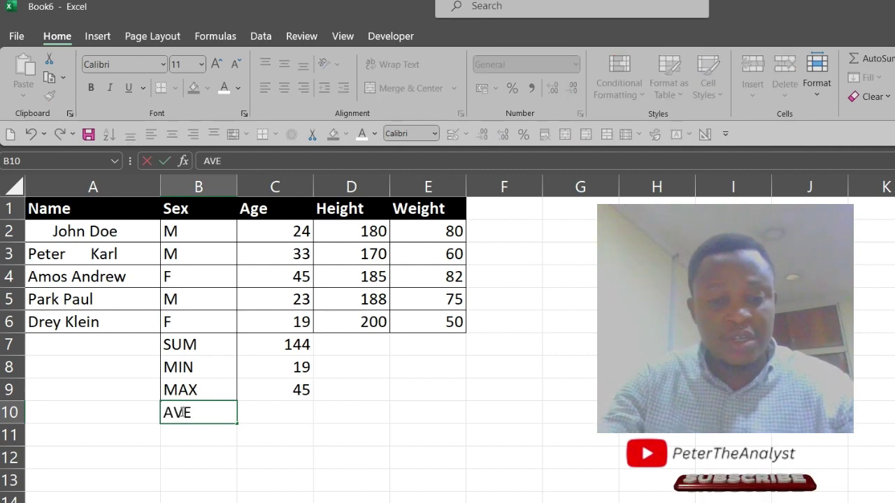
{"action": "type", "text": "RAGE"}
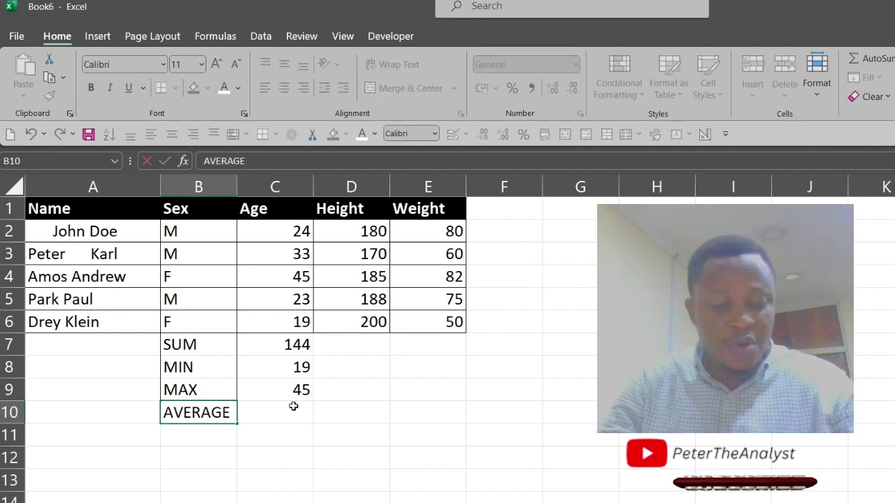
{"action": "key", "text": "Return"}
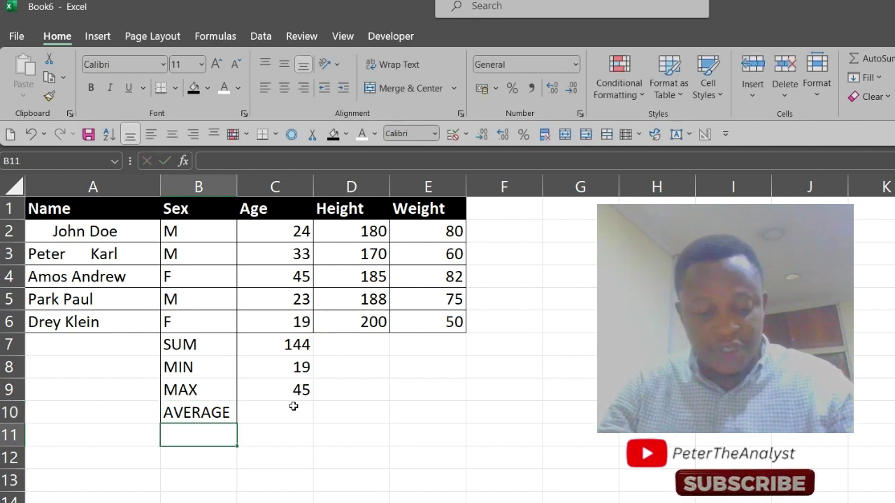
Calculate the mean age of C2:C6 with an AVERAGE formula in cell C10
{"action": "key", "text": "Up"}
{"action": "key", "text": "Right"}
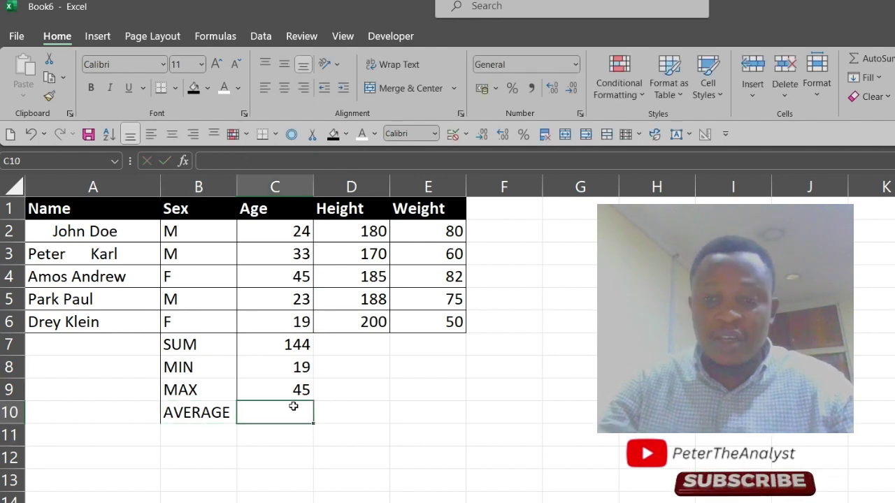
{"action": "type", "text": "=AVE"}
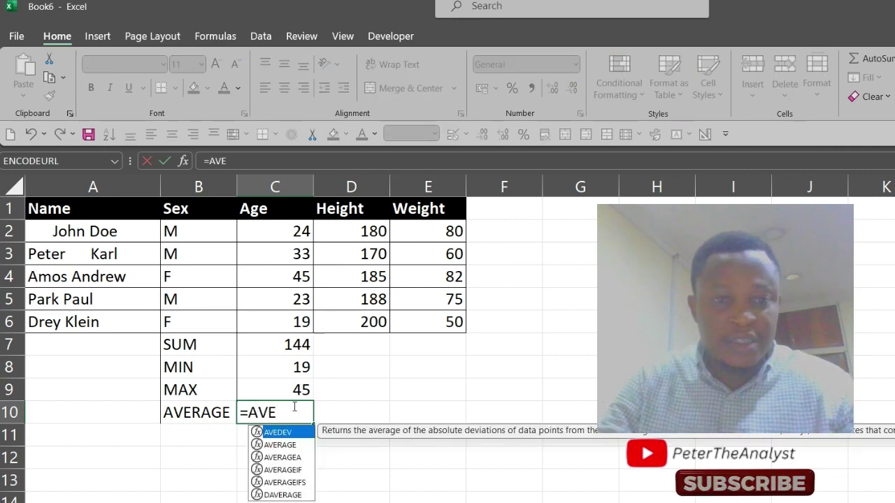
{"action": "key", "text": "Down"}
{"action": "key", "text": "Tab"}
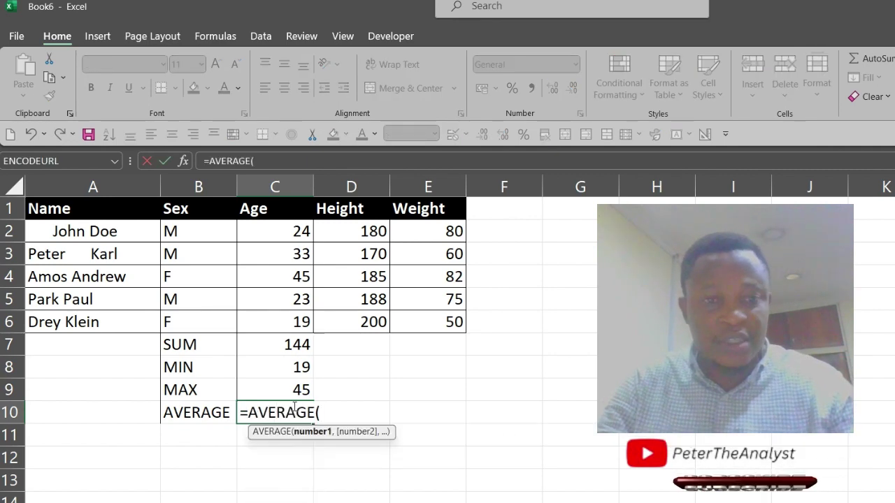
{"action": "left_click_drag", "start_coordinate": [280, 233], "coordinate": [295, 312]}
{"action": "key", "text": "Return"}
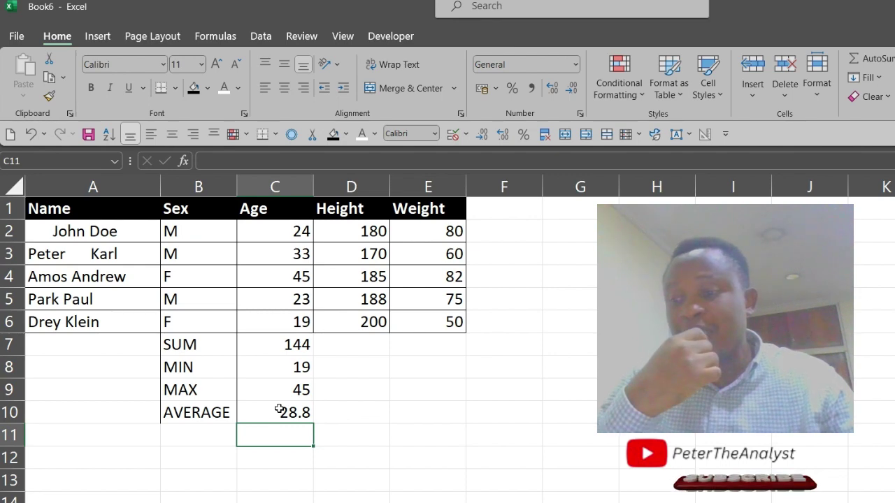
{"action": "key", "text": "Left"}
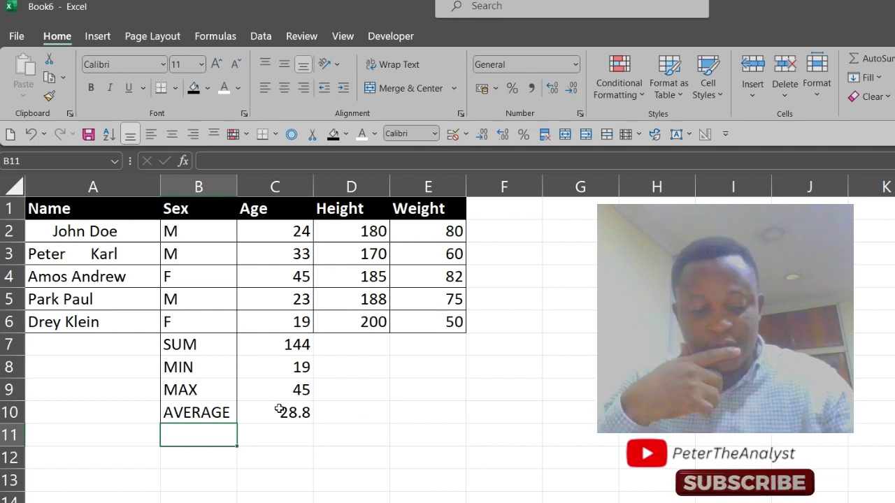
Enter the label COUNT in cell B11, directly below the AVERAGE label
{"action": "type", "text": "="}
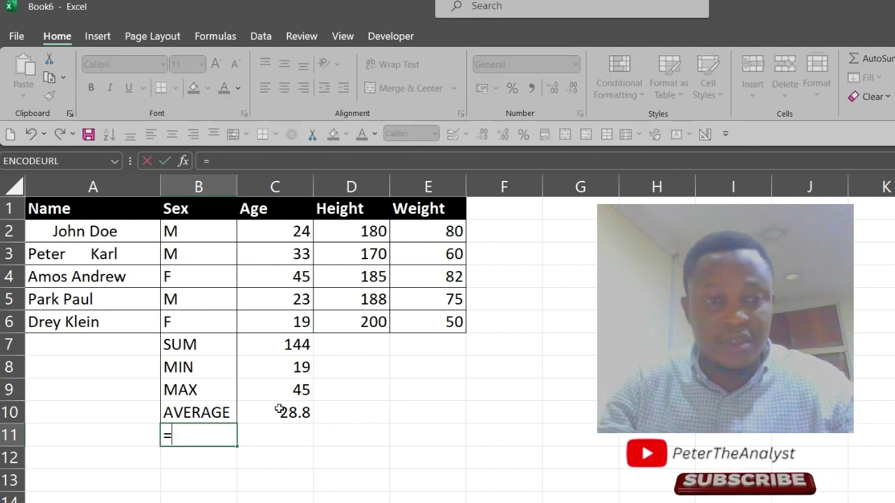
{"action": "key", "text": "BackSpace"}
{"action": "type", "text": "COUNT"}
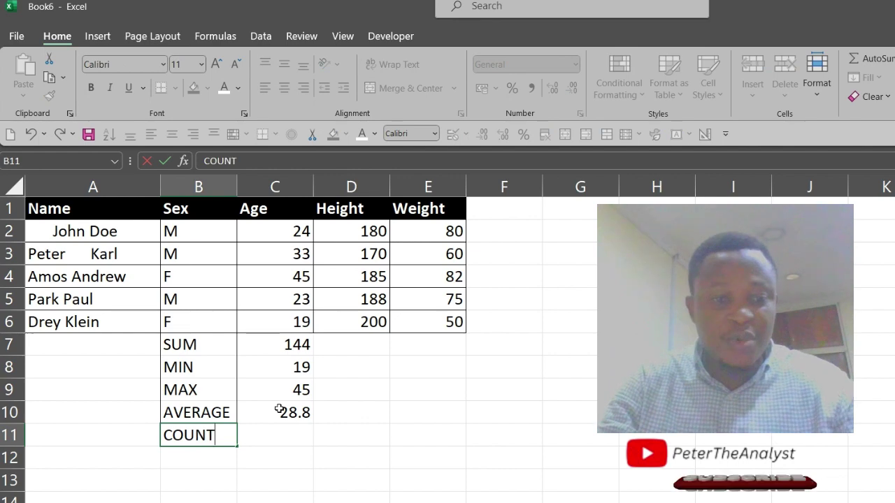
{"action": "key", "text": "Tab"}
Count the numeric ages in C2:C6 with a COUNT formula in cell C11
{"action": "type", "text": "=COUN"}
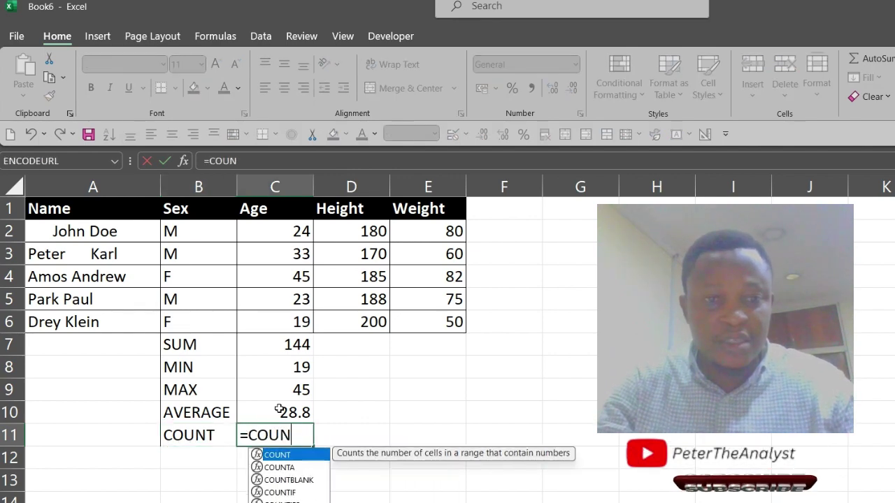
{"action": "key", "text": "Tab"}
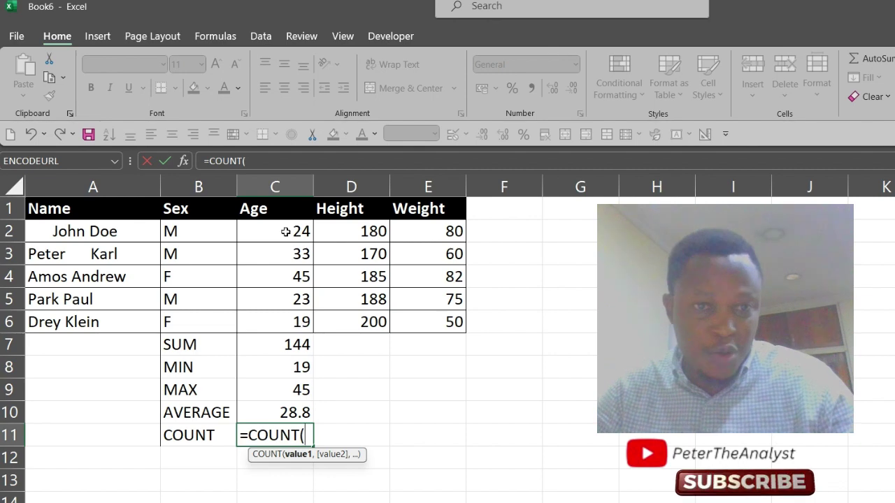
{"action": "left_click_drag", "start_coordinate": [285, 232], "coordinate": [295, 320]}
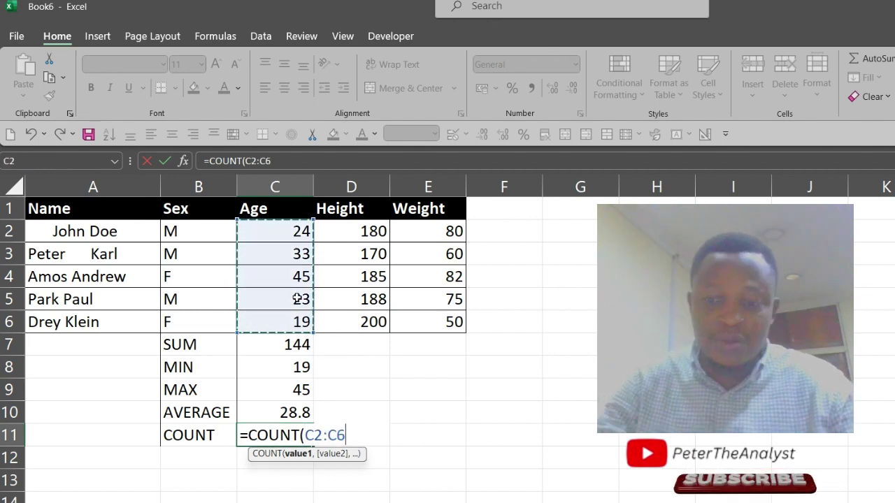
{"action": "key", "text": "Return"}
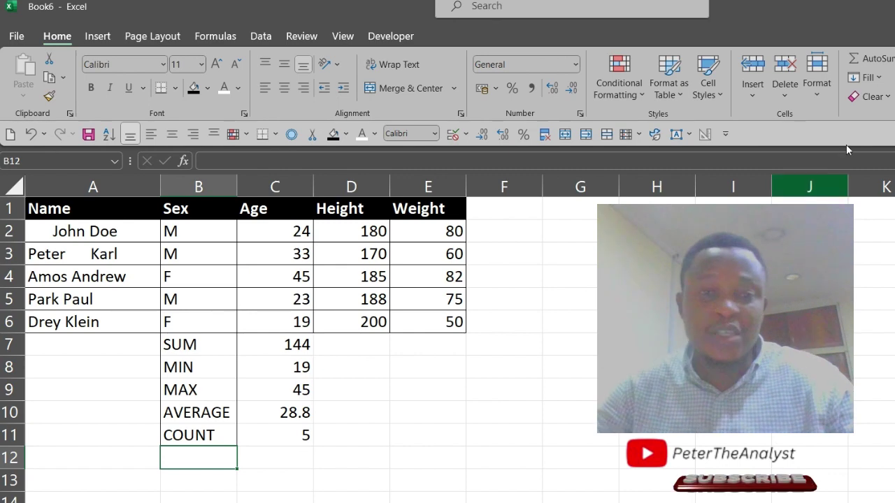
Add the column header POWER in cell F1, next to the Weight header
{"action": "left_click", "coordinate": [511, 208]}
{"action": "type", "text": "POWER"}
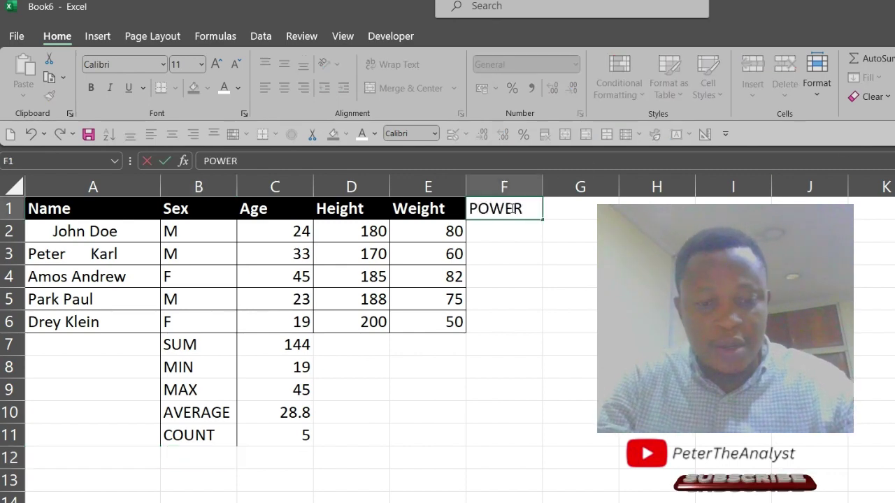
{"action": "key", "text": "Return"}
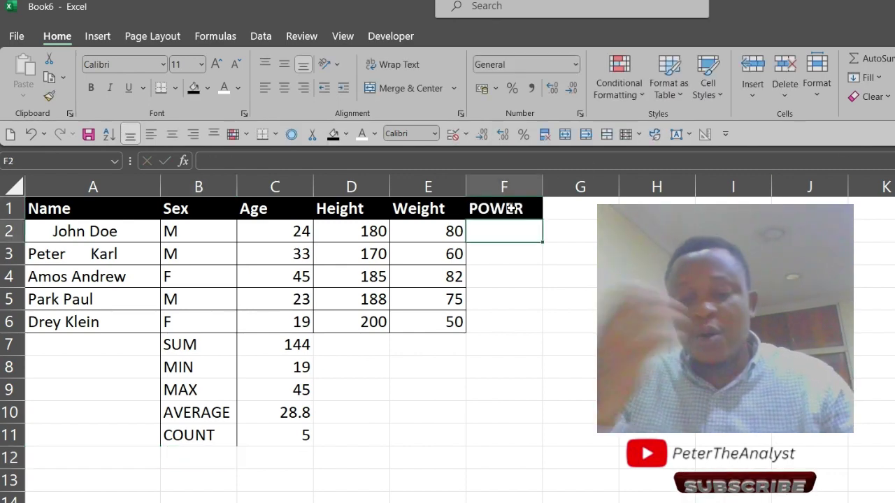
Calculate 3 raised to the power of 2 with a POWER formula in cell F2
{"action": "type", "text": "=POE"}
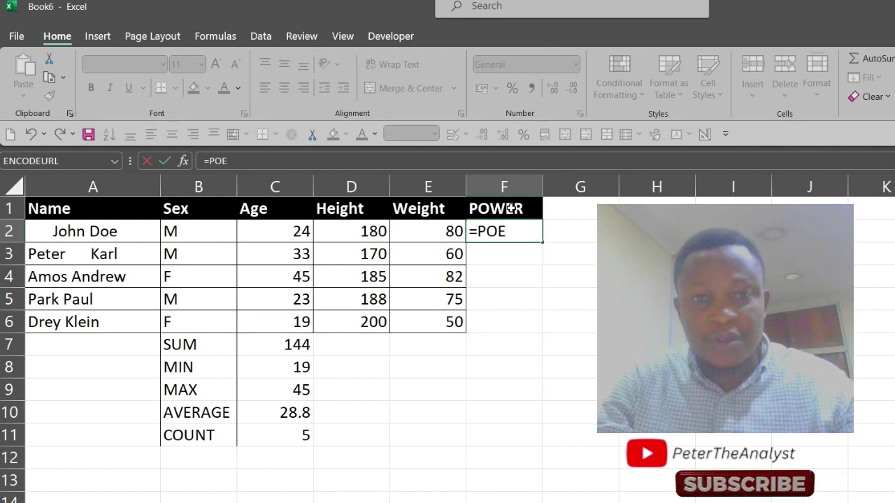
{"action": "key", "text": "BackSpace"}
{"action": "type", "text": "WER("}
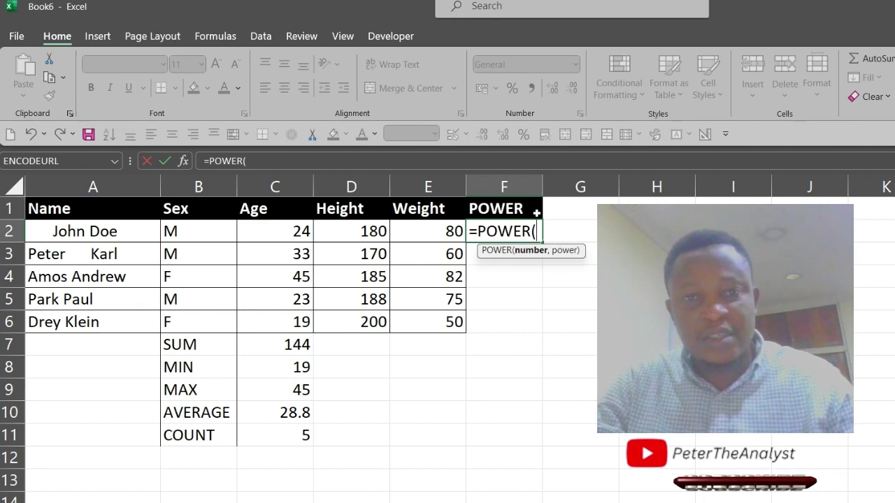
{"action": "type", "text": "3"}
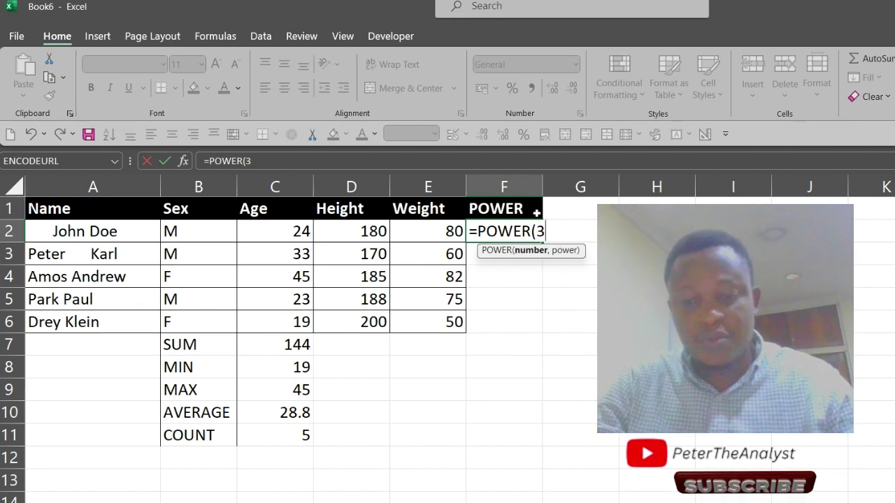
{"action": "type", "text": ","}
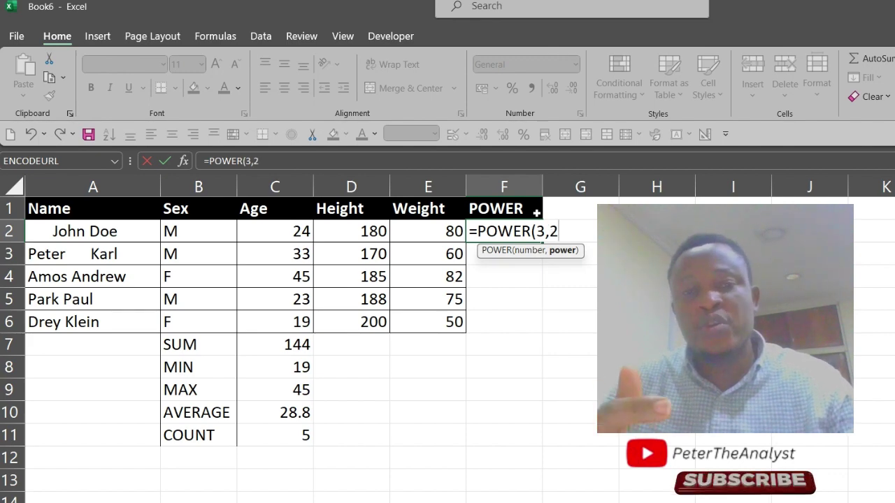
{"action": "type", "text": "2"}
{"action": "key", "text": "Return"}
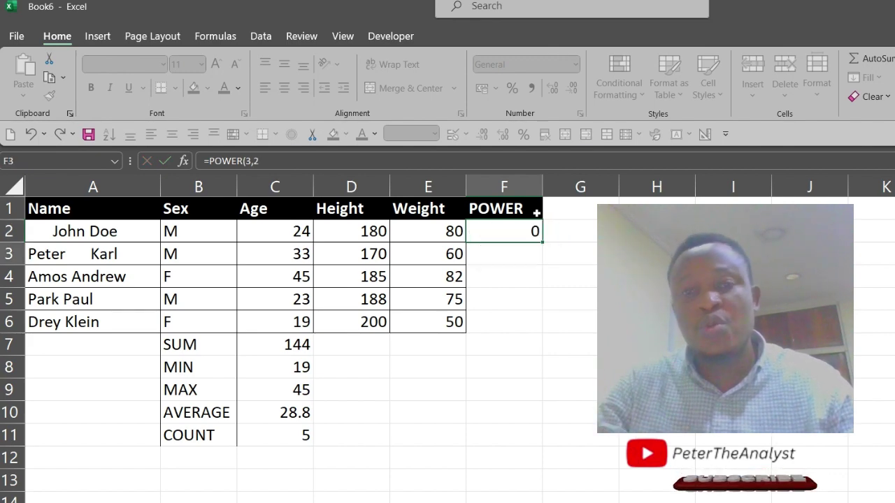
{"action": "key", "text": "Up"}
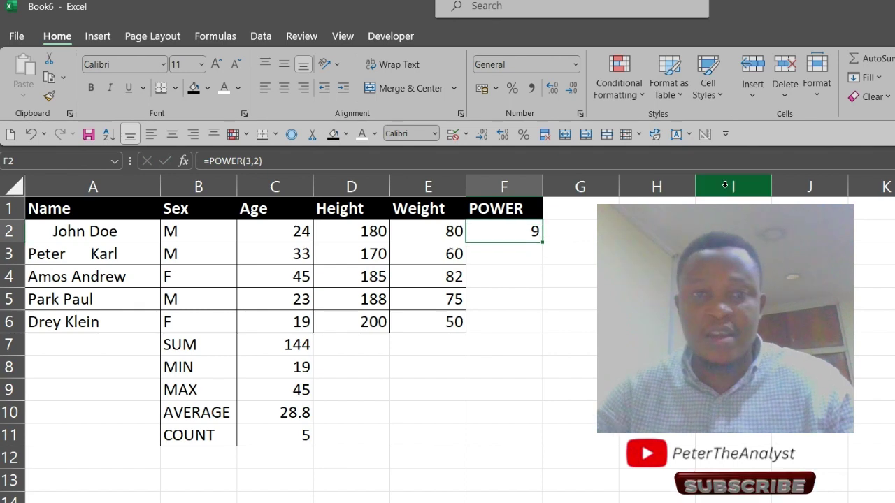
Change the POWER formula in F2 to raise 2 to the power of 4, and clear the cell after trying it
{"action": "double_click", "coordinate": [529, 232]}
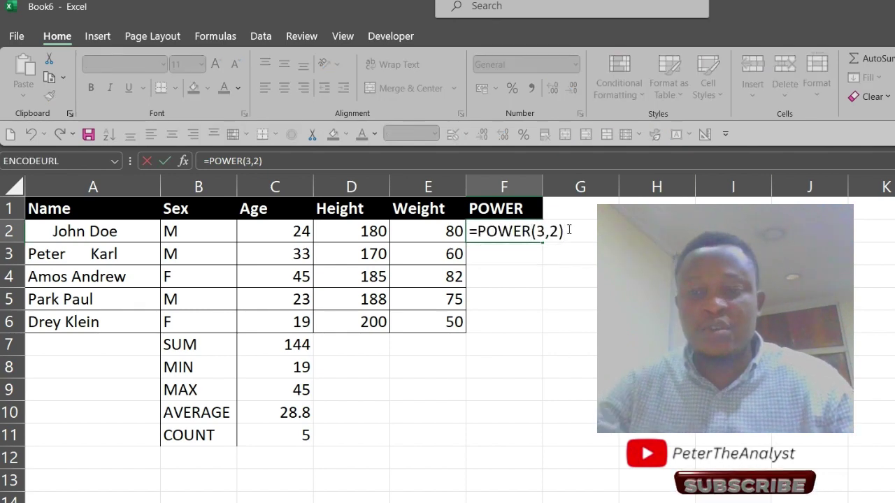
{"action": "key", "text": "BackSpace"}
{"action": "key", "text": "BackSpace"}
{"action": "key", "text": "BackSpace"}
{"action": "type", "text": "2,4"}
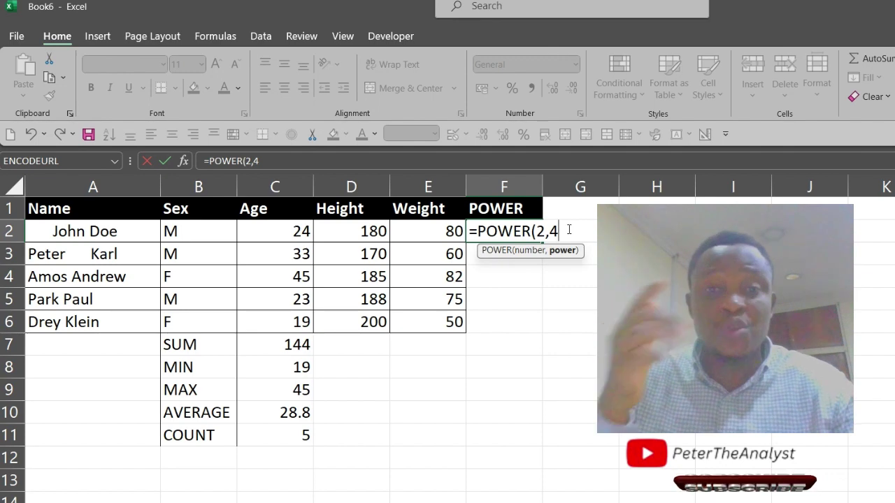
{"action": "key", "text": "Return"}
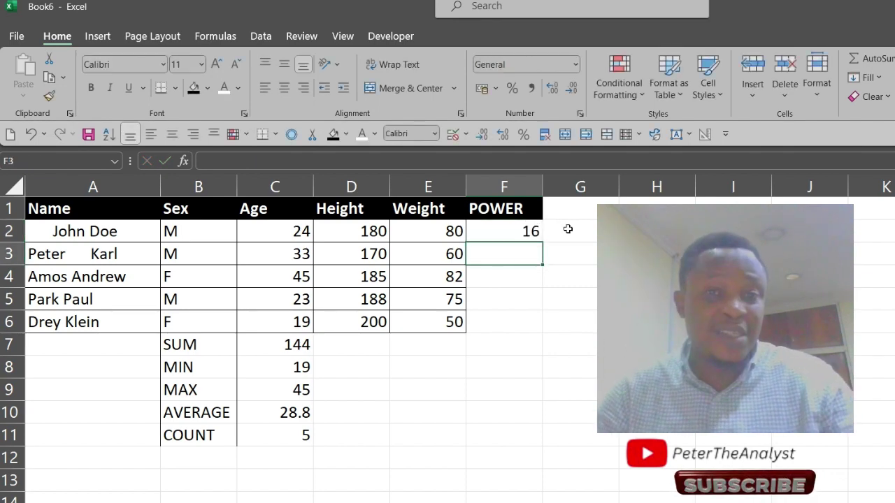
{"action": "left_click", "coordinate": [528, 232]}
{"action": "key", "text": "Delete"}
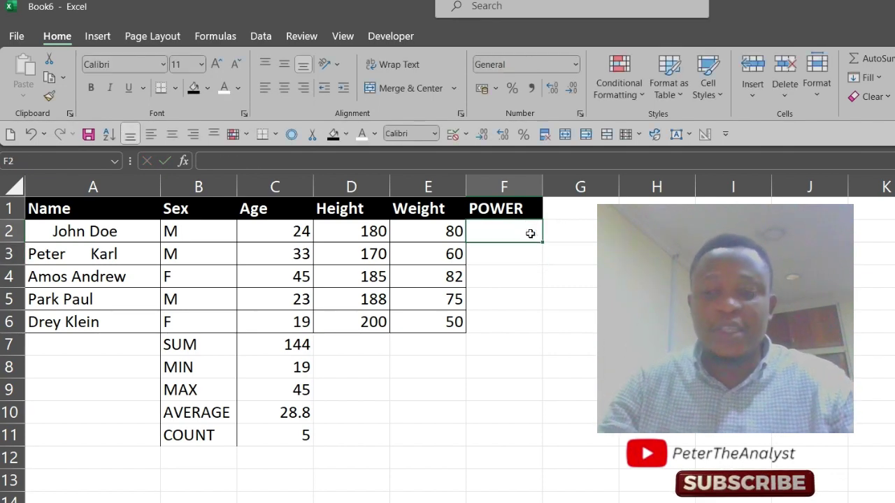
In cell F2, square the weight in E2 divided by 100, using the formula =POWER(E2/100,2)
{"action": "type", "text": "=POWE"}
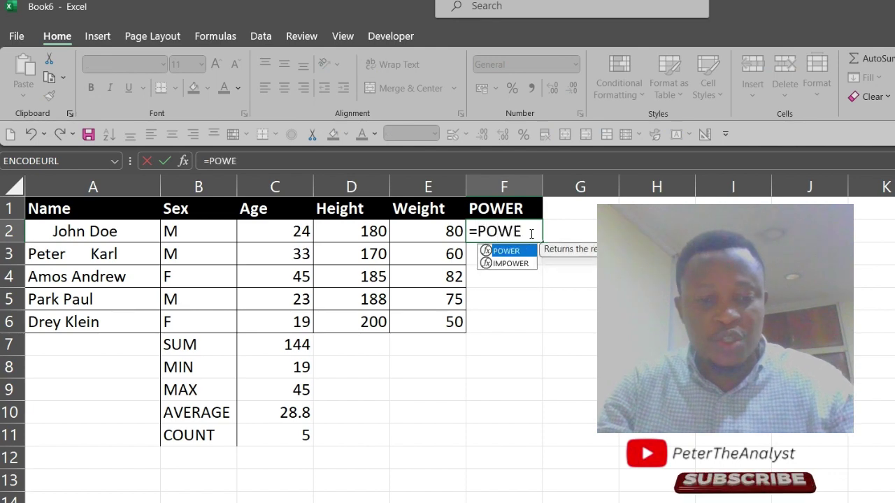
{"action": "type", "text": "R("}
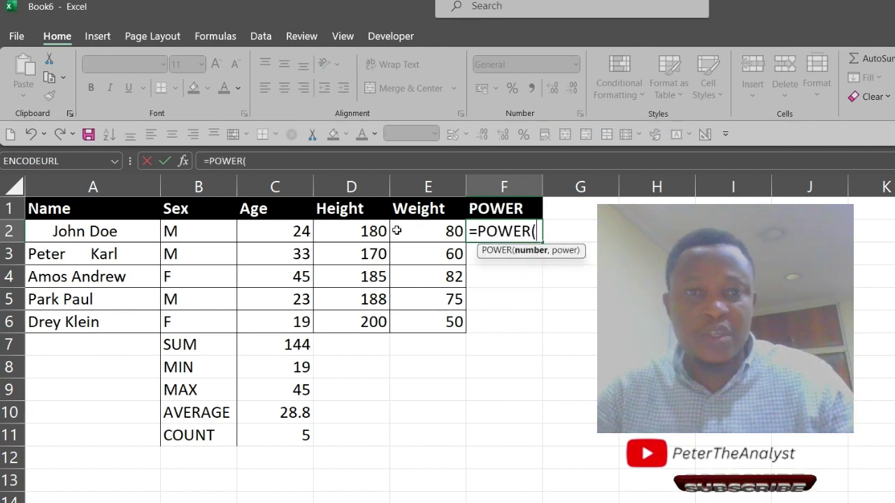
{"action": "left_click", "coordinate": [392, 231]}
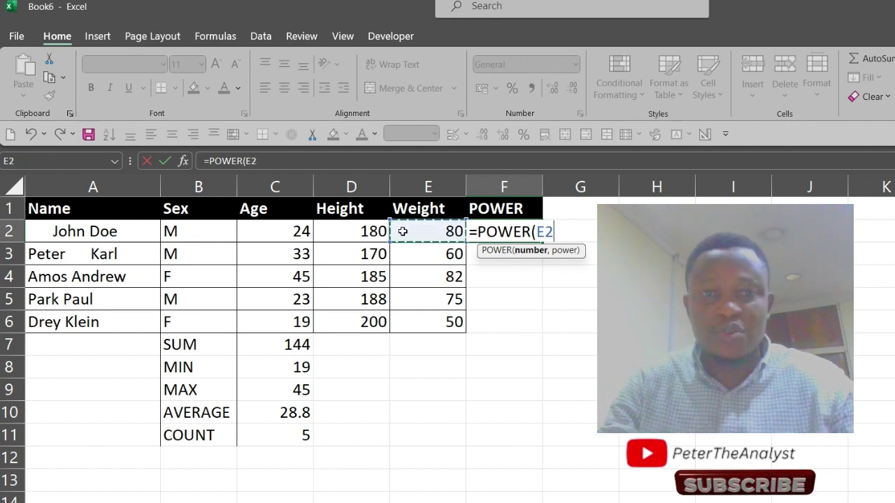
{"action": "type", "text": "/100"}
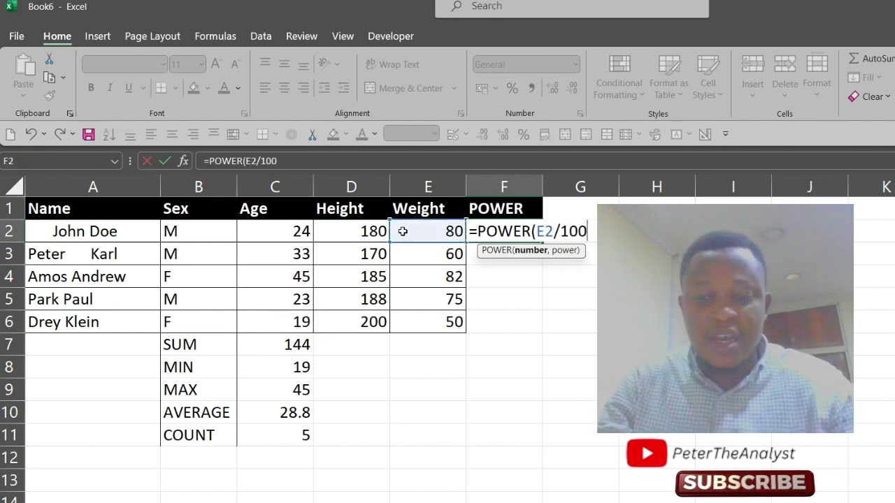
{"action": "type", "text": ","}
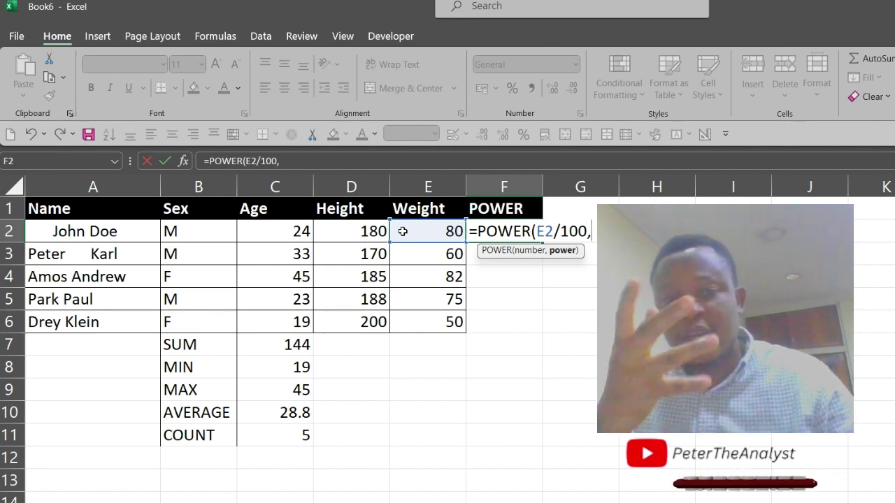
{"action": "type", "text": "2"}
{"action": "key", "text": "Return"}
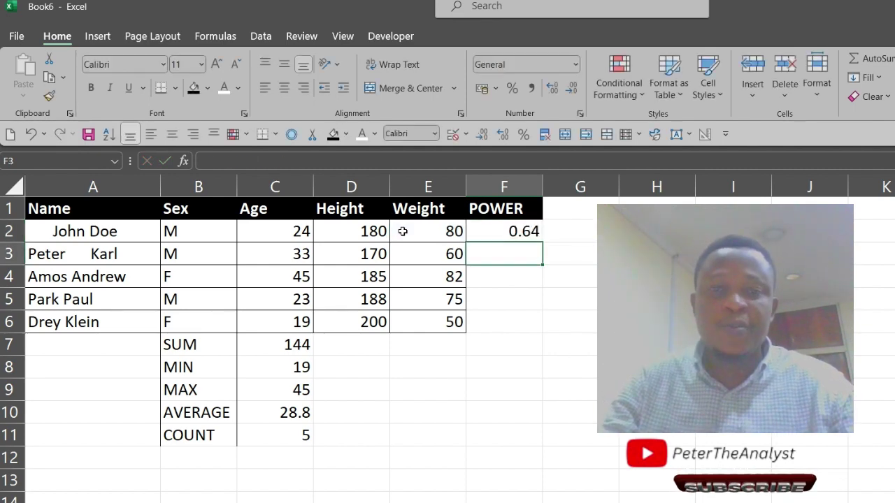
Fill the POWER formula from F2 down through F6 and check the copied formula in F5
{"action": "left_click", "coordinate": [511, 231]}
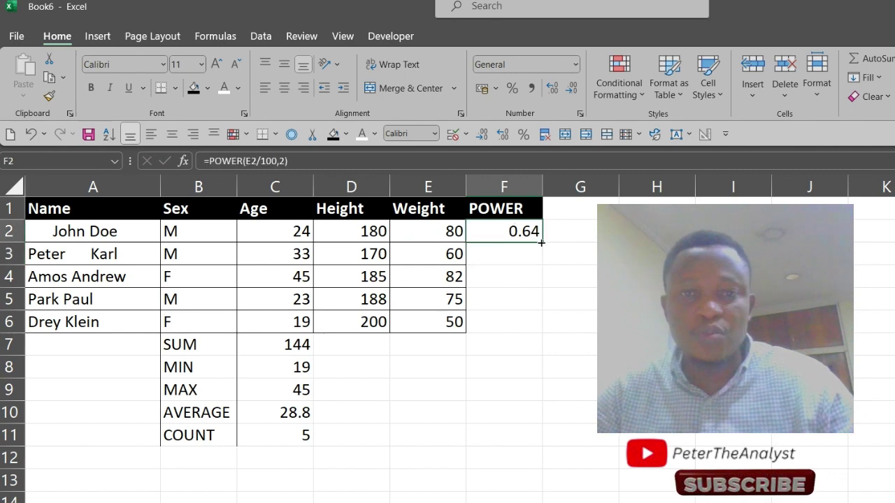
{"action": "left_click_drag", "start_coordinate": [542, 242], "coordinate": [515, 321]}
{"action": "left_click", "coordinate": [511, 297]}
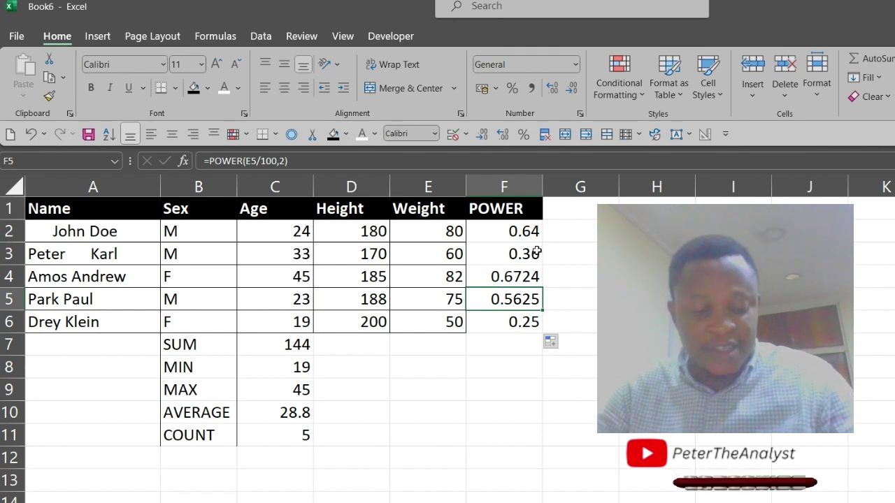
Add the column header CEILING in cell G1, next to the POWER header
{"action": "left_click", "coordinate": [577, 214]}
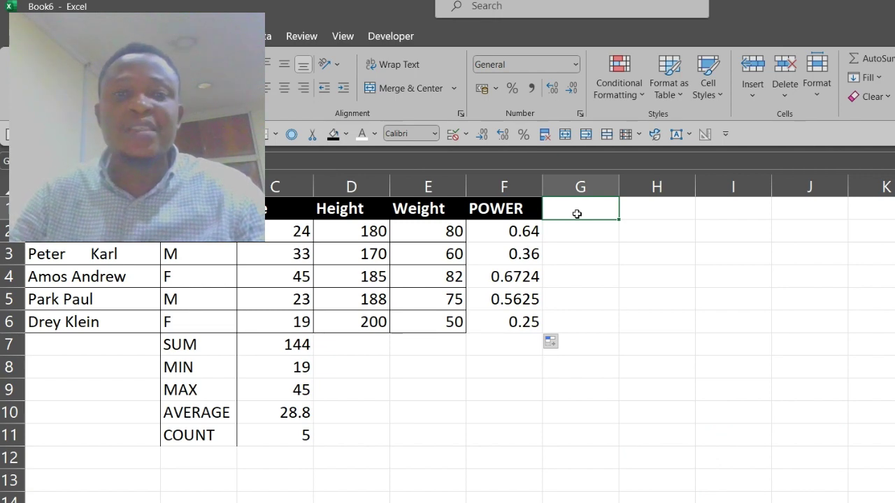
{"action": "type", "text": "CEI"}
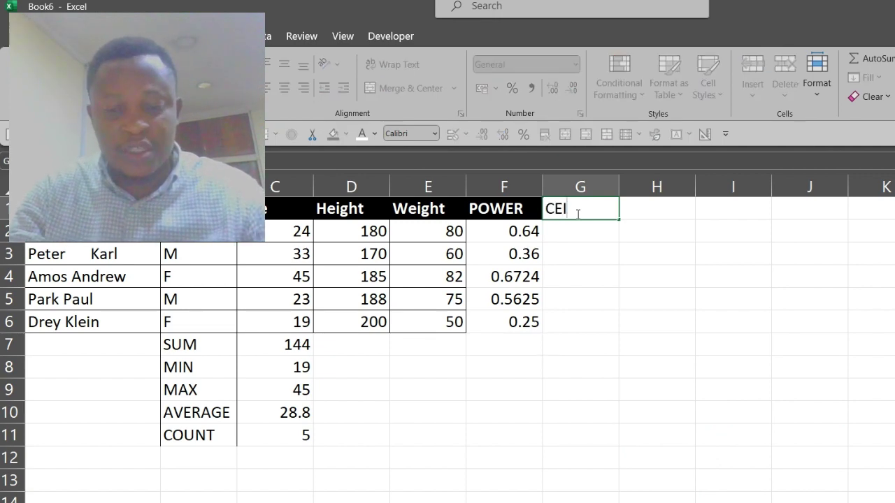
{"action": "type", "text": "LING"}
{"action": "key", "text": "Return"}
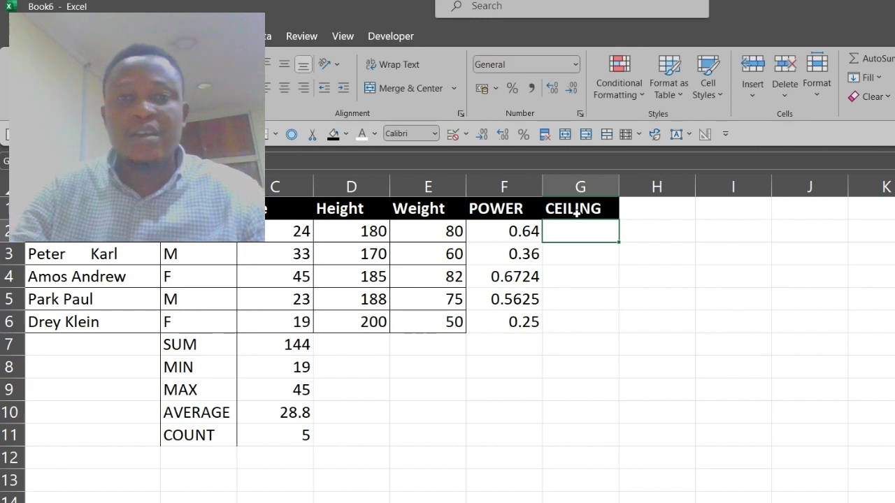
Round the F2 value up with a CEILING formula in cell G2, using a significance of 1
{"action": "type", "text": "=CEIL"}
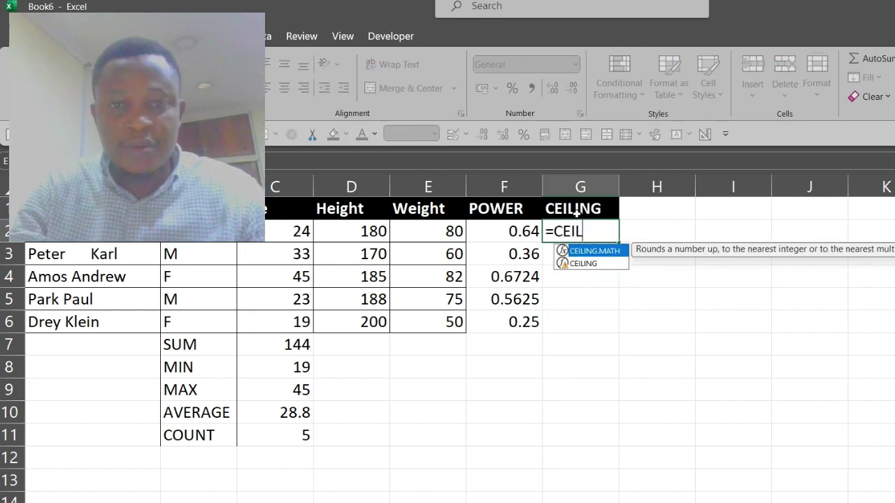
{"action": "key", "text": "Down"}
{"action": "key", "text": "Tab"}
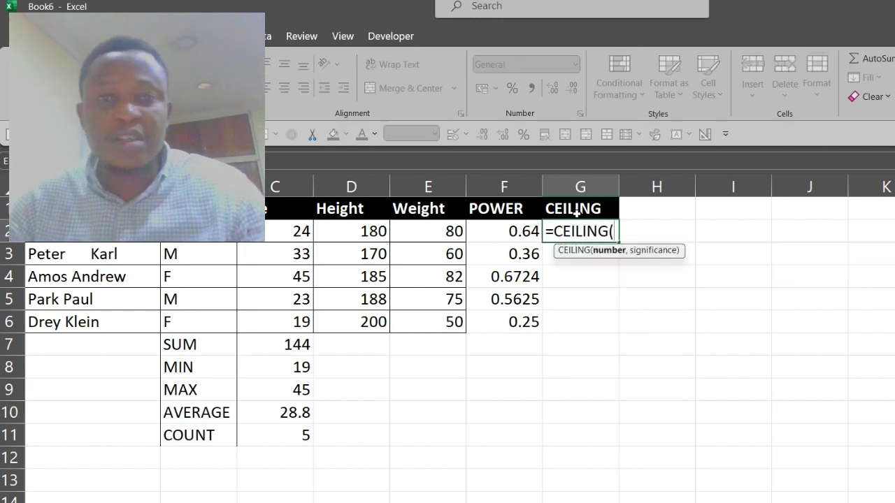
{"action": "left_click", "coordinate": [514, 232]}
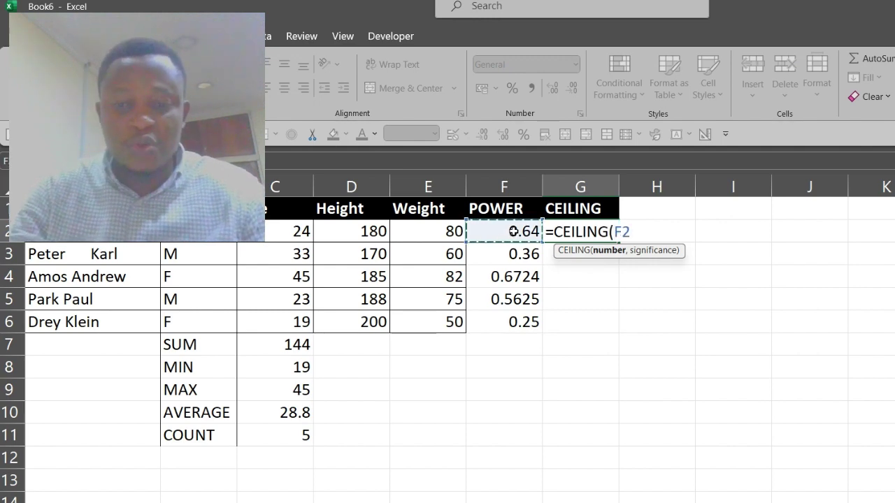
{"action": "type", "text": ",1"}
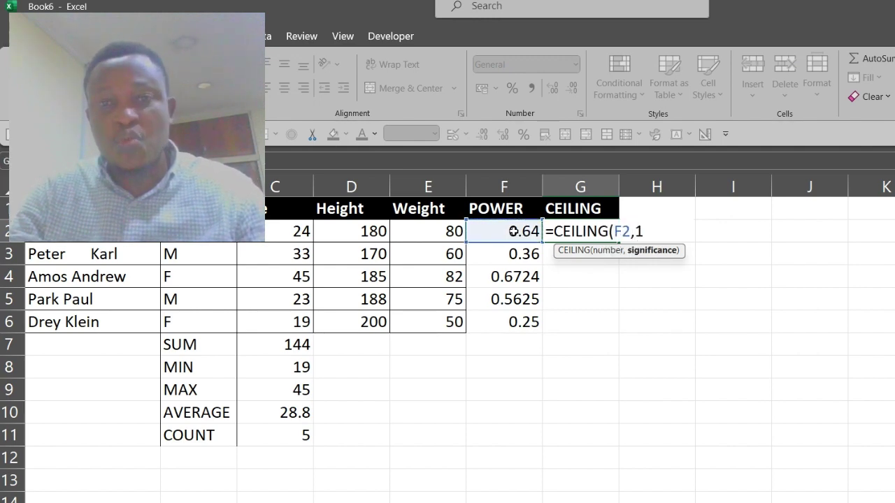
{"action": "key", "text": "Return"}
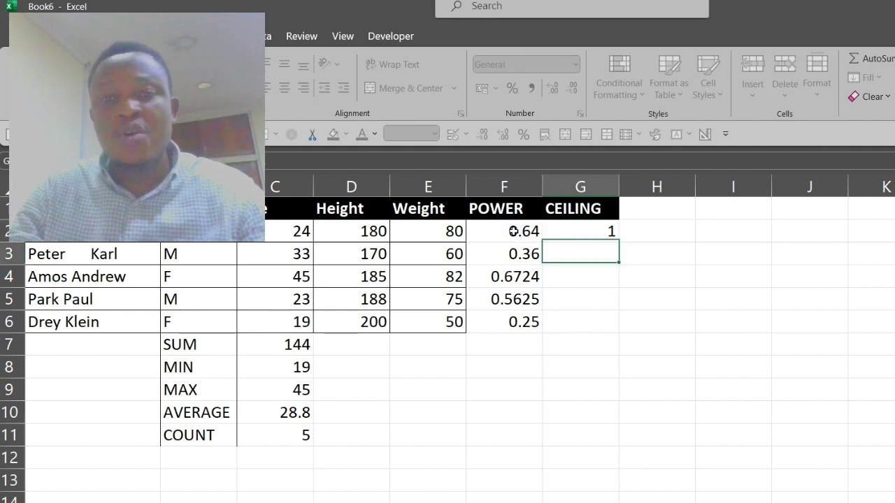
{"action": "left_click", "coordinate": [597, 230]}
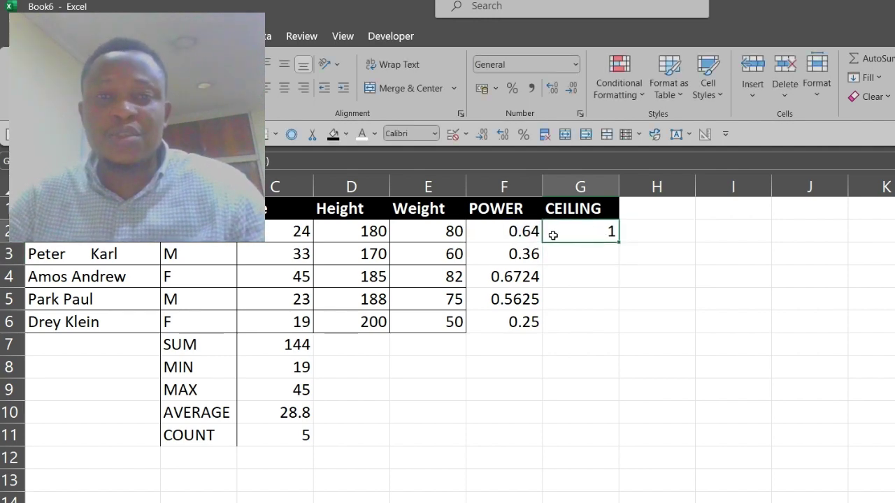
Fill the CEILING formula from G2 down through G6
{"action": "left_click_drag", "start_coordinate": [618, 260], "coordinate": [601, 331]}
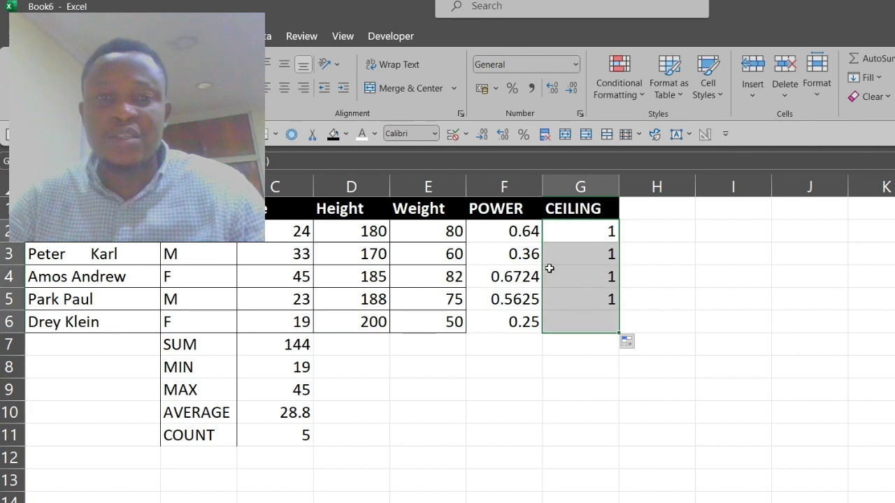
{"action": "left_click", "coordinate": [533, 230]}
{"action": "left_click", "coordinate": [591, 232]}
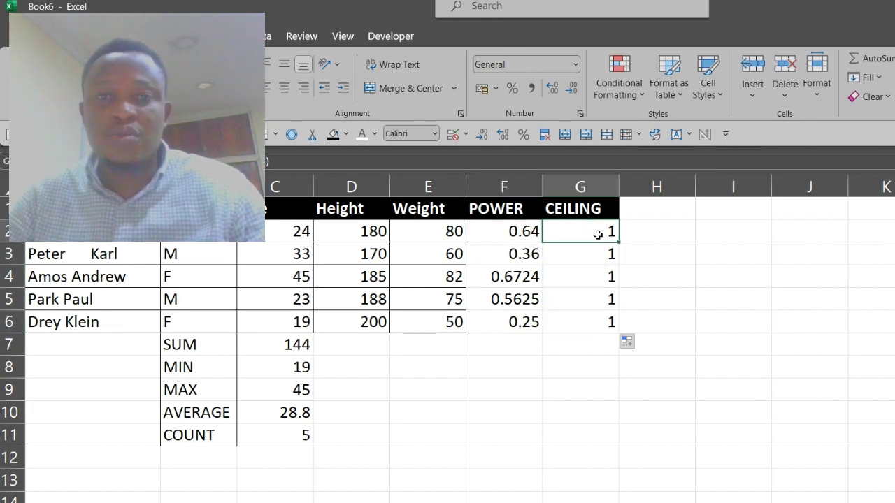
Change the significance in G2's CEILING formula to 2 and fill it down through G6
{"action": "double_click", "coordinate": [591, 232]}
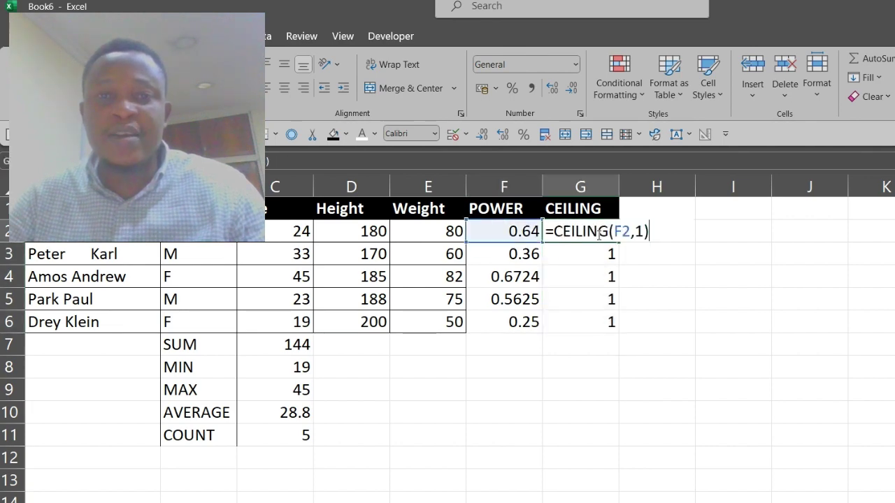
{"action": "left_click", "coordinate": [643, 233]}
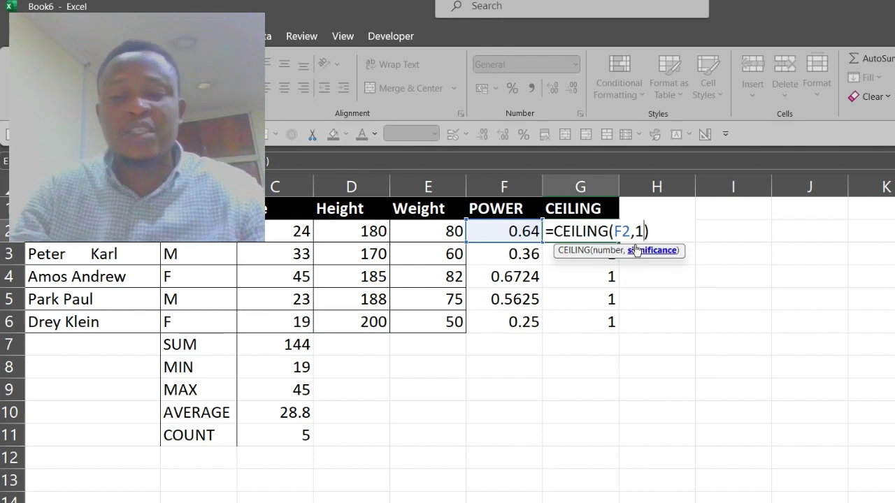
{"action": "key", "text": "BackSpace"}
{"action": "type", "text": "2"}
{"action": "key", "text": "Return"}
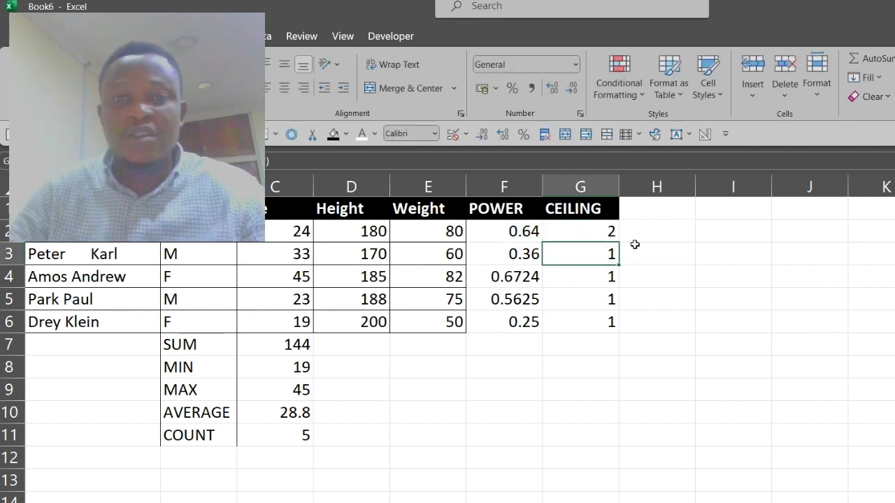
{"action": "left_click", "coordinate": [609, 234]}
{"action": "left_click_drag", "start_coordinate": [618, 242], "coordinate": [613, 324]}
{"action": "left_click", "coordinate": [586, 294]}
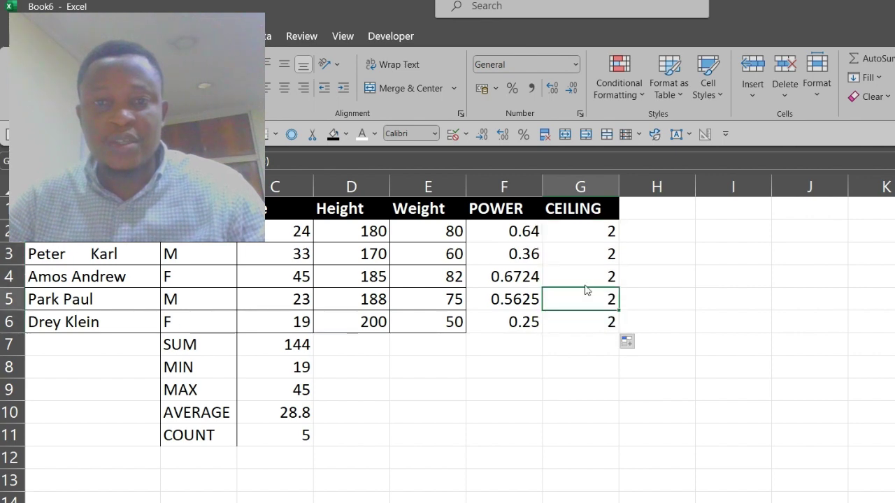
Set the significance in G2's CEILING formula back to 1 and refill the column through G6
{"action": "left_click", "coordinate": [598, 231]}
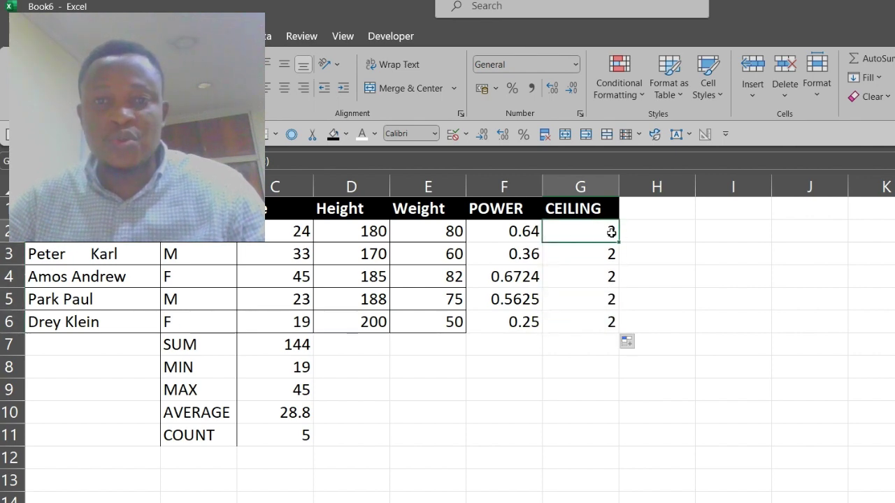
{"action": "double_click", "coordinate": [602, 234]}
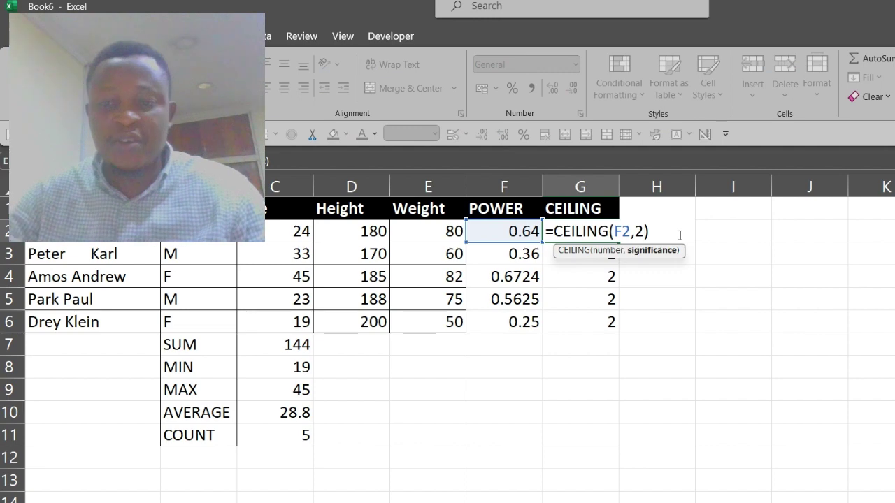
{"action": "key", "text": "BackSpace"}
{"action": "type", "text": "1"}
{"action": "key", "text": "Return"}
{"action": "left_click", "coordinate": [604, 228]}
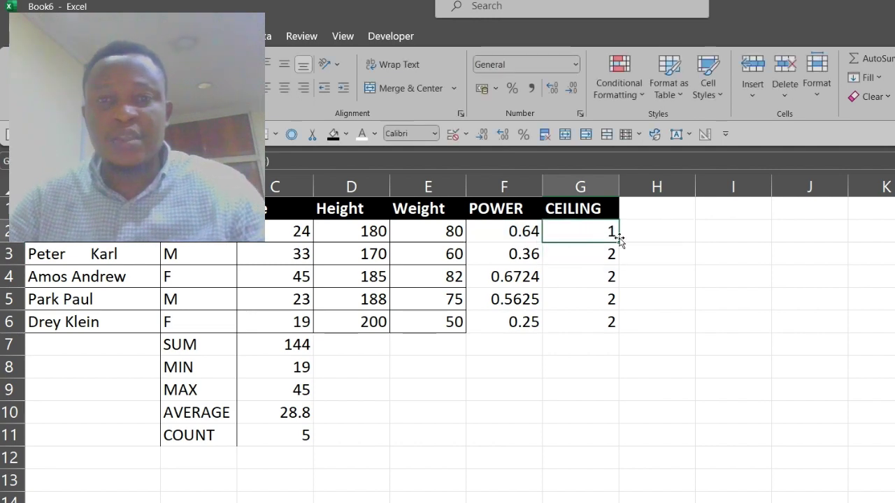
{"action": "left_click_drag", "start_coordinate": [619, 242], "coordinate": [611, 321]}
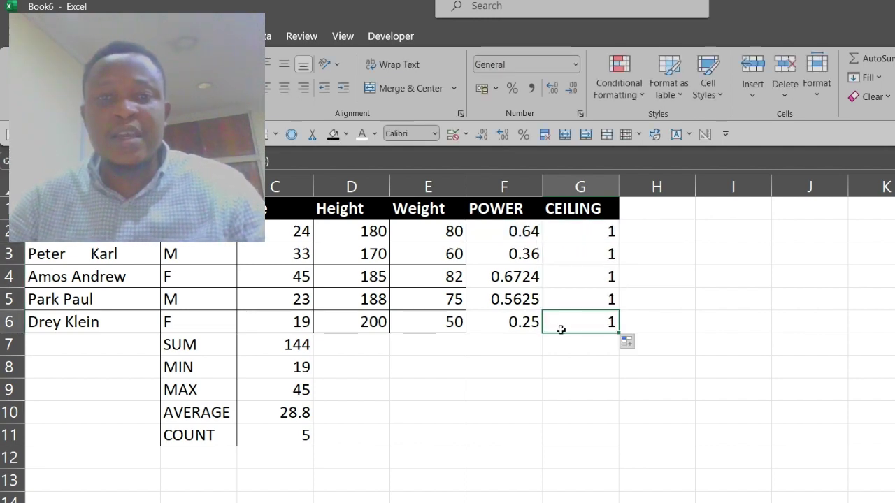
Replace the POWER formula in cell F6 with the value 2.6 to test the rounding in G6
{"action": "left_click", "coordinate": [515, 321]}
{"action": "type", "text": "2"}
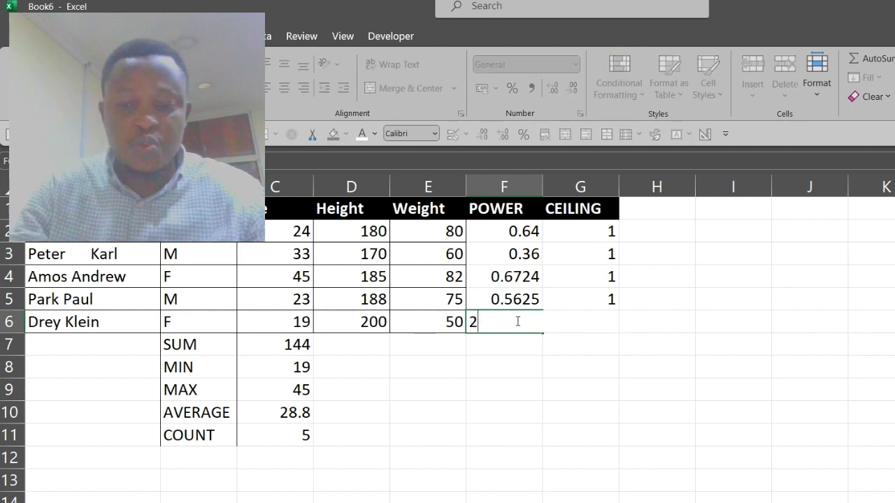
{"action": "type", "text": ".6"}
{"action": "key", "text": "Return"}
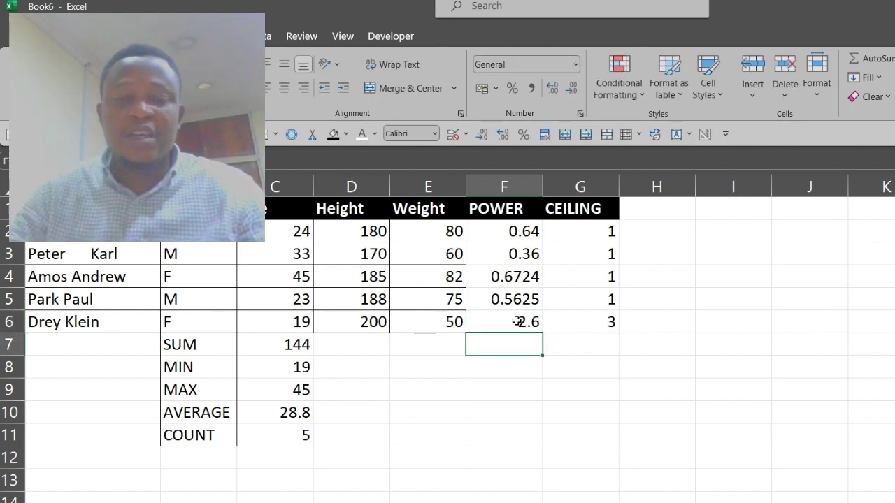
{"action": "left_click", "coordinate": [517, 321]}
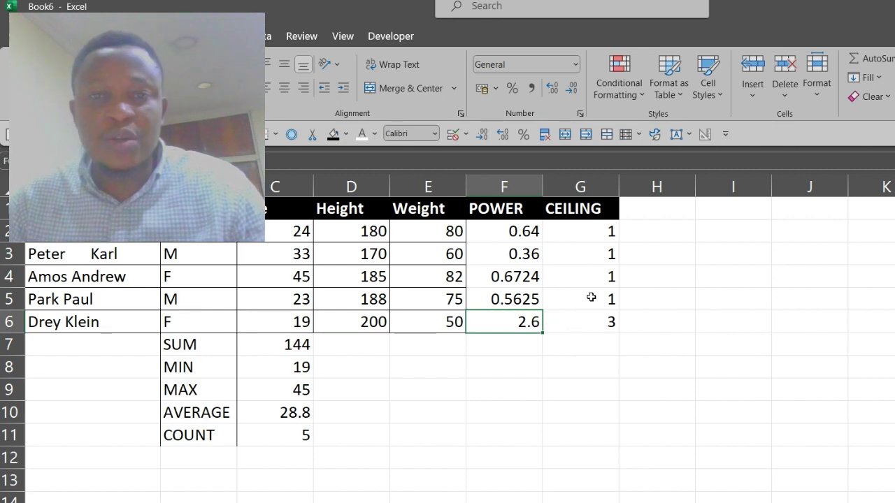
Add the column header FLOOR in cell H1, next to the CEILING header
{"action": "left_click", "coordinate": [636, 210]}
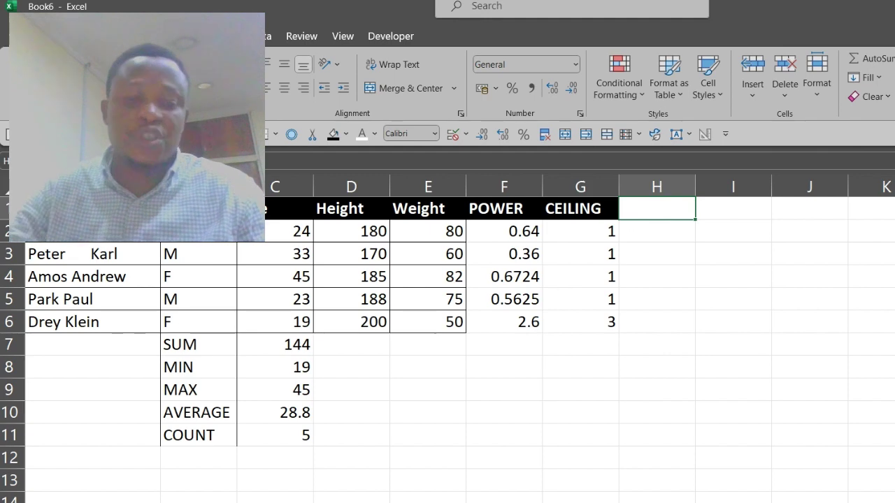
{"action": "type", "text": "FLOOR"}
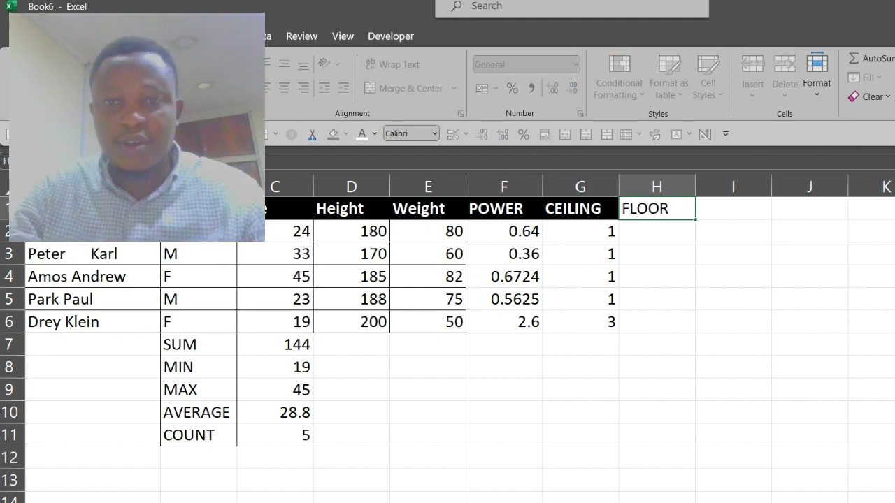
{"action": "key", "text": "Return"}
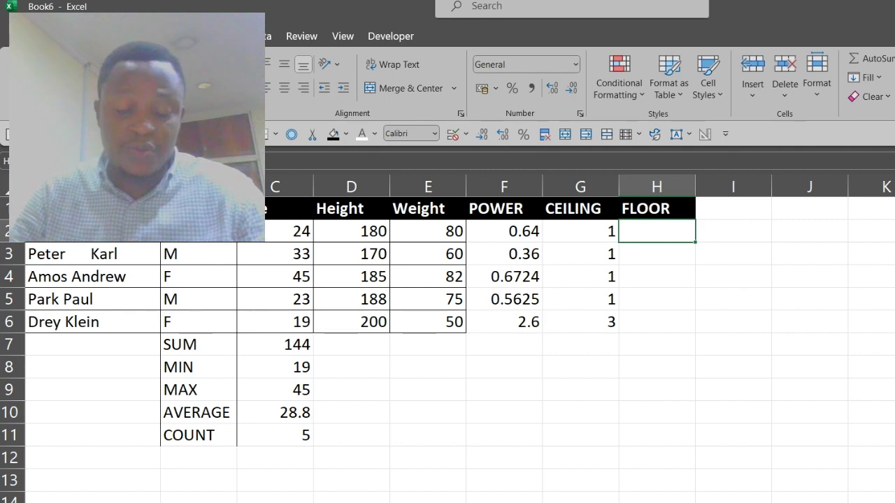
Round the F2 value down in cell H2 with =FLOOR(F2,1) and fill the formula through H6
{"action": "type", "text": "=FLOOR"}
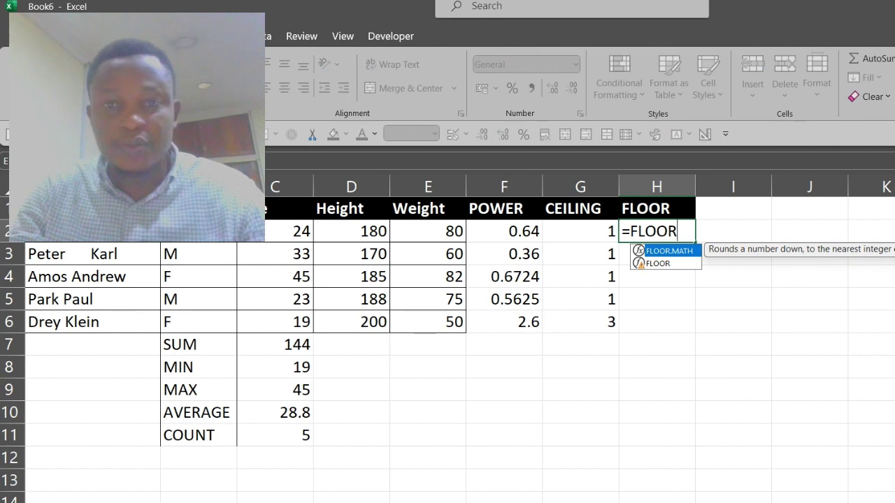
{"action": "type", "text": "("}
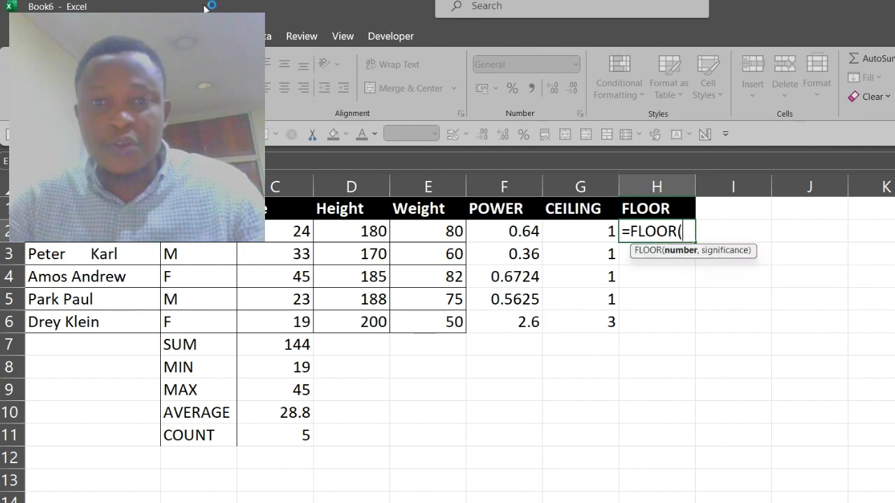
{"action": "left_click", "coordinate": [490, 227]}
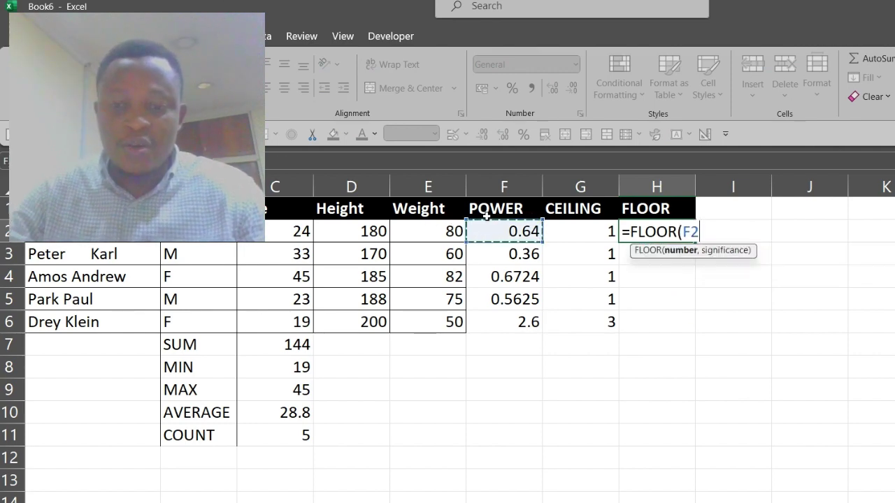
{"action": "type", "text": ",1"}
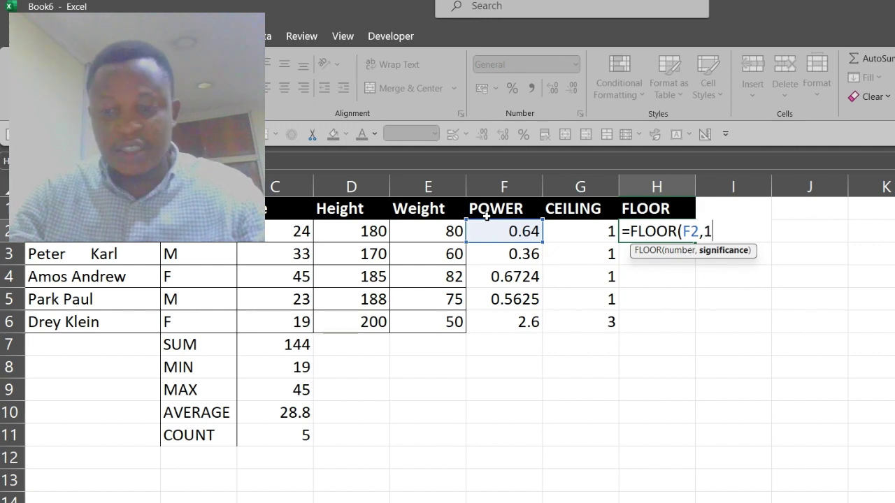
{"action": "key", "text": "Return"}
{"action": "left_click", "coordinate": [647, 231]}
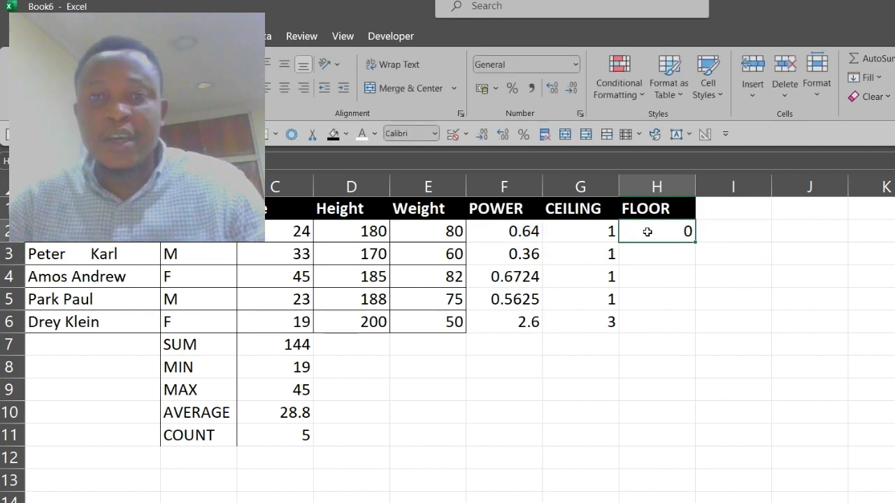
{"action": "left_click_drag", "start_coordinate": [695, 241], "coordinate": [681, 323]}
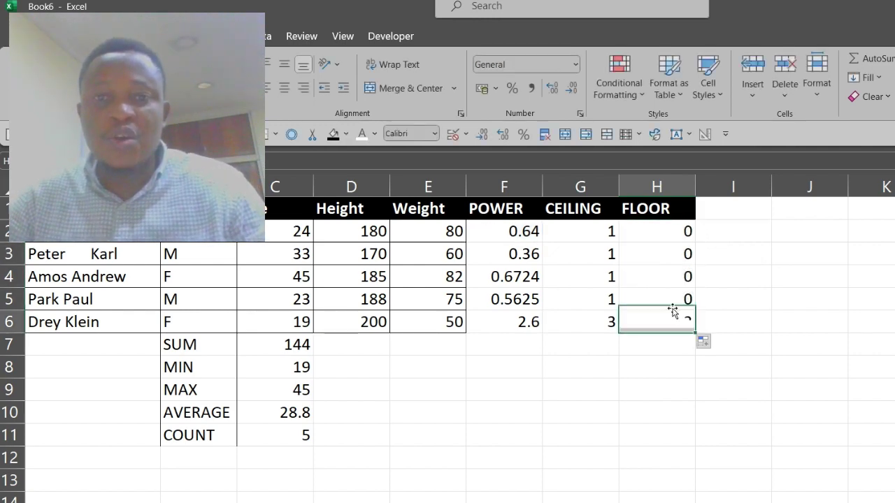
Compare the POWER, CEILING and FLOOR values across row 2 and row 6
{"action": "left_click", "coordinate": [594, 231]}
{"action": "left_click", "coordinate": [521, 232]}
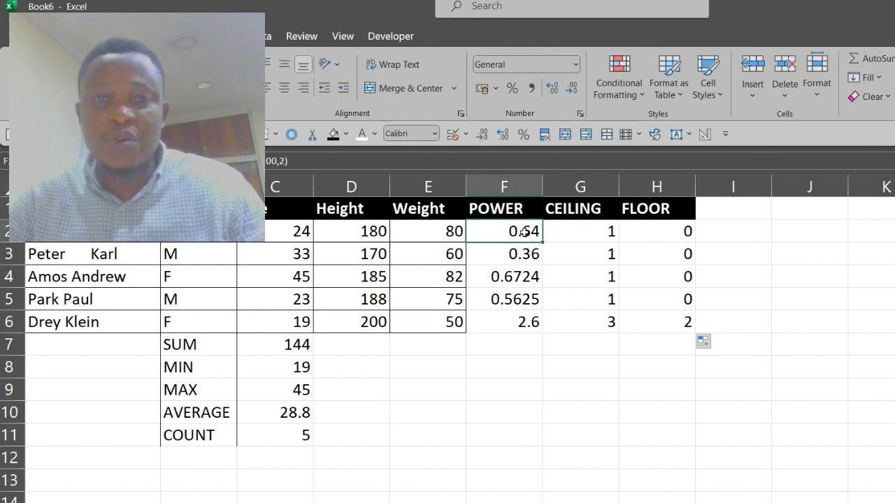
{"action": "left_click", "coordinate": [578, 231]}
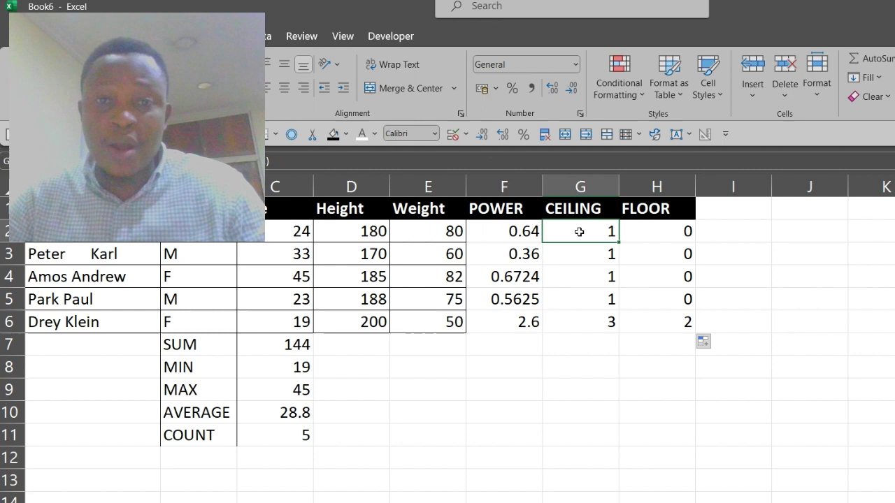
{"action": "left_click", "coordinate": [639, 235]}
{"action": "left_click", "coordinate": [668, 299]}
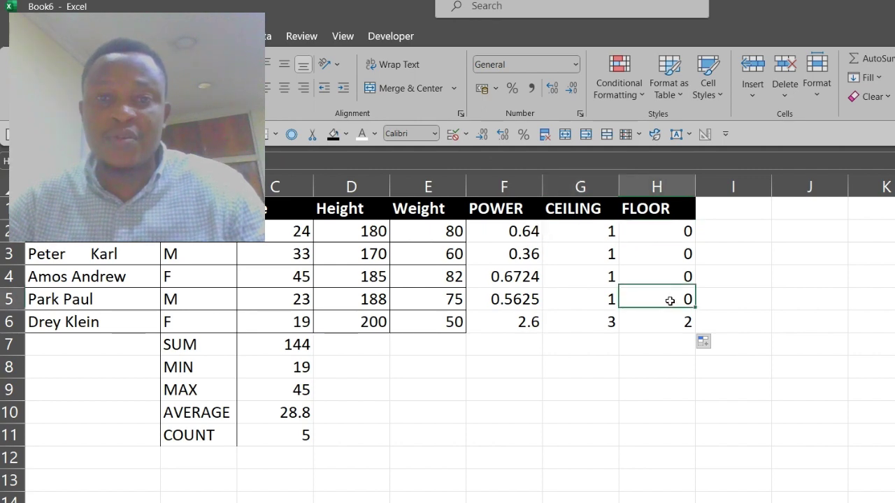
{"action": "left_click", "coordinate": [532, 320]}
{"action": "left_click", "coordinate": [589, 321]}
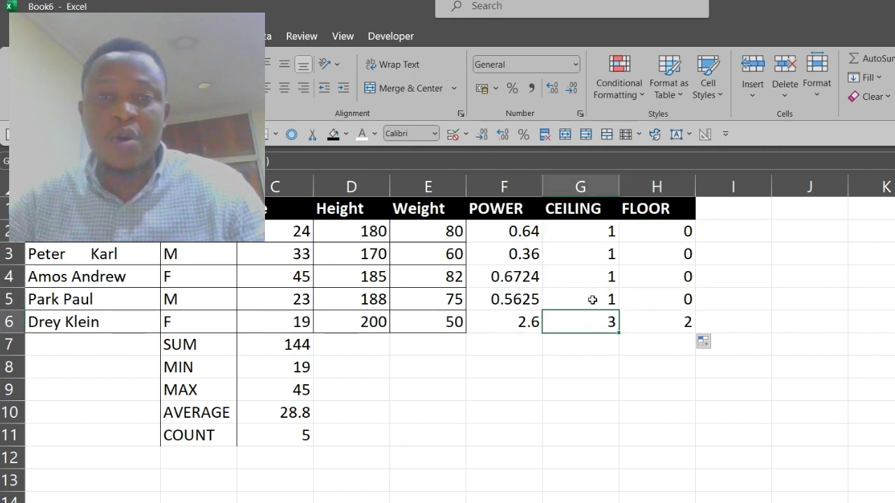
{"action": "left_click", "coordinate": [643, 323]}
{"action": "left_click", "coordinate": [637, 277]}
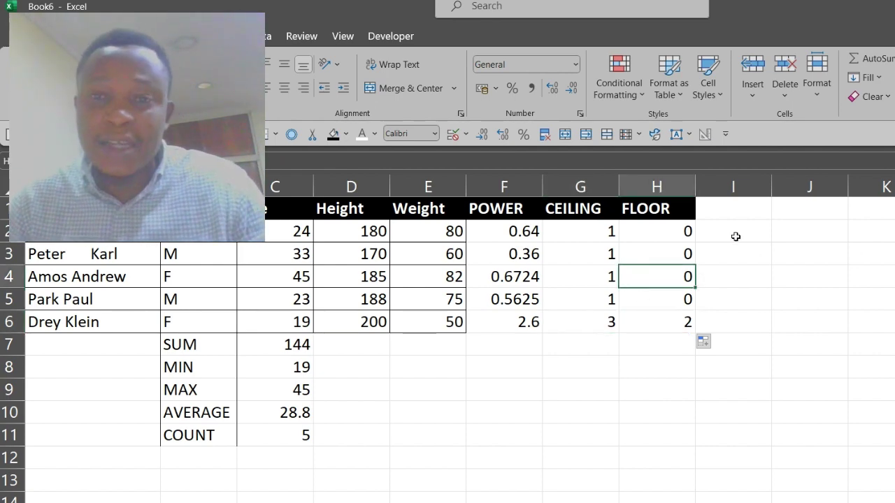
Add the column header CONCAT in cell I1, next to the FLOOR header
{"action": "left_click", "coordinate": [726, 209]}
{"action": "type", "text": "CONCAT"}
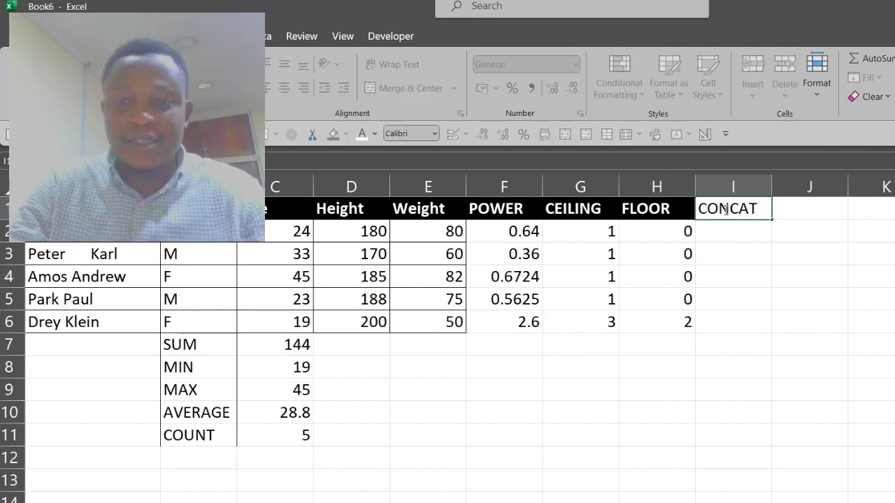
{"action": "key", "text": "Return"}
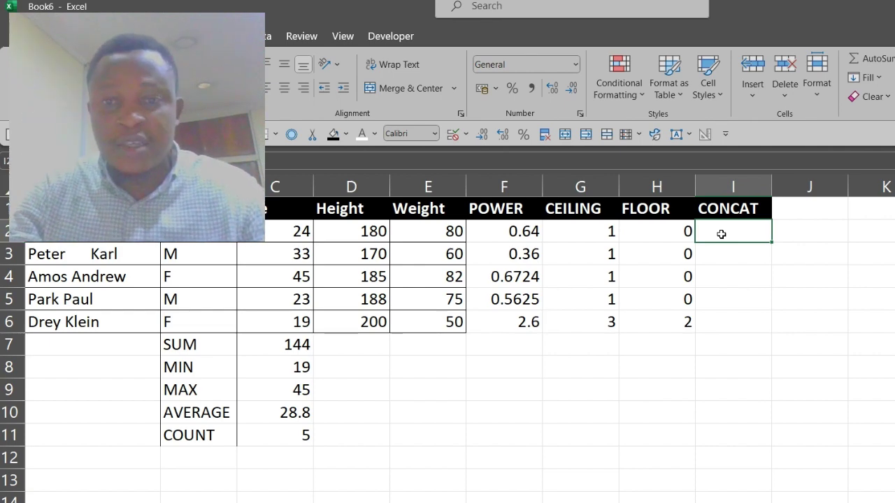
In cell I2, join the age in C2 with the gender letter in B2 using =CONCAT(C2,B2)
{"action": "type", "text": "=CONC"}
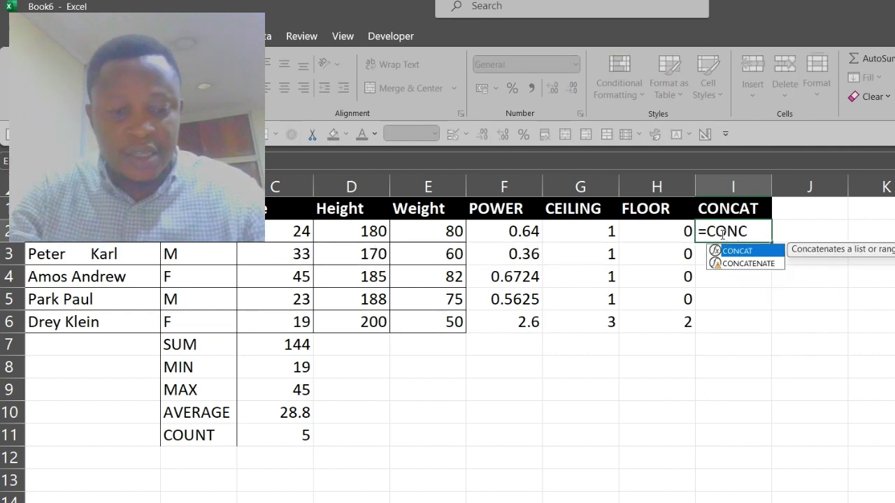
{"action": "type", "text": "AT("}
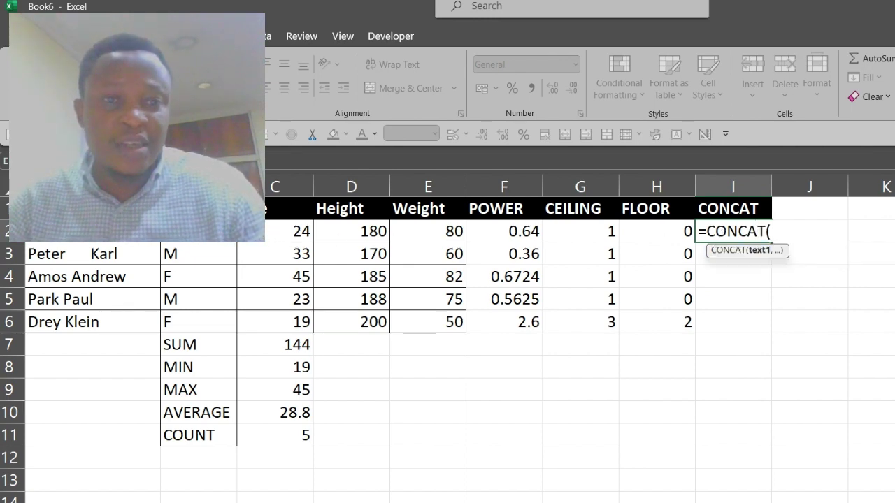
{"action": "left_click", "coordinate": [287, 235]}
{"action": "type", "text": ","}
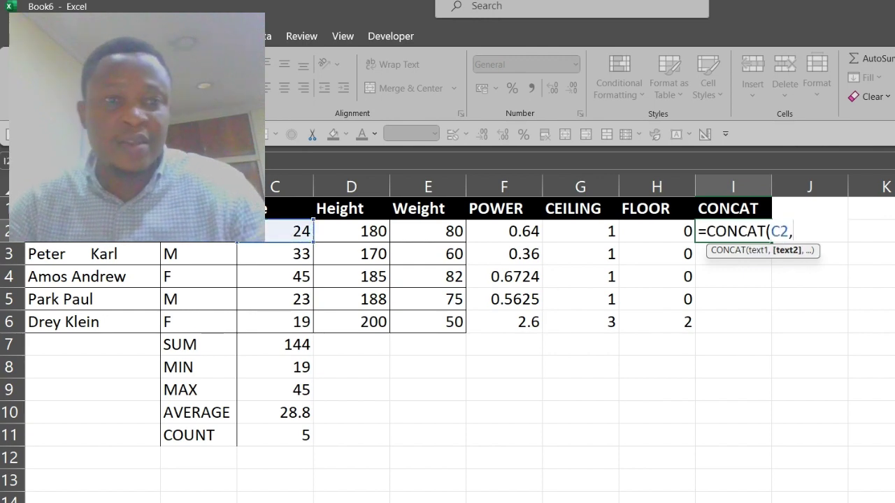
{"action": "left_click", "coordinate": [199, 230]}
{"action": "key", "text": "Return"}
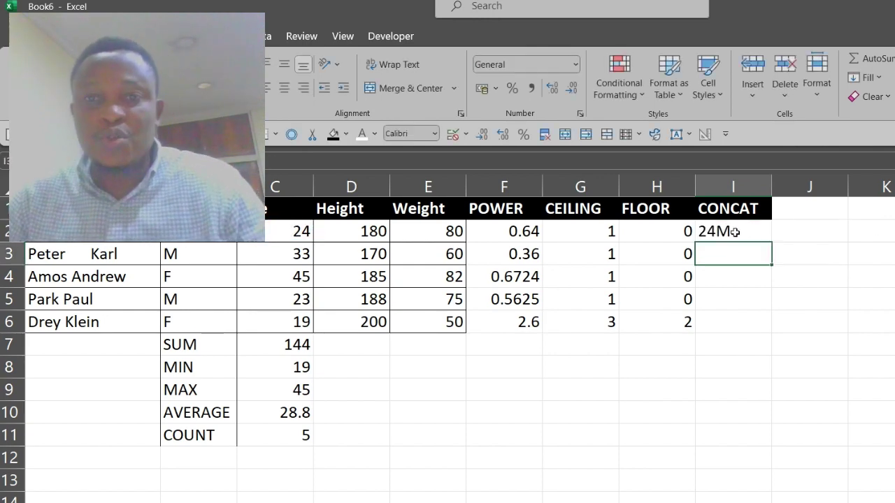
Fill the CONCAT formula from I2 down through I6 and check the copied formulas in I3 and I4
{"action": "left_click", "coordinate": [735, 232]}
{"action": "left_click_drag", "start_coordinate": [769, 241], "coordinate": [762, 326]}
{"action": "left_click", "coordinate": [738, 276]}
{"action": "left_click", "coordinate": [739, 254]}
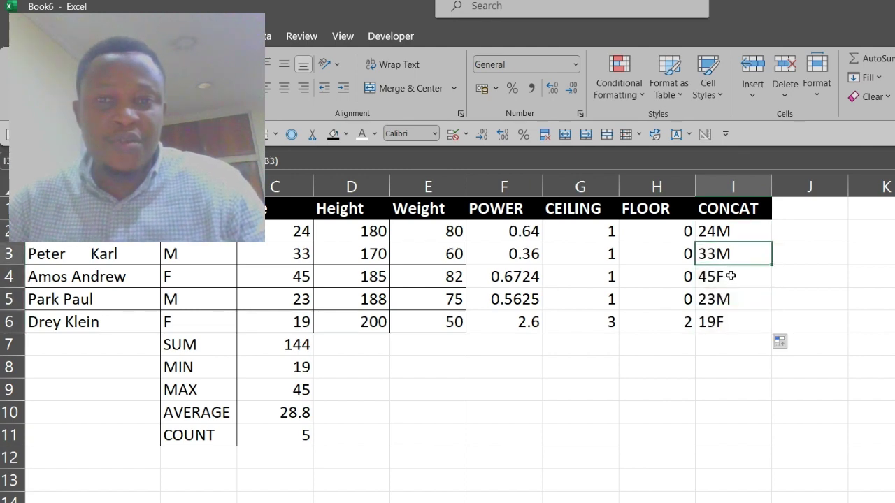
{"action": "left_click", "coordinate": [731, 276]}
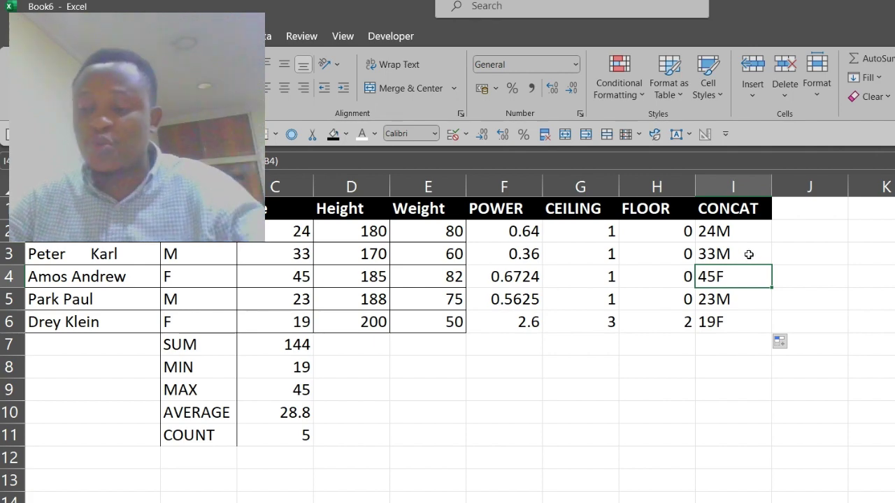
Add the column header TRIM in cell J1, next to the CONCAT header
{"action": "left_click", "coordinate": [789, 211]}
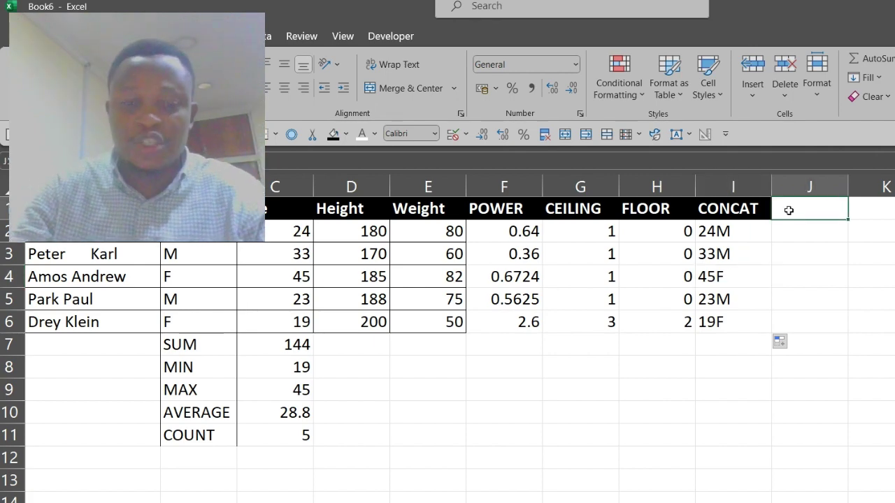
{"action": "double_click", "coordinate": [789, 210]}
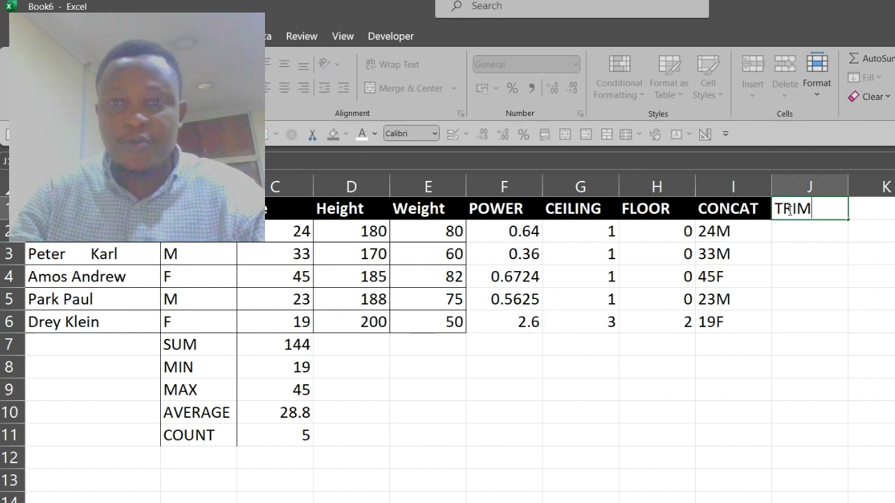
{"action": "key", "text": "Return"}
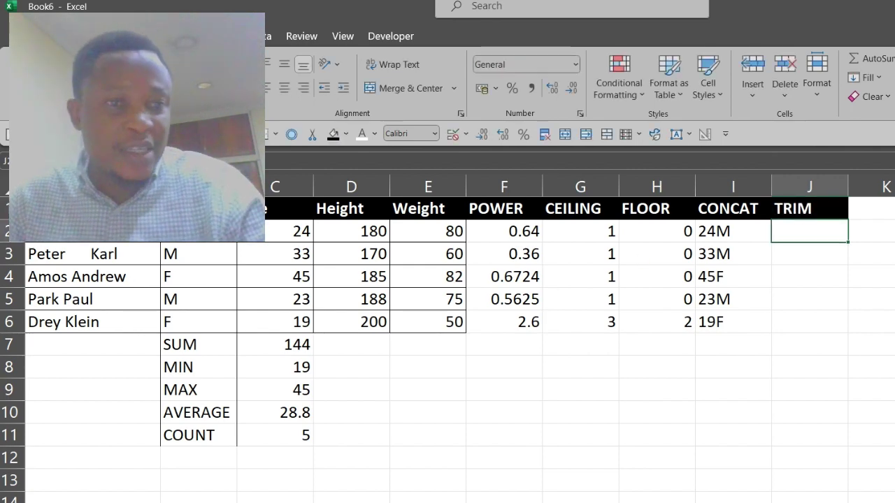
In cell J2, remove the extra spaces from the name in A2 using =TRIM(A2)
{"action": "left_click_drag", "start_coordinate": [119, 255], "coordinate": [120, 318]}
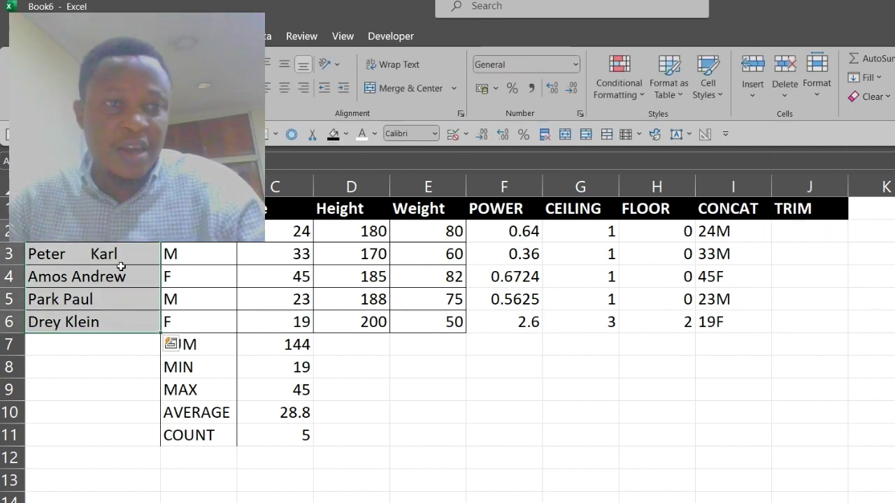
{"action": "left_click", "coordinate": [124, 246]}
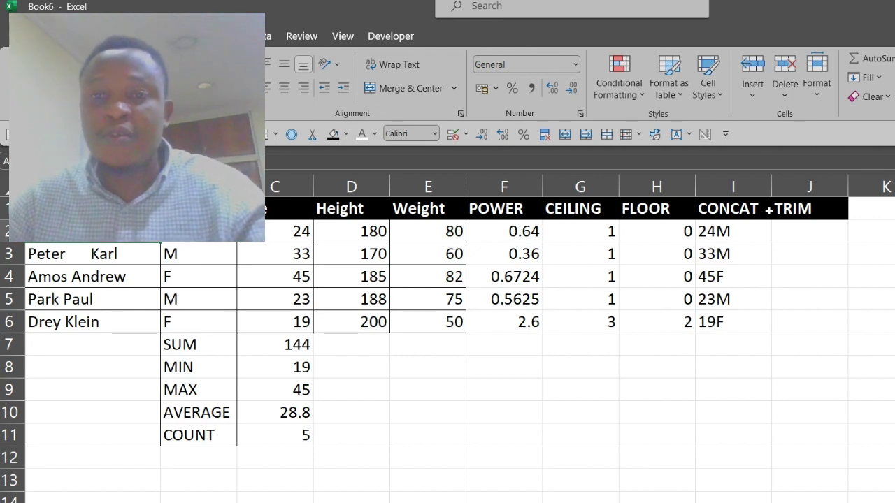
{"action": "left_click", "coordinate": [804, 228]}
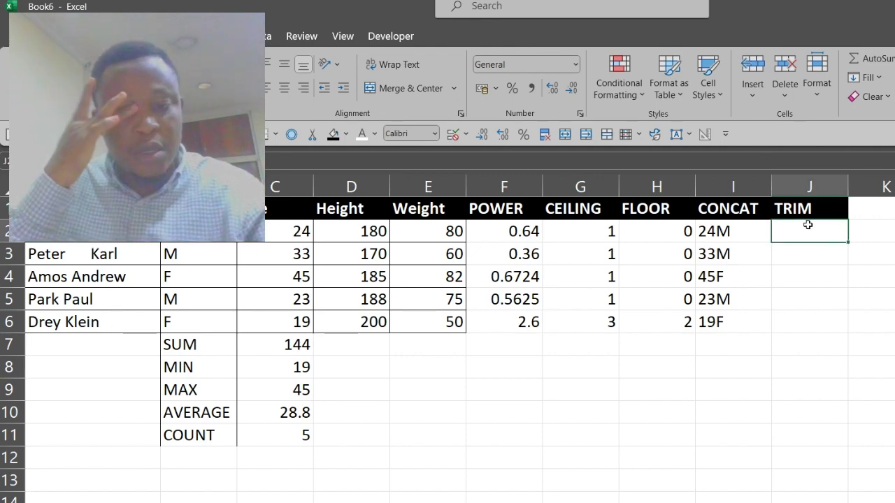
{"action": "type", "text": "=TRI"}
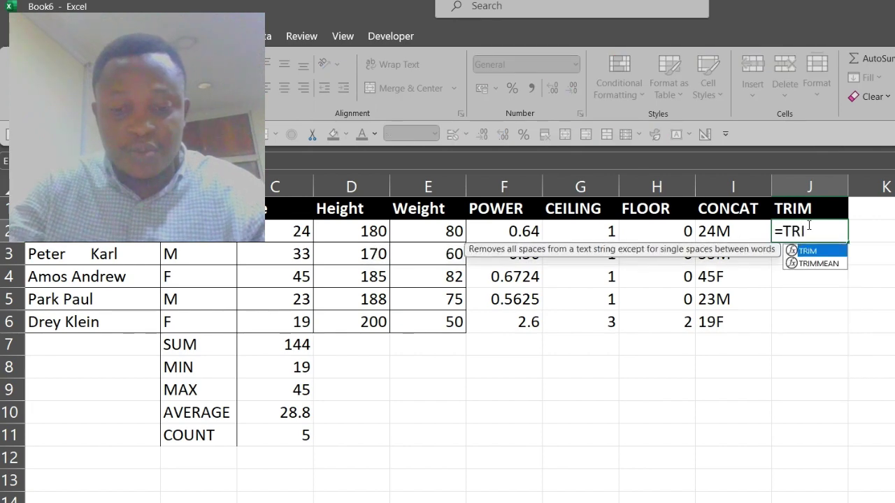
{"action": "type", "text": "M(A2"}
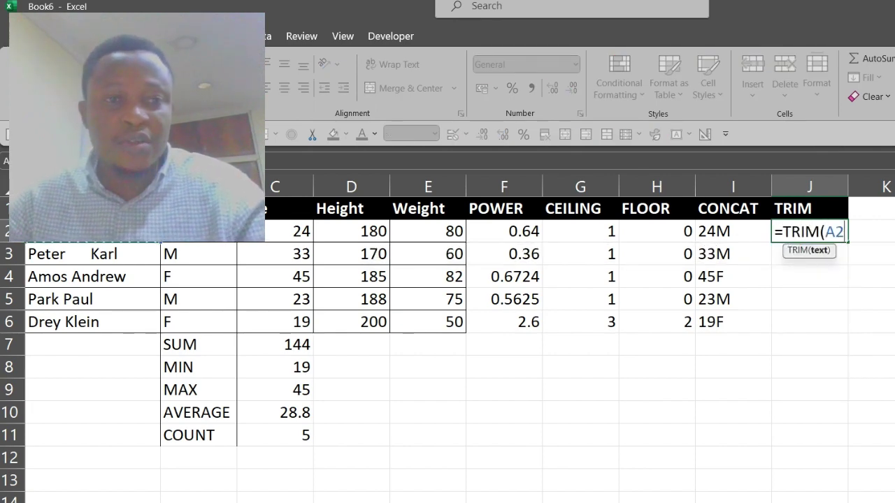
{"action": "key", "text": "Up"}
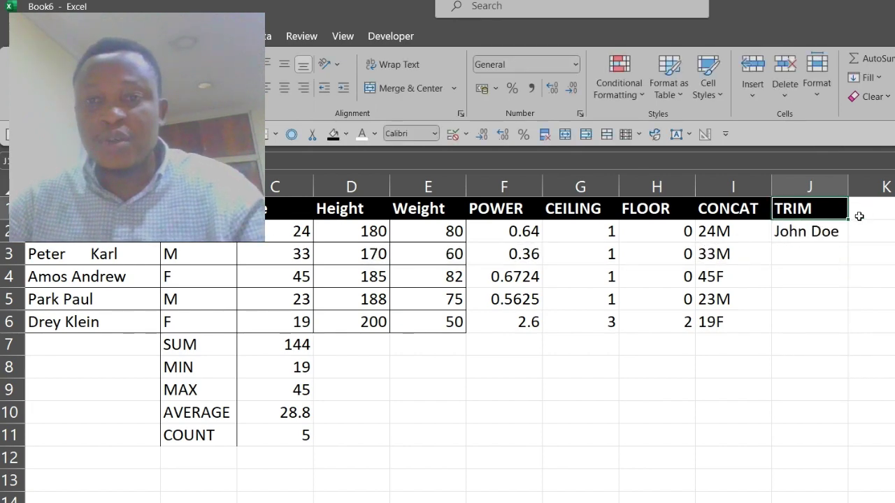
Fill the TRIM formula from J2 down through J6
{"action": "left_click", "coordinate": [843, 230]}
{"action": "left_click_drag", "start_coordinate": [848, 243], "coordinate": [833, 323]}
{"action": "left_click", "coordinate": [815, 293]}
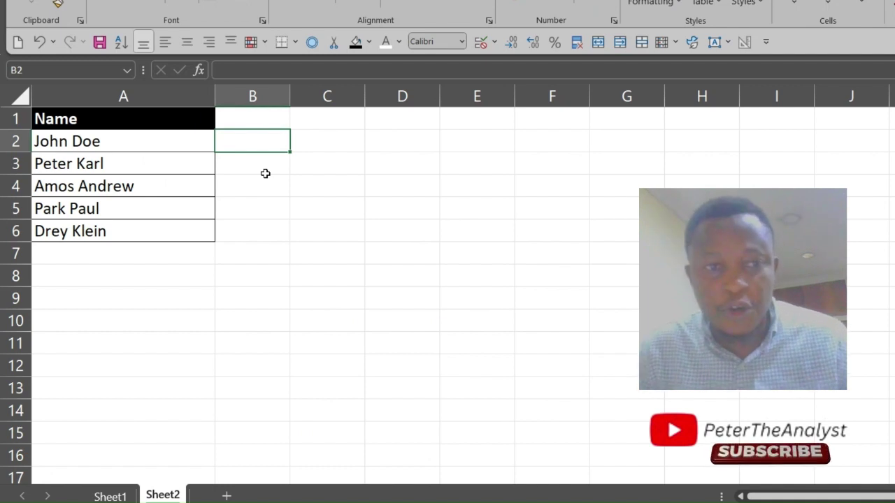
Add the column header REPLACE in cell B1 of Sheet2, next to the Name header
{"action": "key", "text": "Up"}
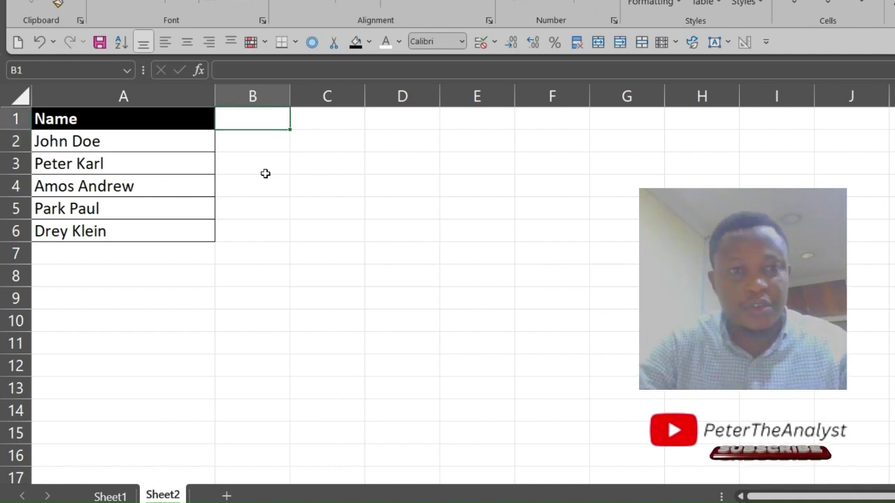
{"action": "type", "text": "REPLACE"}
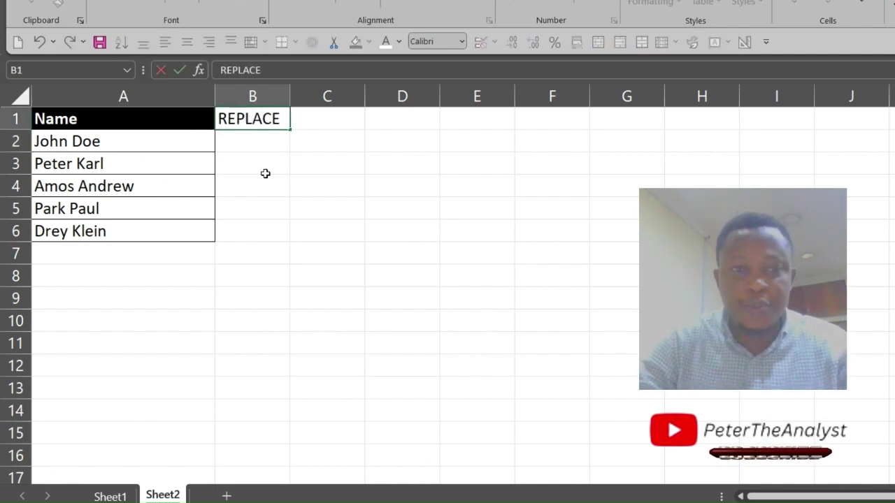
{"action": "key", "text": "Return"}
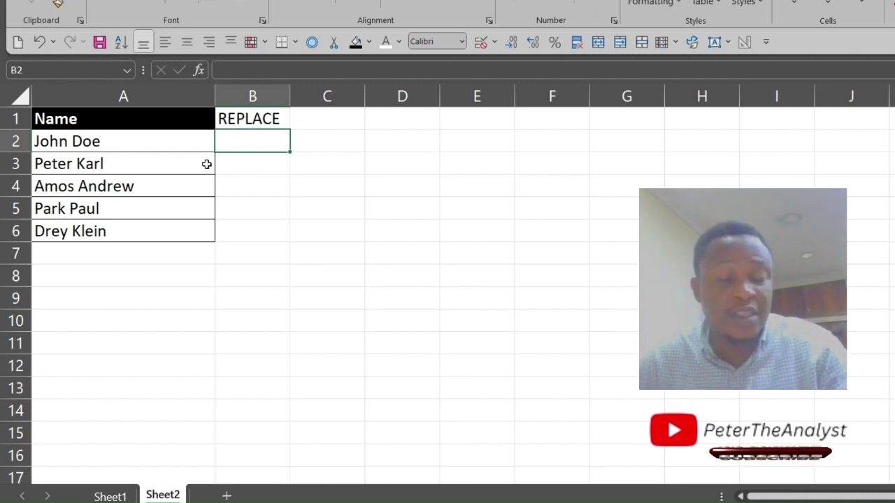
In cell B2, replace the first character of the name in A2 with B using =REPLACE(A2,1,1,"B")
{"action": "left_click", "coordinate": [140, 145]}
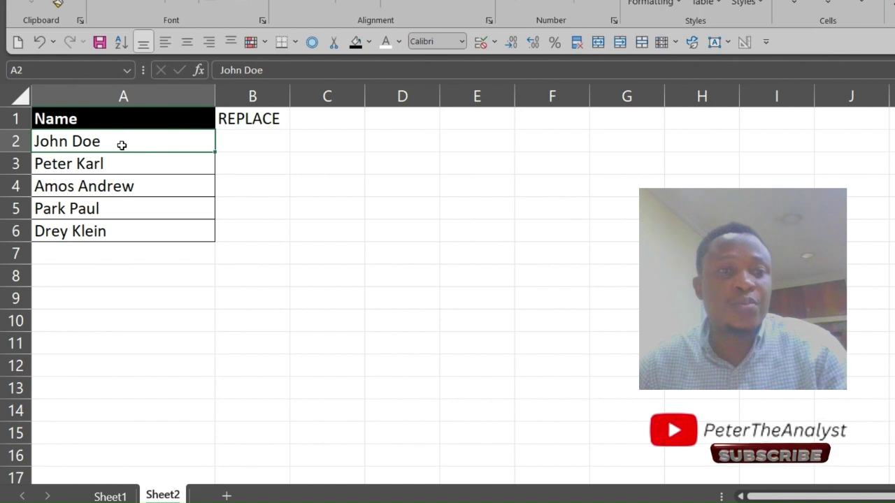
{"action": "left_click", "coordinate": [253, 140]}
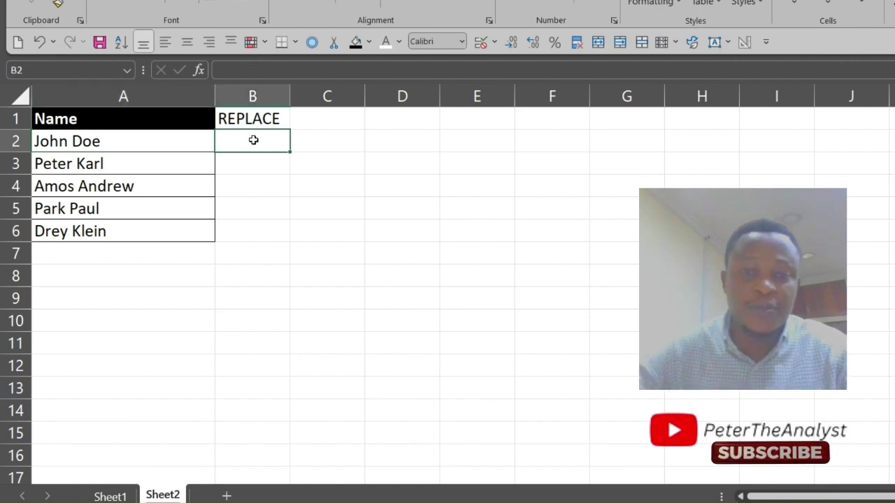
{"action": "type", "text": "="}
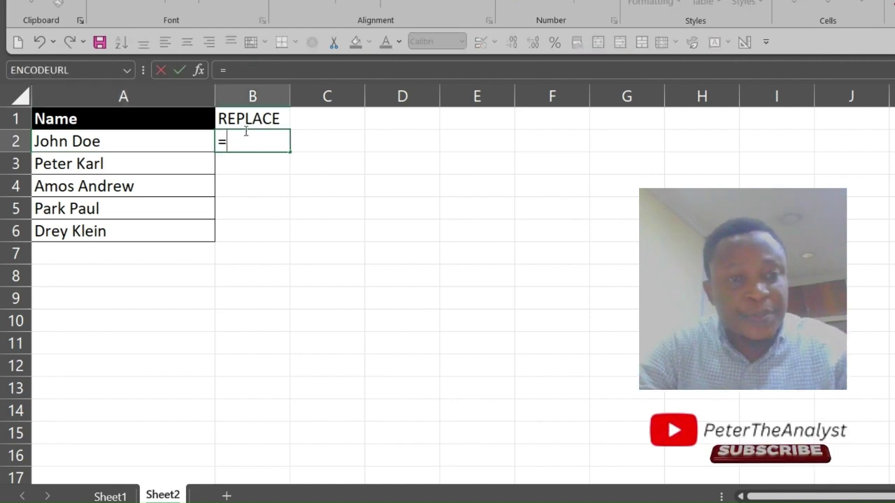
{"action": "type", "text": "REPLA"}
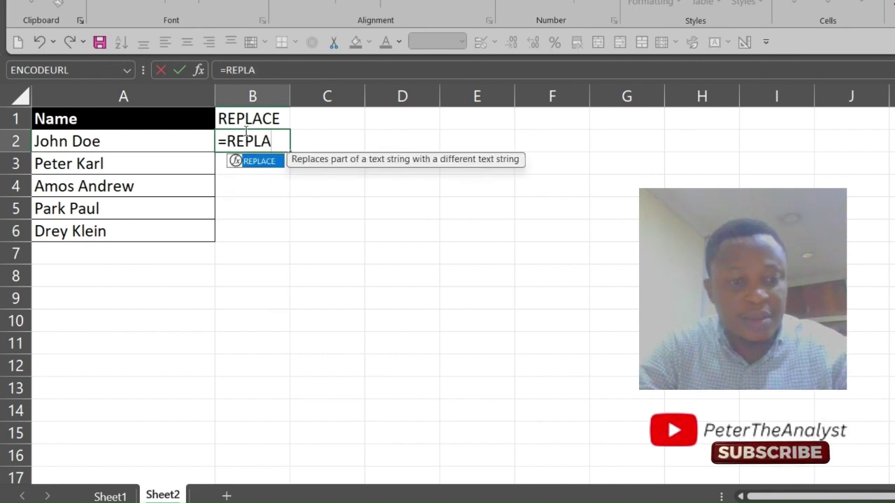
{"action": "key", "text": "Tab"}
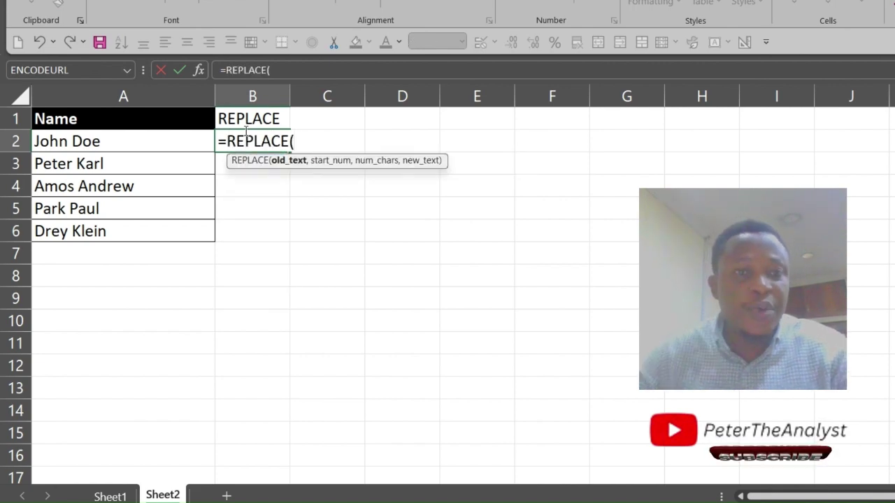
{"action": "left_click", "coordinate": [148, 142]}
{"action": "type", "text": ","}
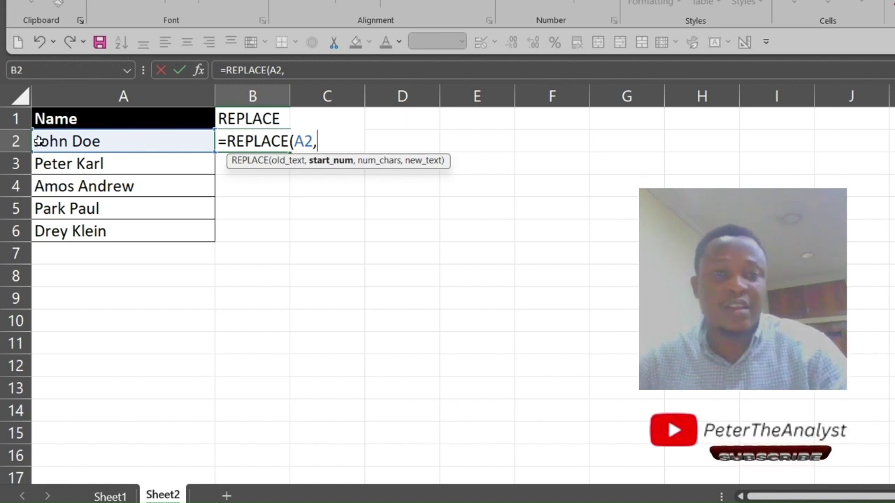
{"action": "type", "text": "1,"}
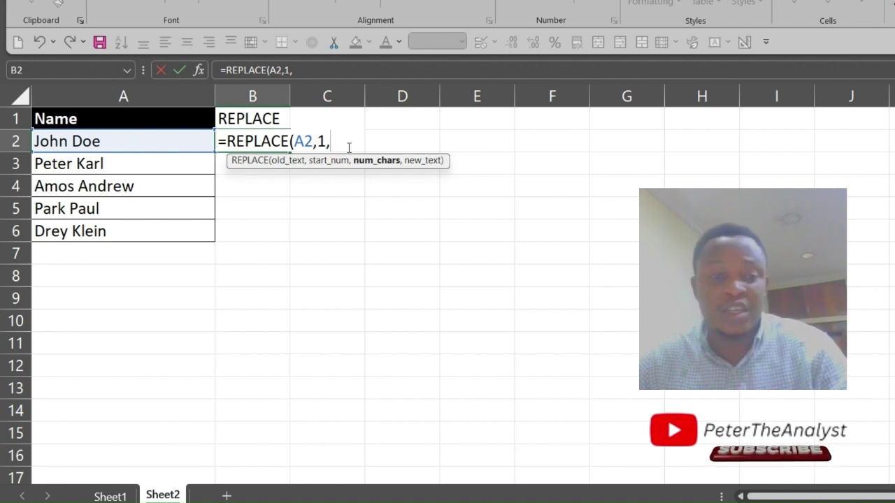
{"action": "type", "text": "1,"}
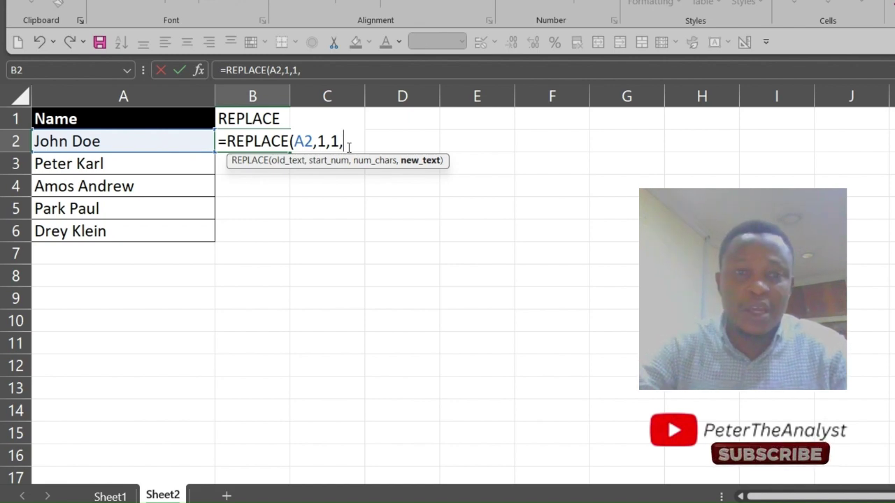
{"action": "type", "text": "@"}
{"action": "key", "text": "BackSpace"}
{"action": "type", "text": "\""}
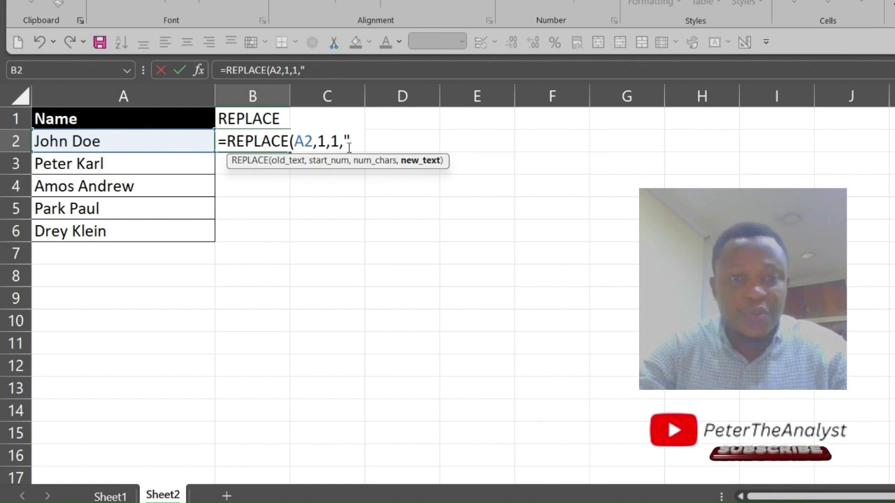
{"action": "type", "text": "B\""}
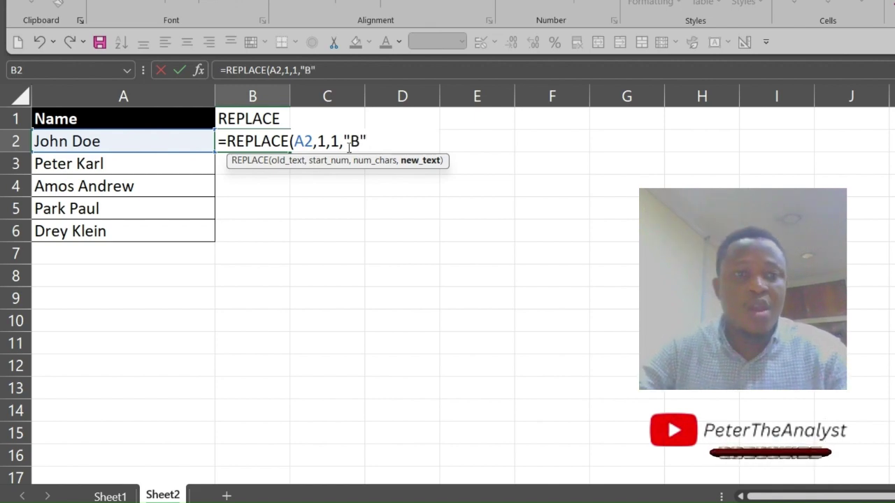
{"action": "key", "text": "Return"}
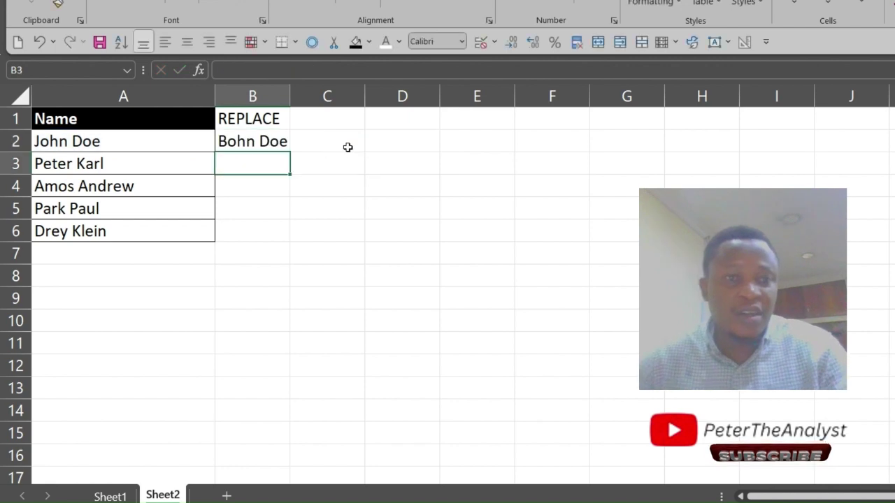
Fill the REPLACE formula from B2 down through B6 and widen column B to fit the longest name
{"action": "left_click_drag", "start_coordinate": [288, 97], "coordinate": [310, 97]}
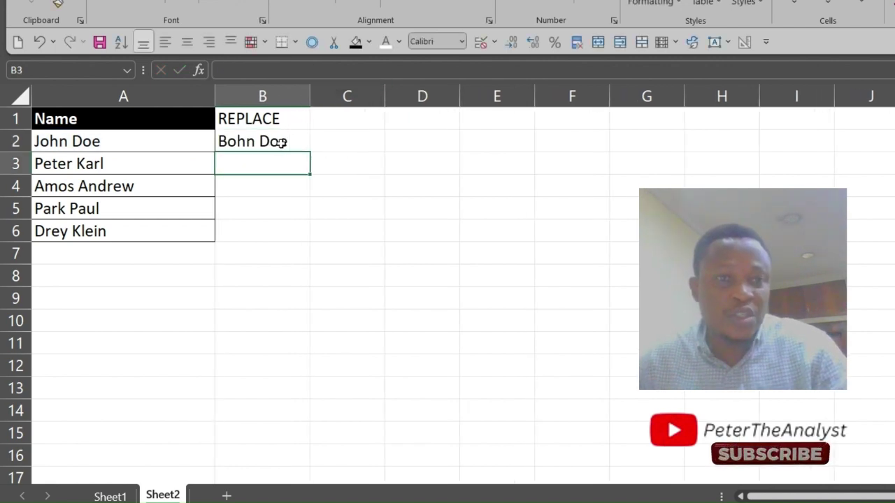
{"action": "left_click", "coordinate": [266, 140]}
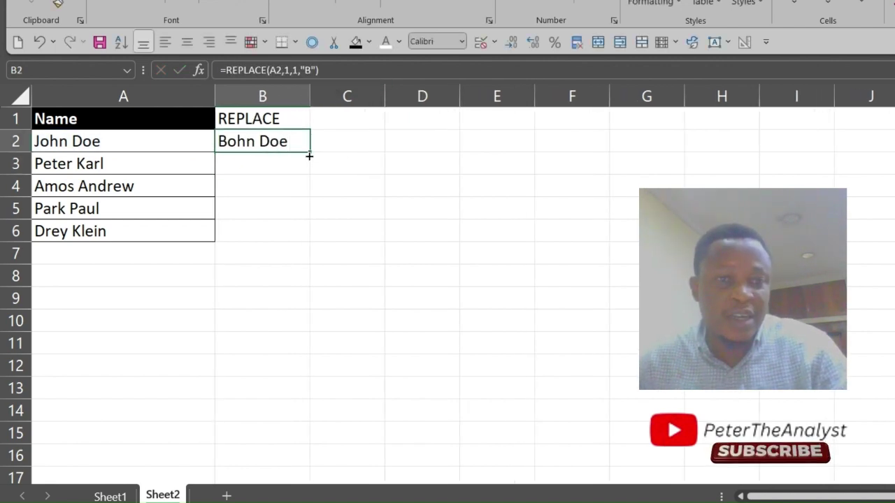
{"action": "left_click_drag", "start_coordinate": [309, 156], "coordinate": [289, 229]}
{"action": "left_click", "coordinate": [271, 209]}
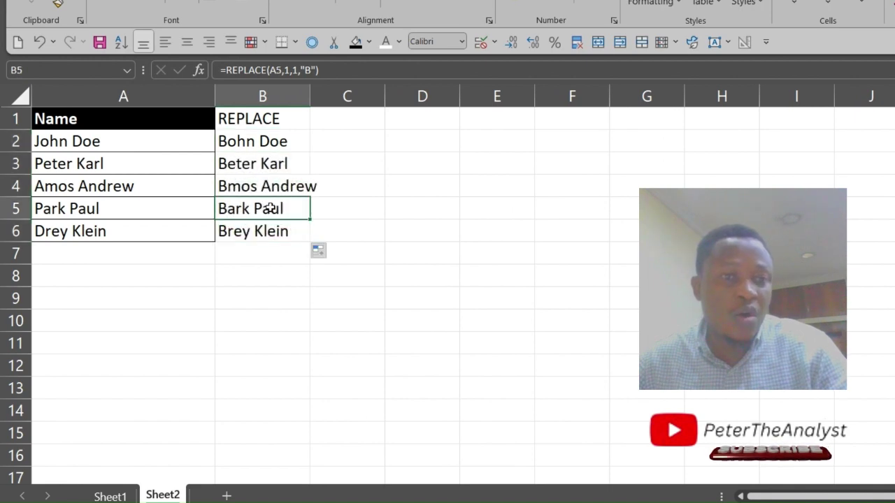
{"action": "left_click_drag", "start_coordinate": [310, 96], "coordinate": [330, 96]}
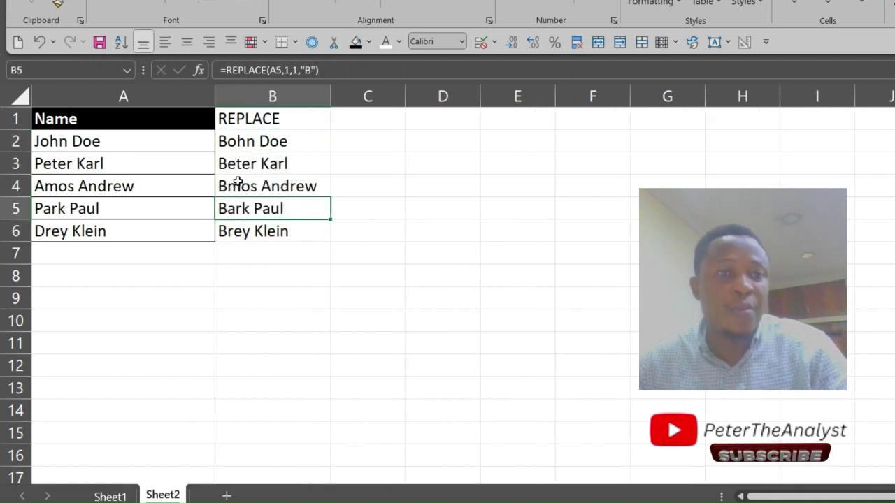
Add the column header SUBSTITUTE in cell C1 and widen column C to fit it
{"action": "left_click", "coordinate": [356, 123]}
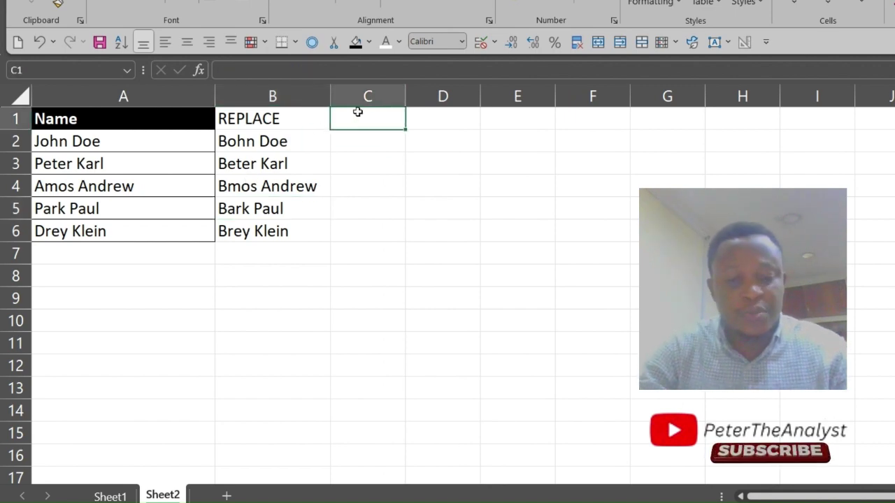
{"action": "type", "text": "SUBST"}
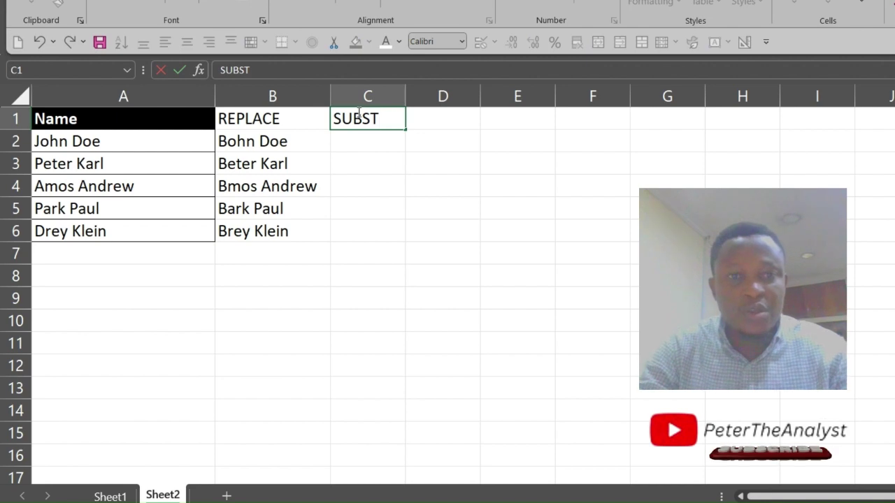
{"action": "type", "text": "ITU"}
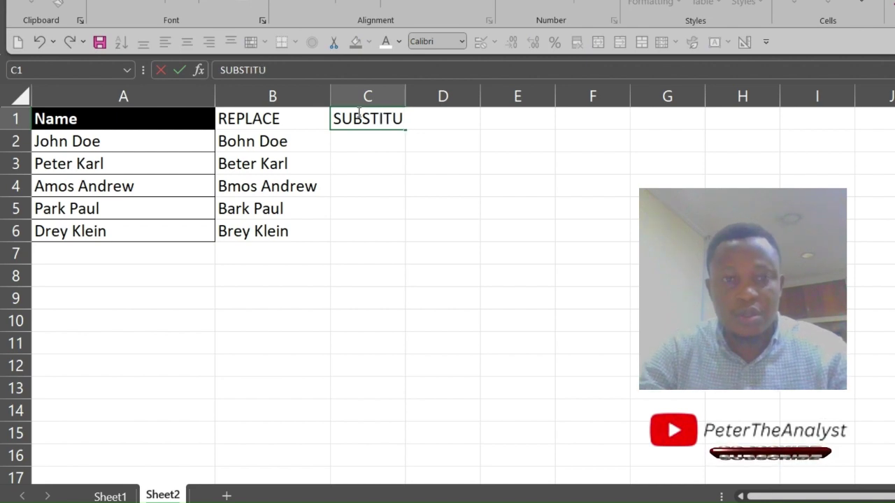
{"action": "type", "text": "TE"}
{"action": "key", "text": "Return"}
{"action": "left_click_drag", "start_coordinate": [405, 96], "coordinate": [433, 96]}
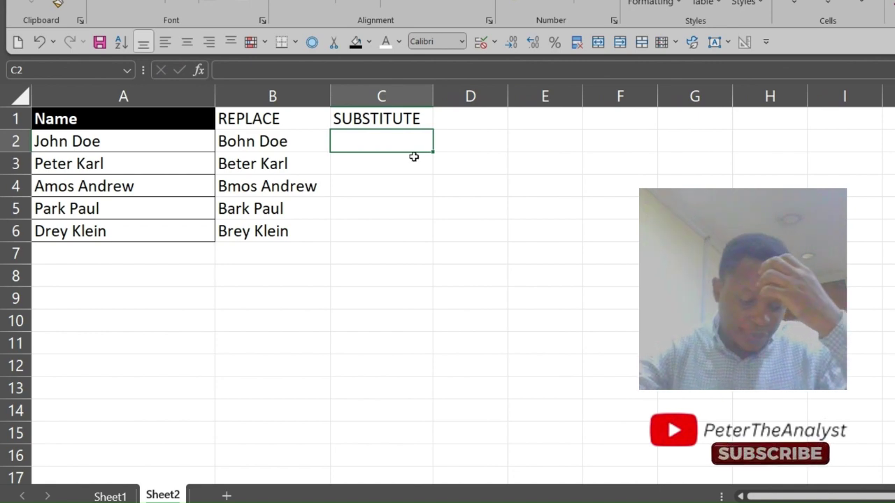
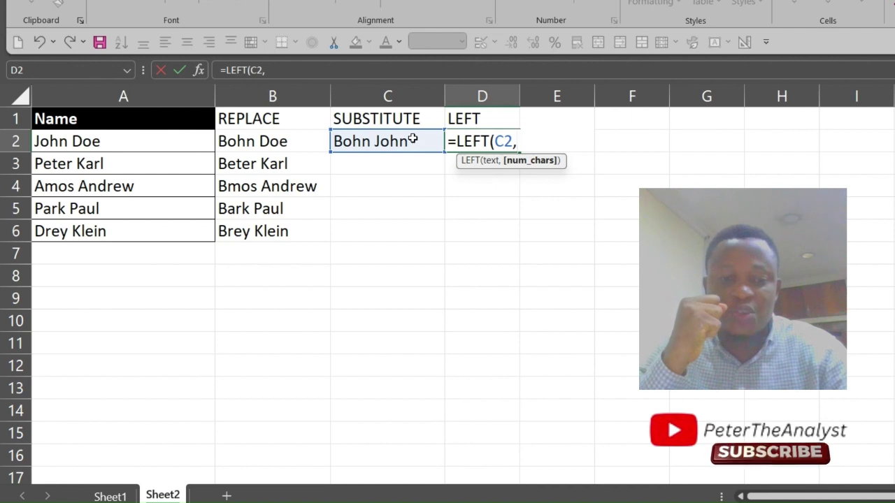
Complete the LEFT formula in D2 to extract the first 3 characters of C2, and select the SUBSTITUTE formula in C2
{"action": "type", "text": "3"}
{"action": "key", "text": "Return"}
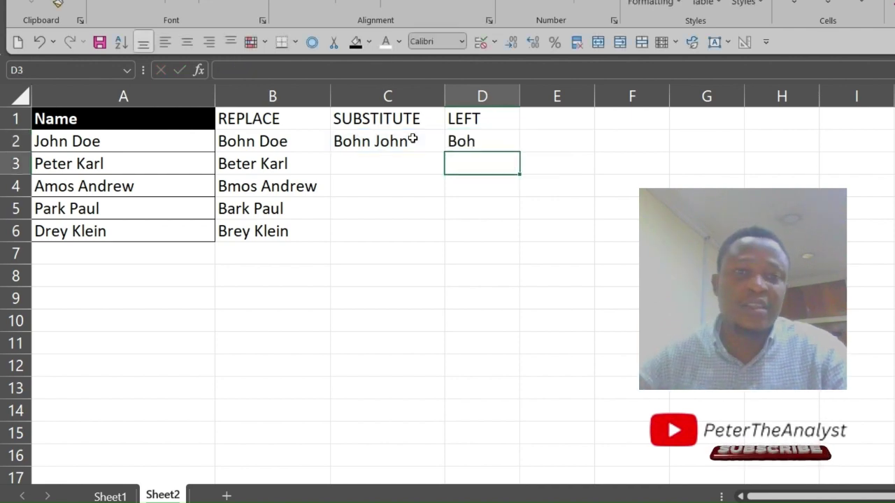
{"action": "left_click", "coordinate": [366, 144]}
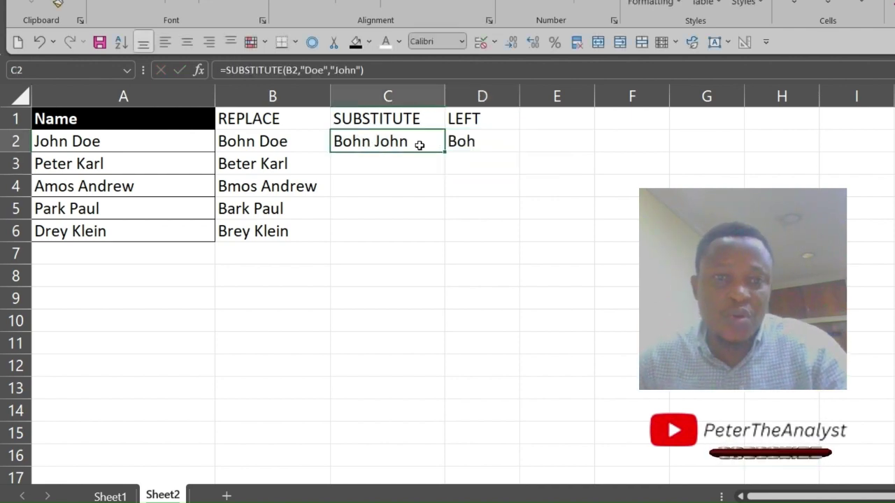
Add the column header RIGHT in cell E1, after the LEFT column
{"action": "left_click", "coordinate": [471, 142]}
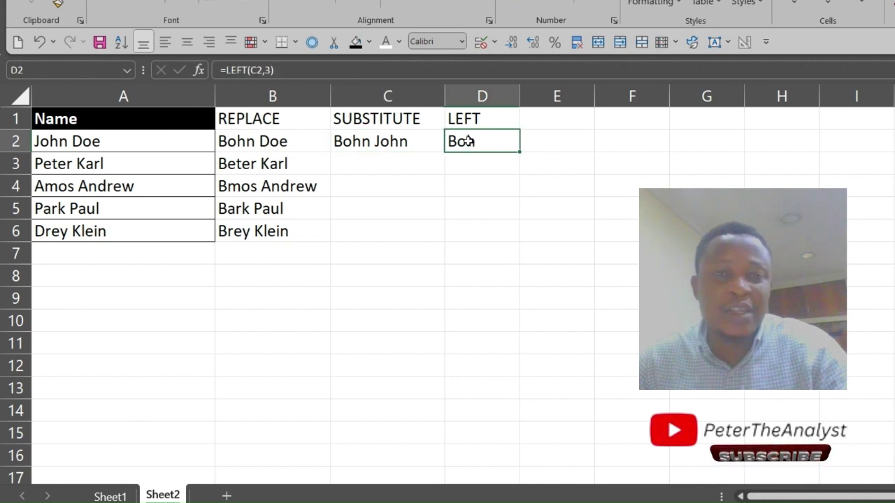
{"action": "left_click", "coordinate": [531, 115]}
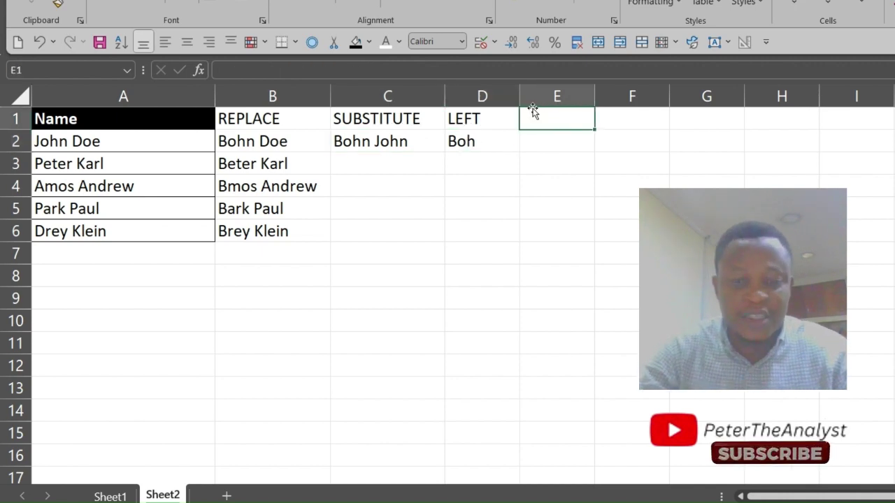
{"action": "type", "text": "right"}
{"action": "key", "text": "BackSpace"}
{"action": "key", "text": "BackSpace"}
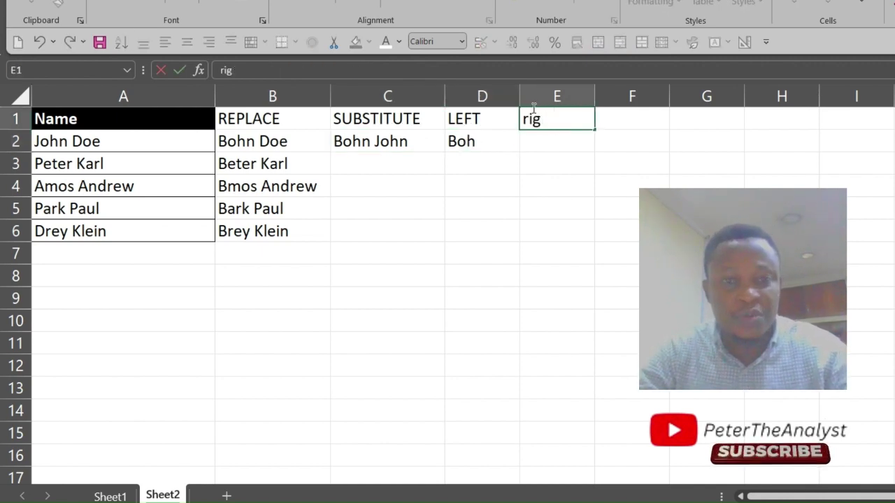
{"action": "key", "text": "BackSpace"}
{"action": "key", "text": "BackSpace"}
{"action": "key", "text": "BackSpace"}
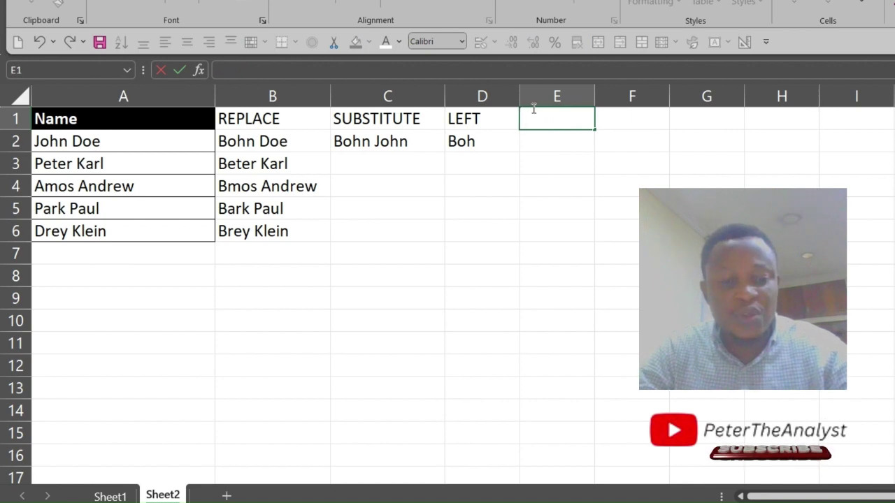
{"action": "type", "text": "RIGH"}
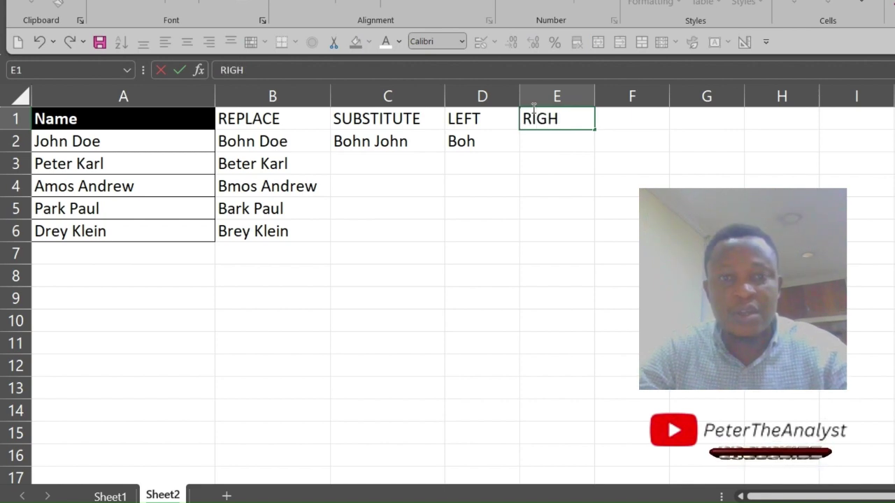
{"action": "type", "text": "T"}
{"action": "key", "text": "Return"}
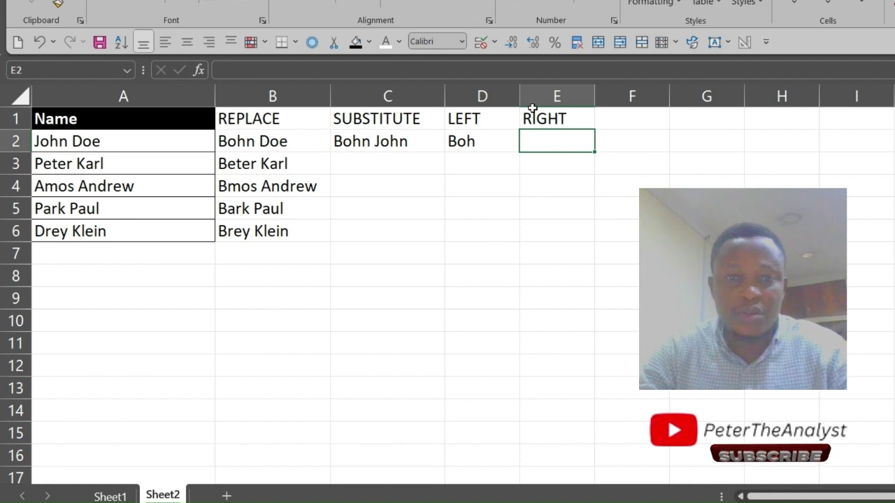
In cell E2, extract the last 3 characters of C2 with =RIGHT(C2,3), and select the formula cell
{"action": "type", "text": "=right"}
{"action": "key", "text": "Tab"}
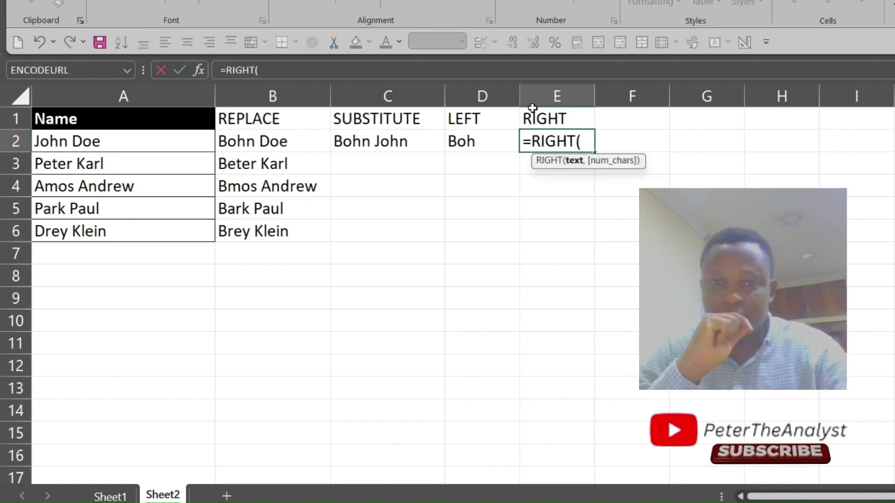
{"action": "left_click", "coordinate": [403, 141]}
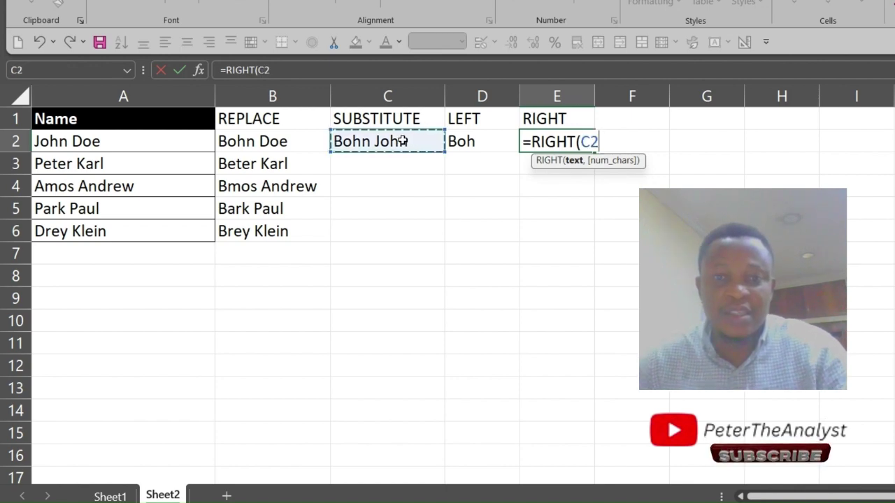
{"action": "type", "text": ",3"}
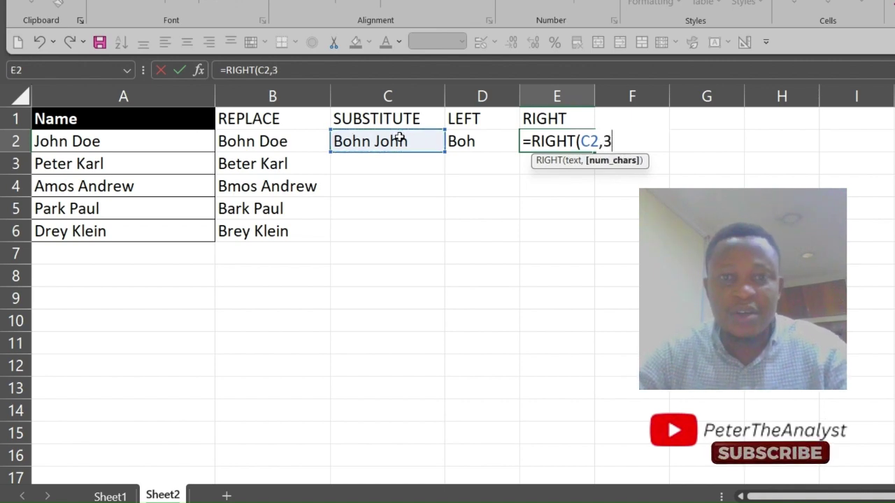
{"action": "key", "text": "Return"}
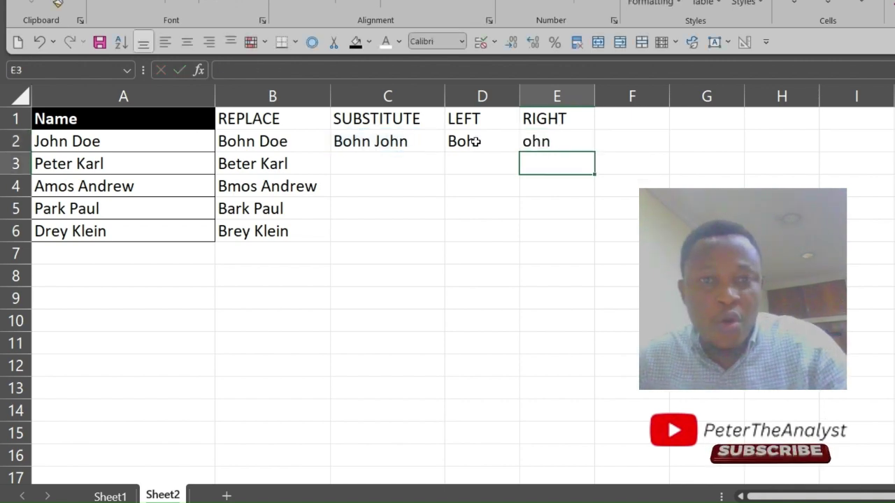
{"action": "left_click", "coordinate": [562, 144]}
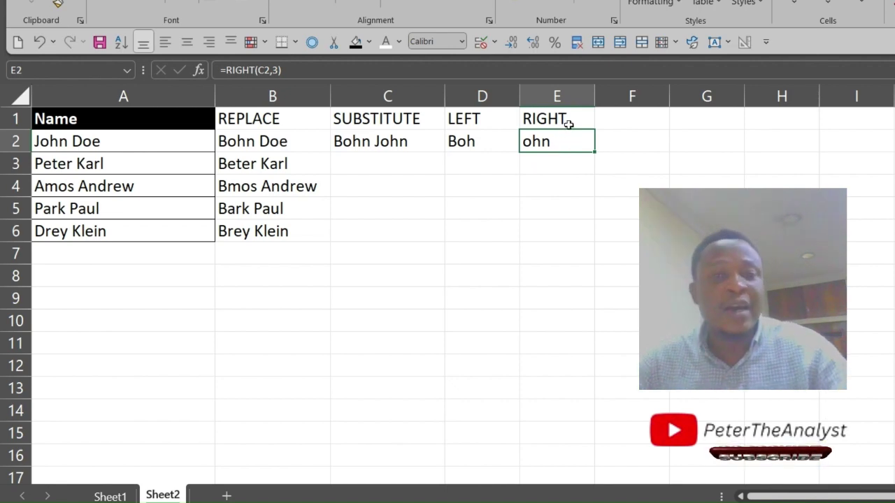
Add the column header MID in cell F1, after the RIGHT column
{"action": "left_click", "coordinate": [608, 120]}
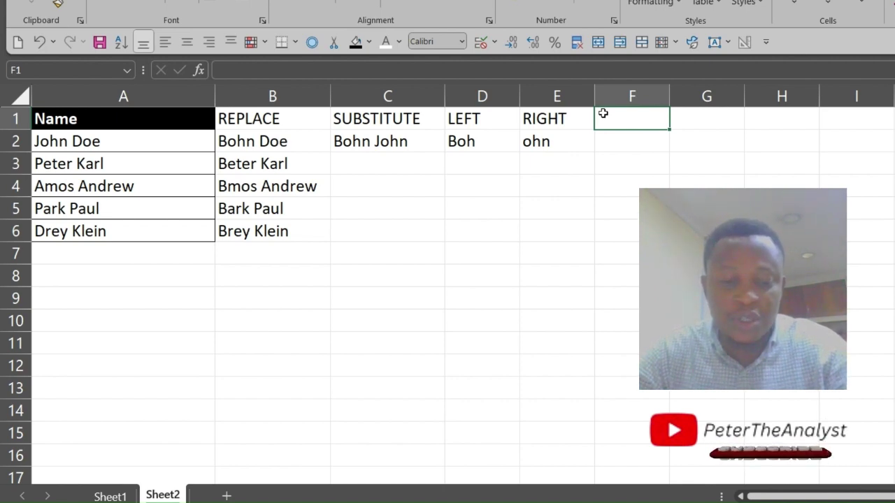
{"action": "type", "text": "mid"}
{"action": "key", "text": "BackSpace"}
{"action": "key", "text": "BackSpace"}
{"action": "key", "text": "BackSpace"}
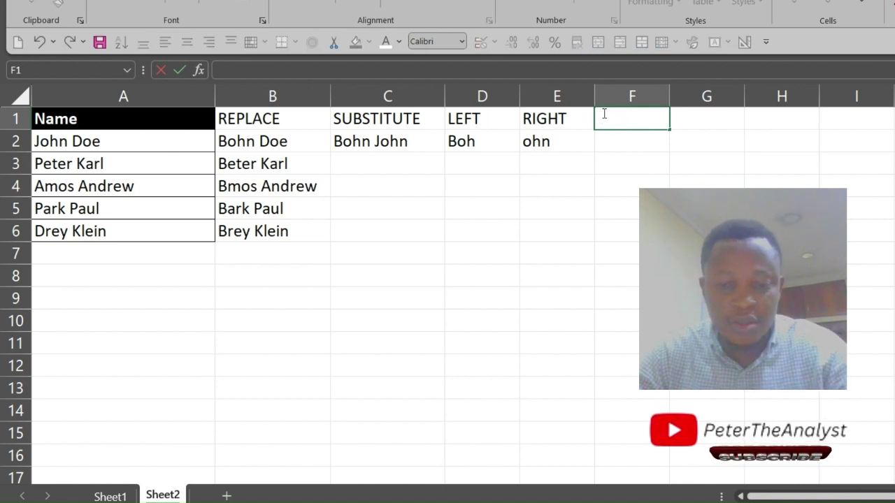
{"action": "type", "text": "MID"}
{"action": "key", "text": "Return"}
In cell F2, extract 4 characters of C2 starting at the first with =MID(C2,1,4), and select the formula cell
{"action": "type", "text": "="}
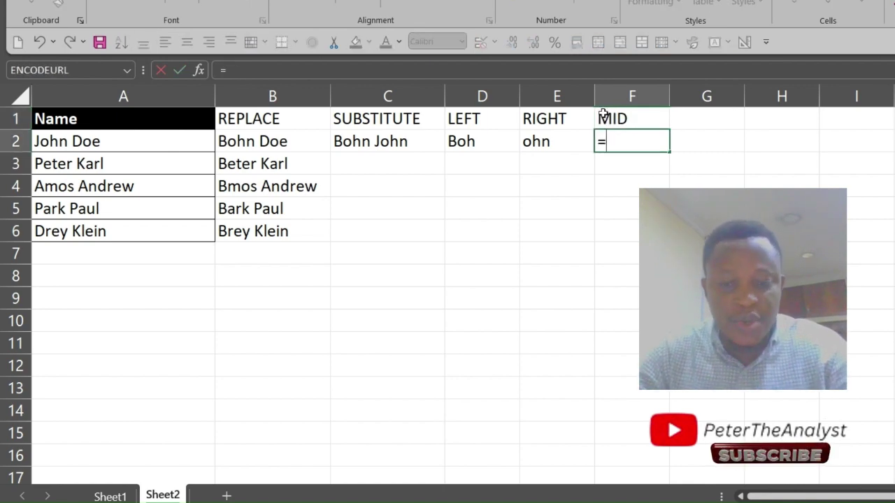
{"action": "type", "text": "mid"}
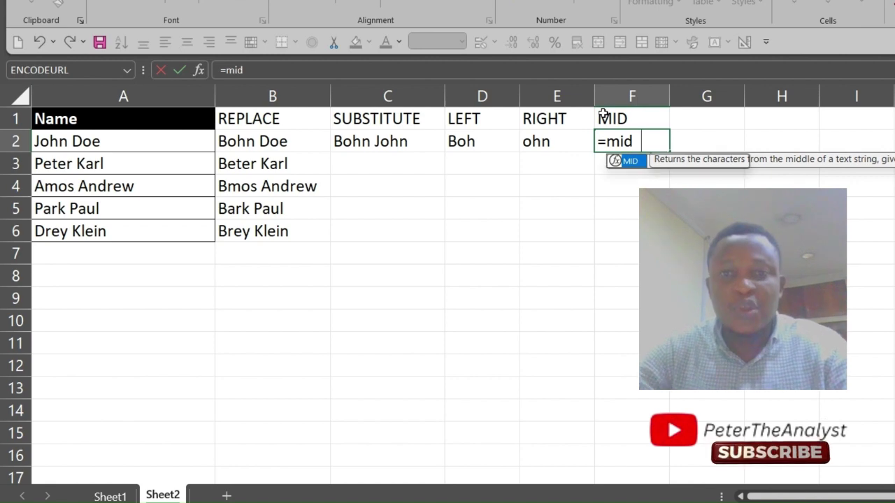
{"action": "key", "text": "Tab"}
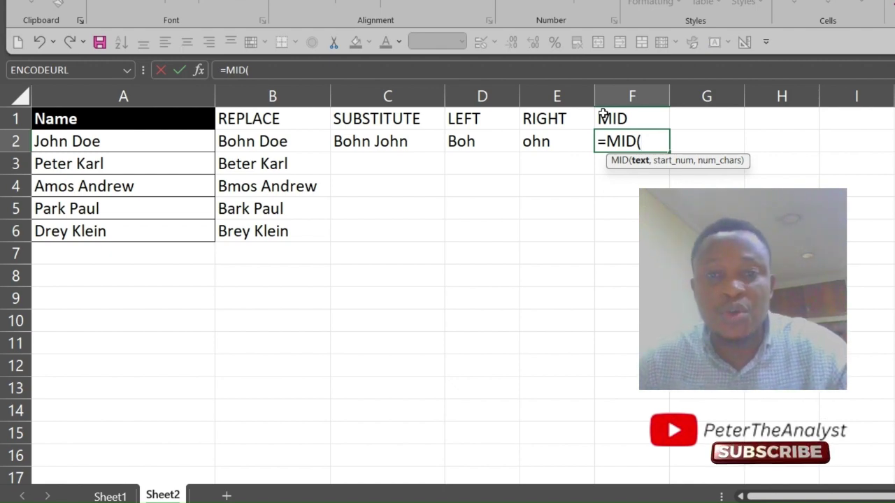
{"action": "left_click", "coordinate": [392, 140]}
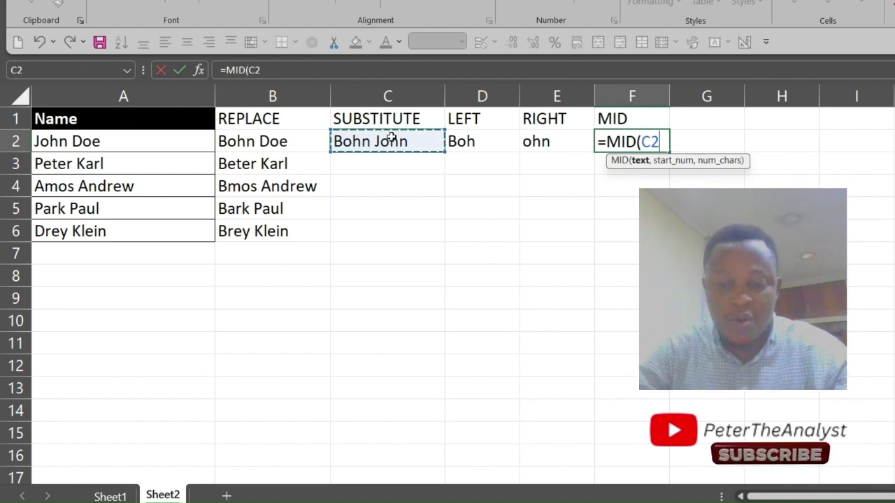
{"action": "type", "text": ",1"}
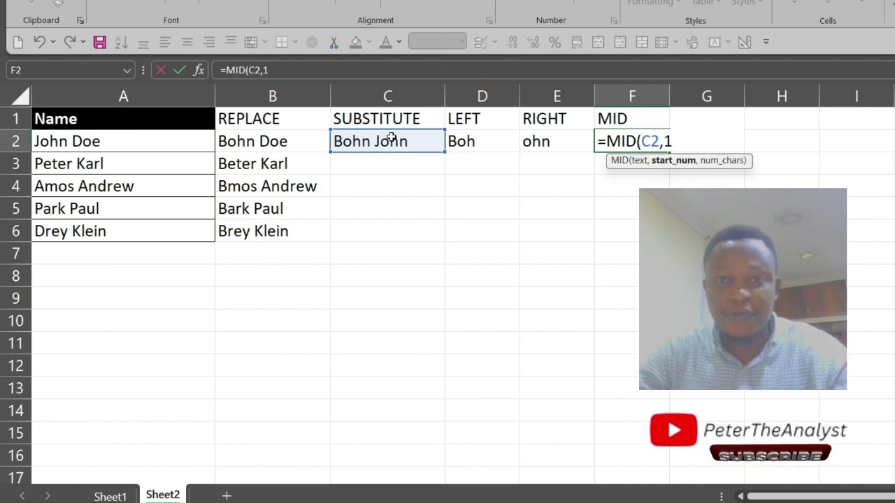
{"action": "type", "text": ",4"}
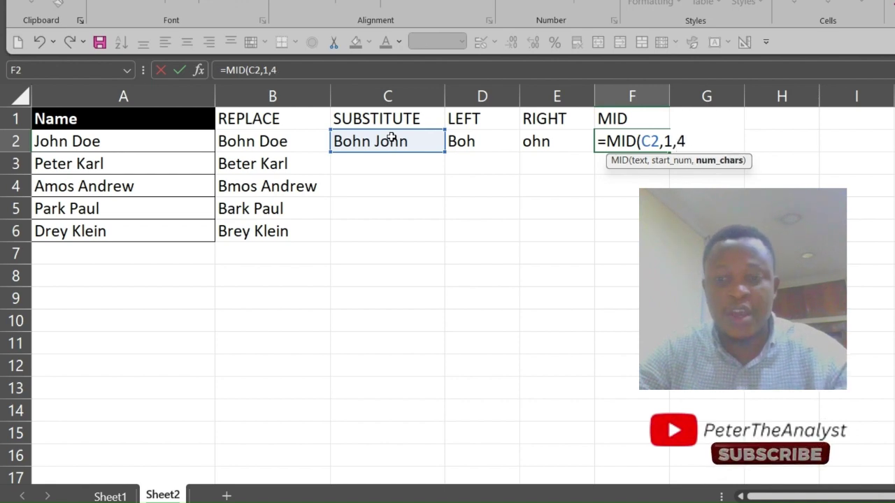
{"action": "key", "text": "Return"}
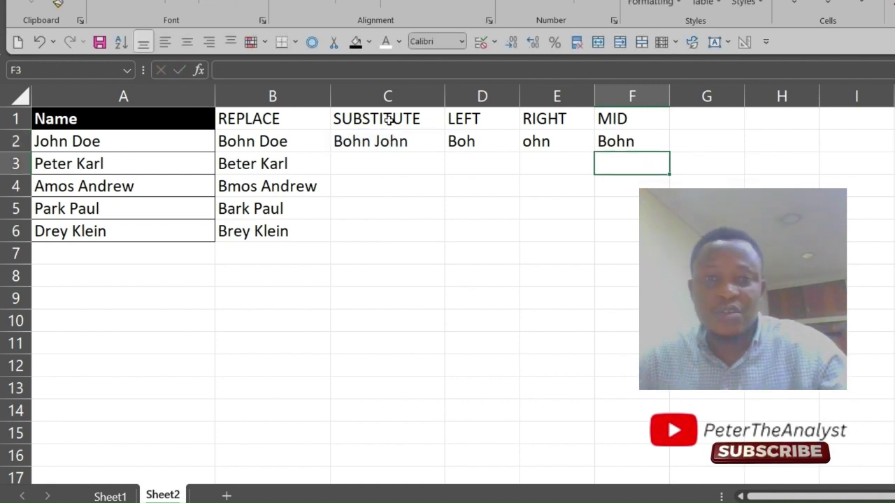
{"action": "left_click", "coordinate": [632, 142]}
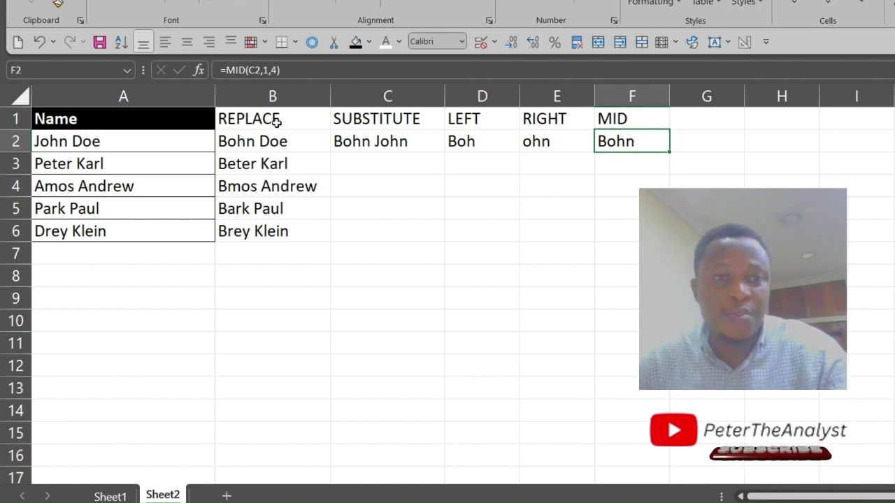
Add the column header UPPER in cell G1, after the MID column
{"action": "left_click", "coordinate": [688, 120]}
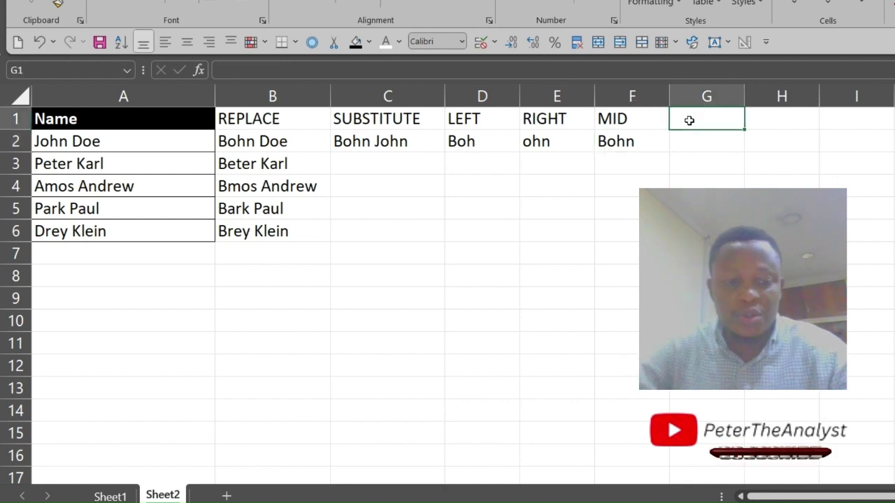
{"action": "type", "text": "u"}
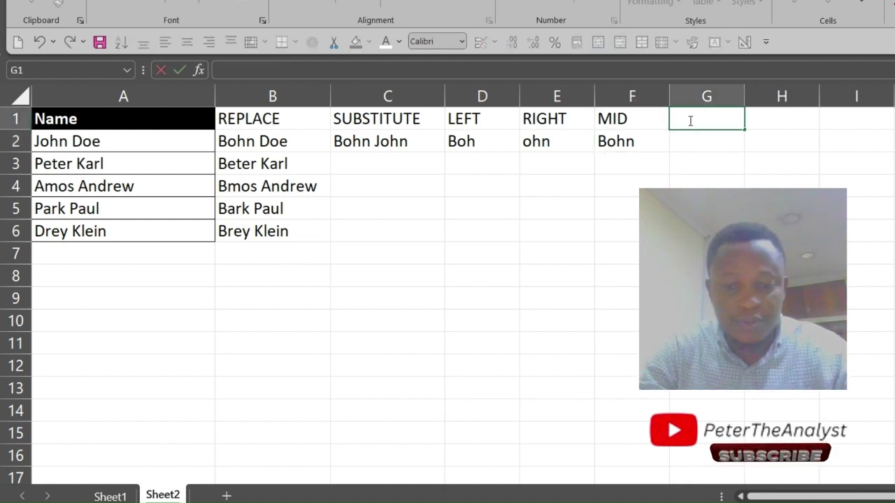
{"action": "type", "text": "UPPER"}
{"action": "key", "text": "Return"}
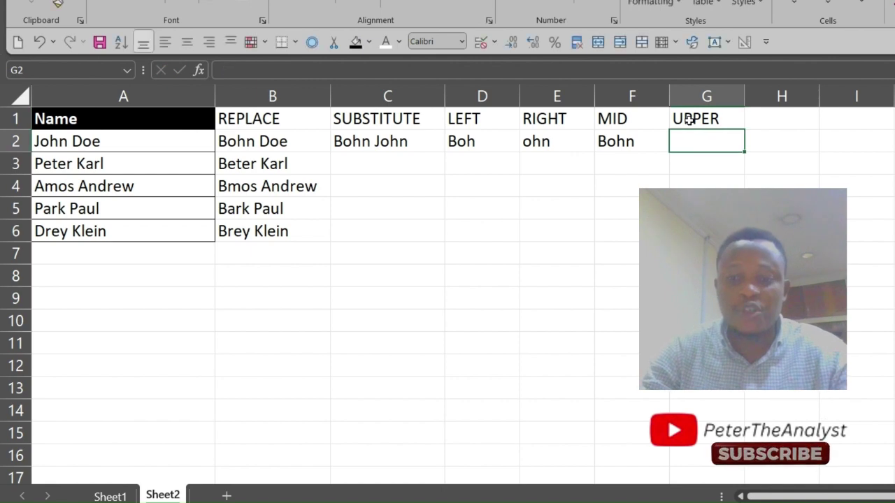
In cell G2, convert the text of C2 to uppercase with the UPPER function, and widen column G to fit it
{"action": "type", "text": "="}
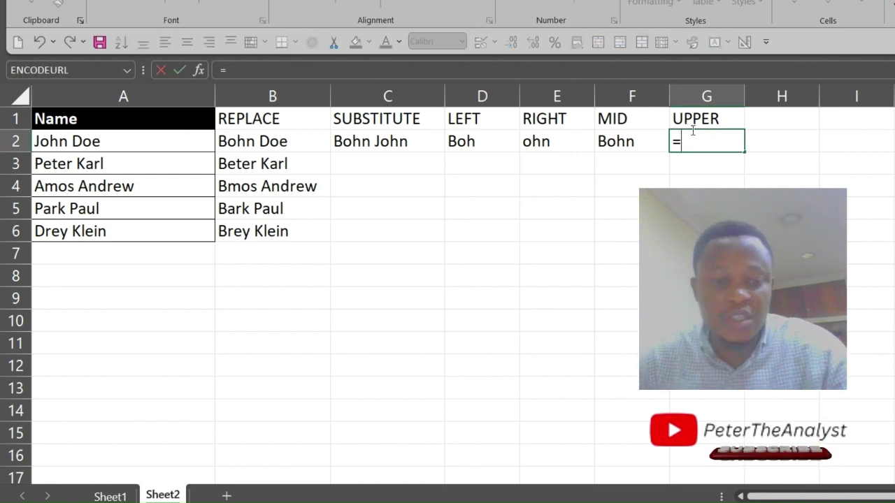
{"action": "type", "text": "upper"}
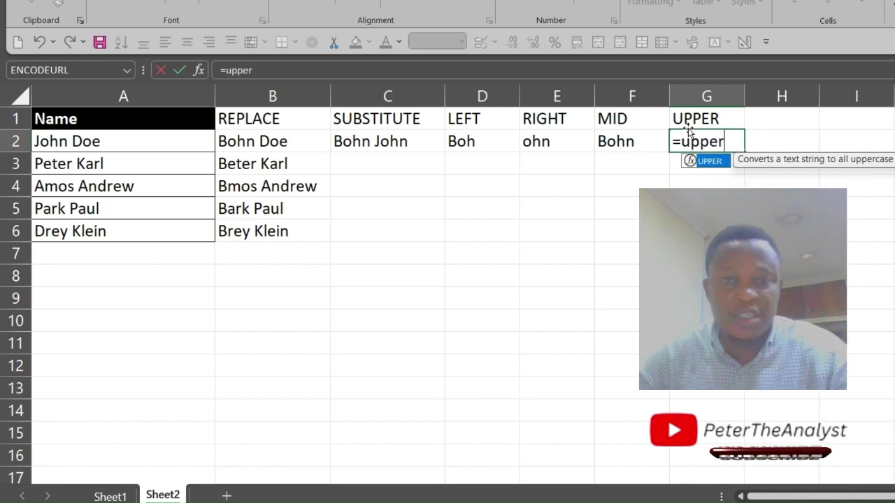
{"action": "key", "text": "Tab"}
{"action": "left_click", "coordinate": [343, 138]}
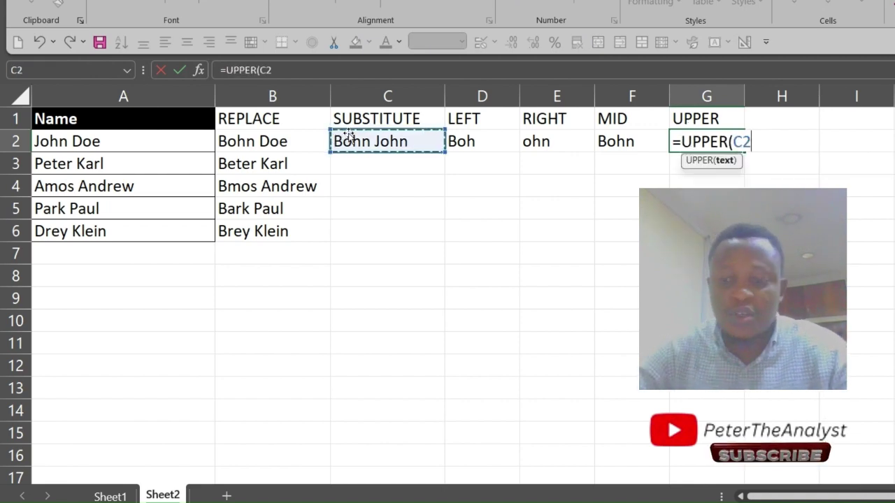
{"action": "key", "text": "Return"}
{"action": "left_click_drag", "start_coordinate": [745, 95], "coordinate": [762, 107]}
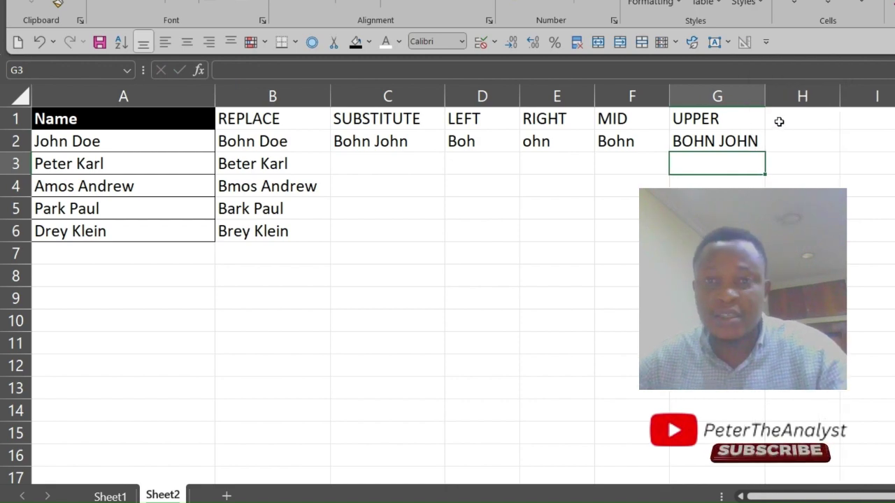
Add the column header LOWER in cell H1, after the UPPER column
{"action": "left_click", "coordinate": [774, 118]}
{"action": "type", "text": "LOWER"}
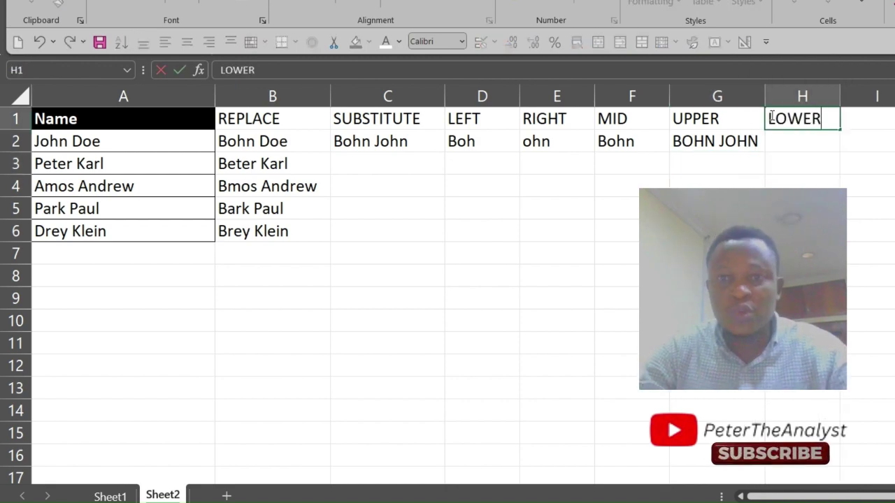
{"action": "key", "text": "Return"}
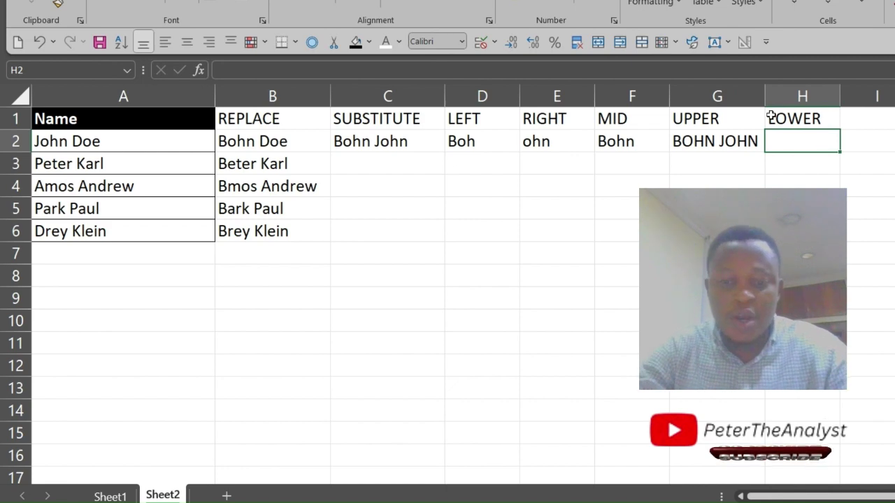
In cell H2, convert the text of C2 to lowercase with the LOWER function, and widen column H to fit it
{"action": "type", "text": "=lowe"}
{"action": "key", "text": "Tab"}
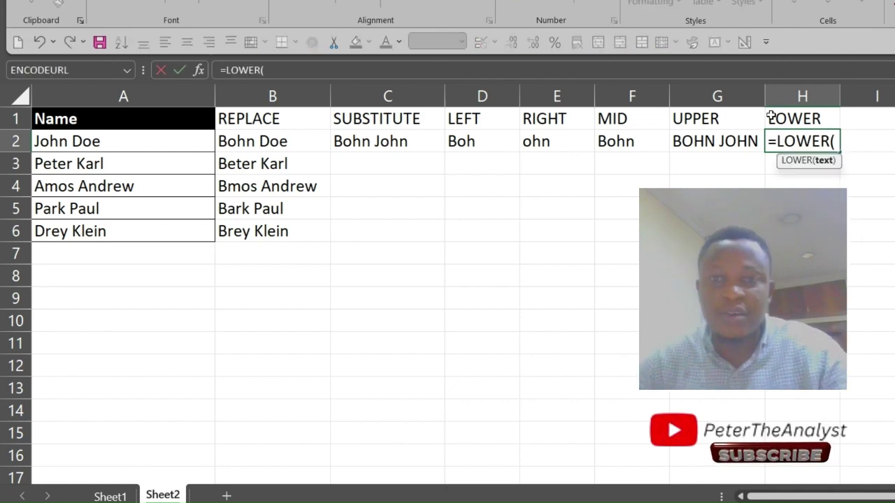
{"action": "left_click", "coordinate": [384, 142]}
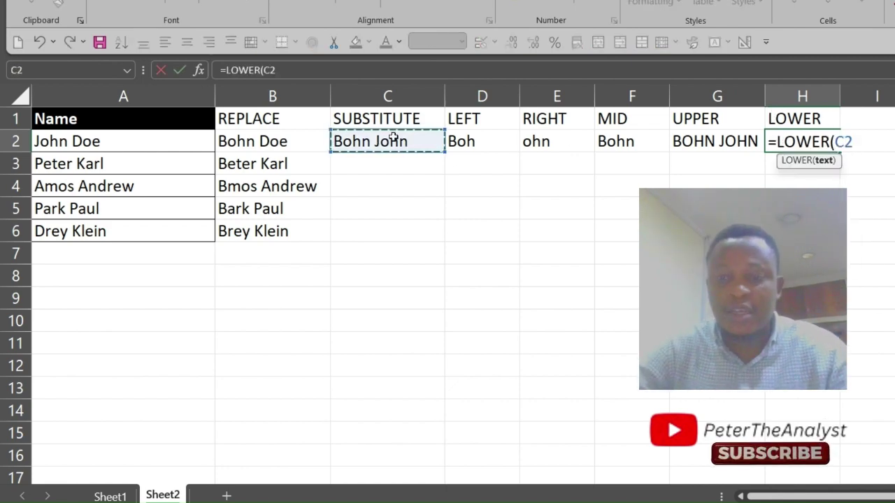
{"action": "key", "text": "Return"}
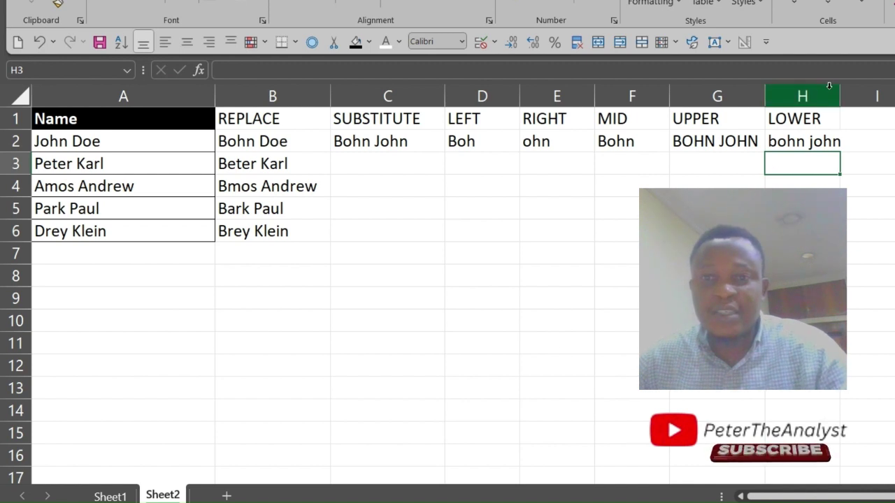
{"action": "left_click_drag", "start_coordinate": [840, 95], "coordinate": [862, 96]}
{"action": "left_click", "coordinate": [878, 118]}
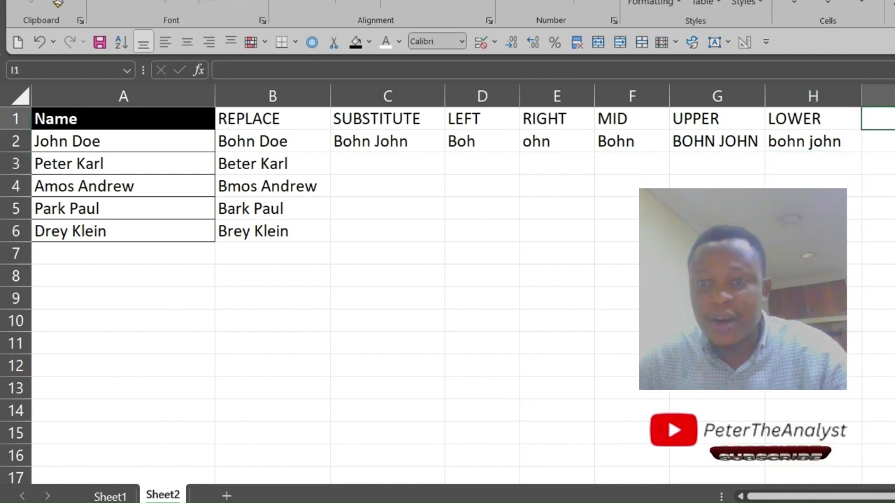
{"action": "scroll", "coordinate": [462, 293], "scroll_direction": "right", "scroll_amount": 2}
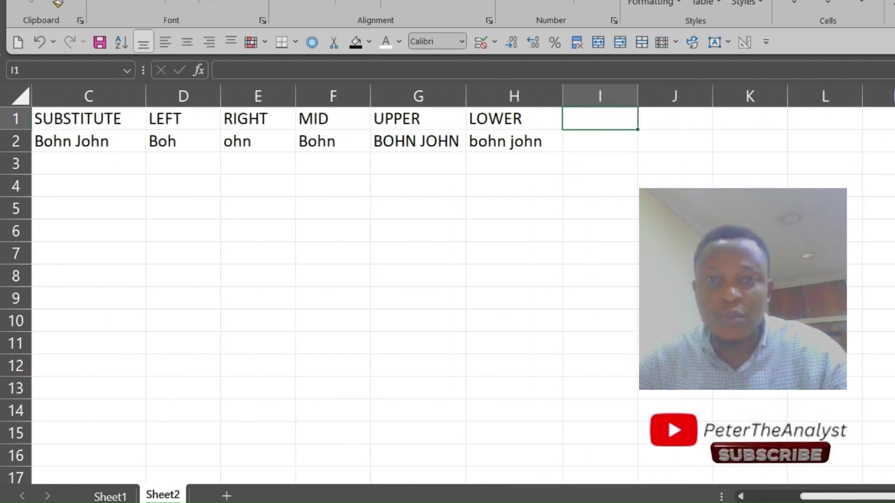
{"action": "type", "text": "="}
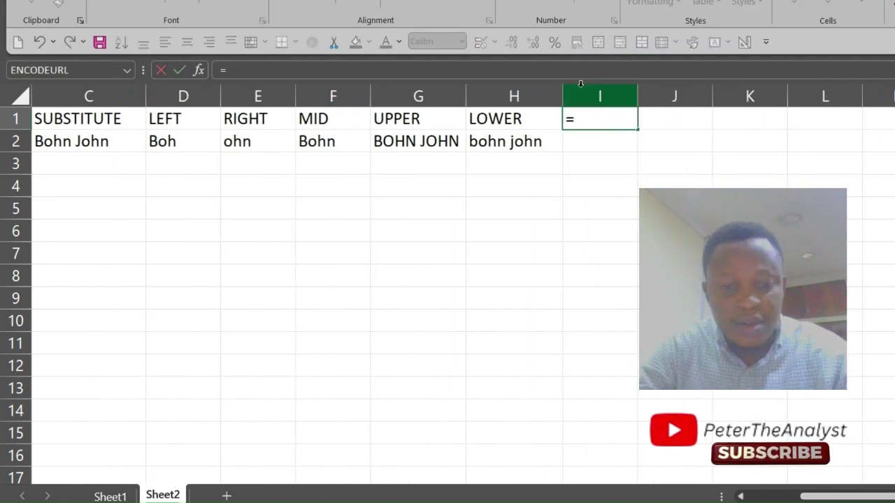
{"action": "type", "text": "PROPER"}
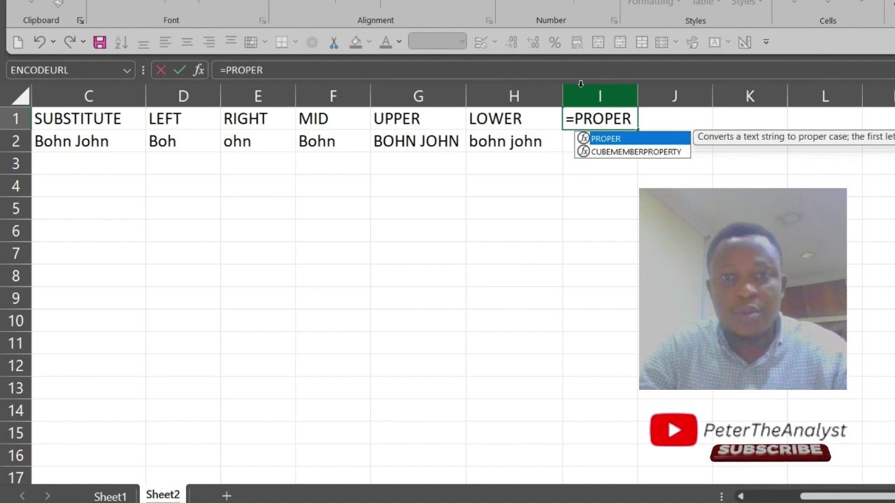
{"action": "type", "text": "("}
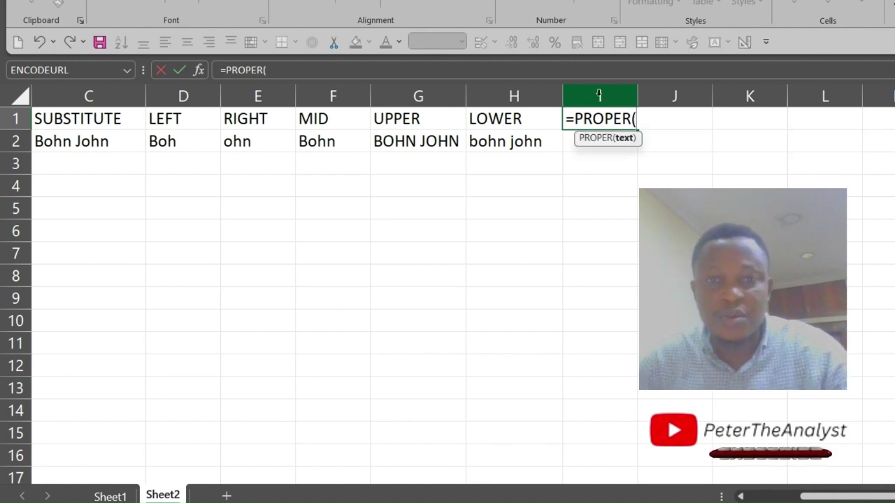
{"action": "key", "text": "BackSpace"}
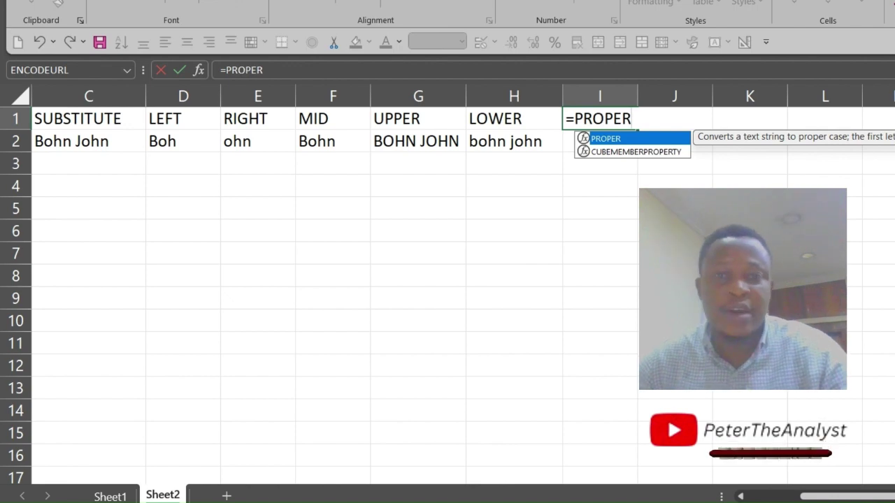
{"action": "type", "text": "("}
{"action": "left_click", "coordinate": [513, 135]}
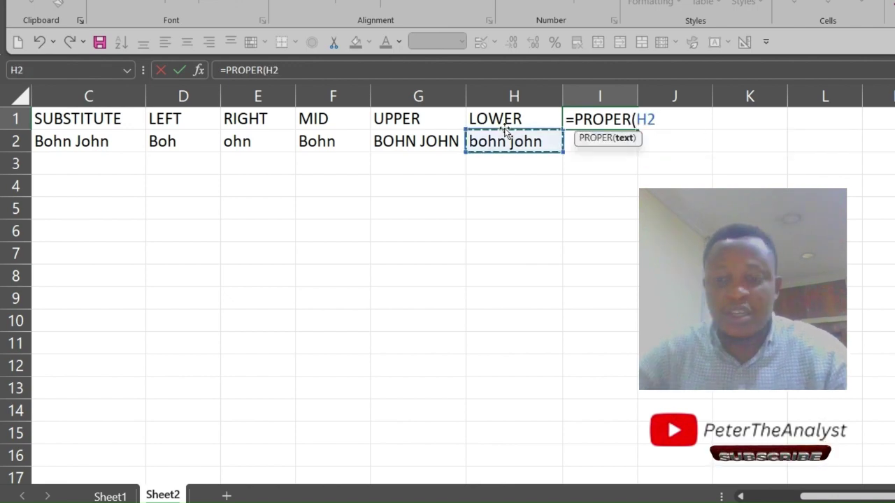
{"action": "key", "text": "BackSpace"}
{"action": "key", "text": "BackSpace"}
{"action": "key", "text": "BackSpace"}
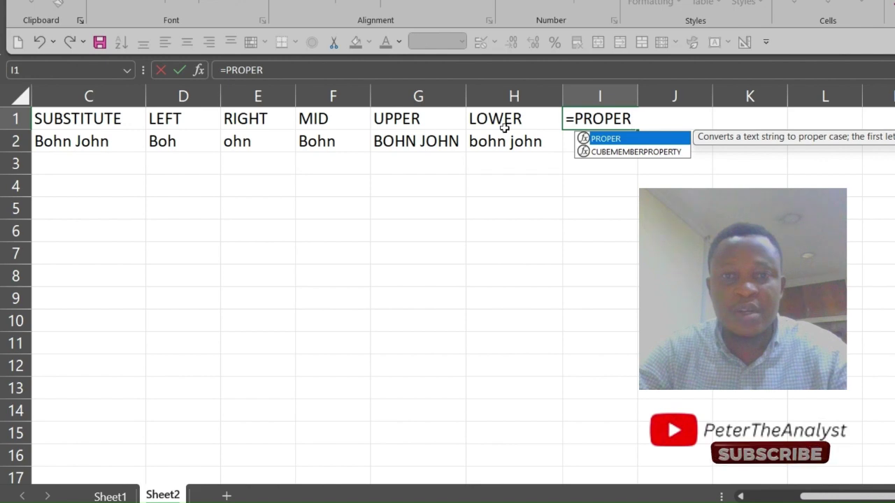
{"action": "key", "text": "BackSpace"}
{"action": "key", "text": "BackSpace"}
{"action": "key", "text": "BackSpace"}
{"action": "key", "text": "BackSpace"}
{"action": "key", "text": "BackSpace"}
{"action": "key", "text": "BackSpace"}
{"action": "key", "text": "BackSpace"}
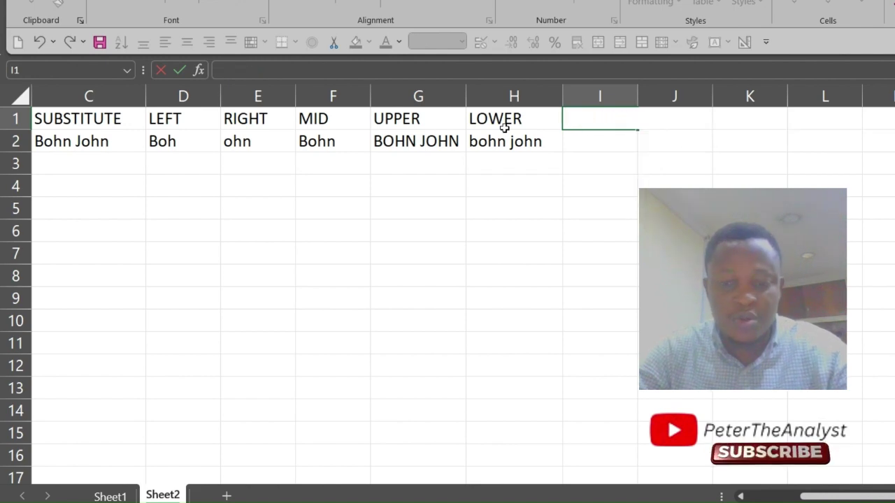
Add the column header PROPER in cell I1, after the LOWER column
{"action": "type", "text": "PROPER"}
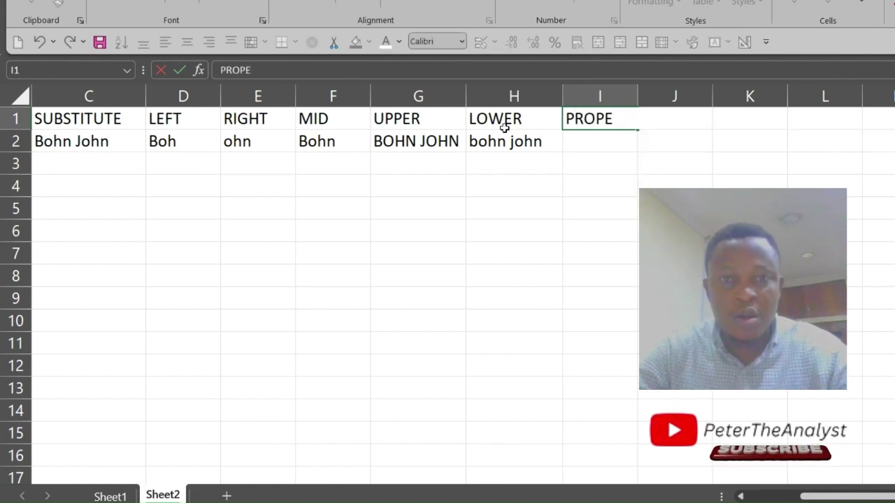
{"action": "key", "text": "Return"}
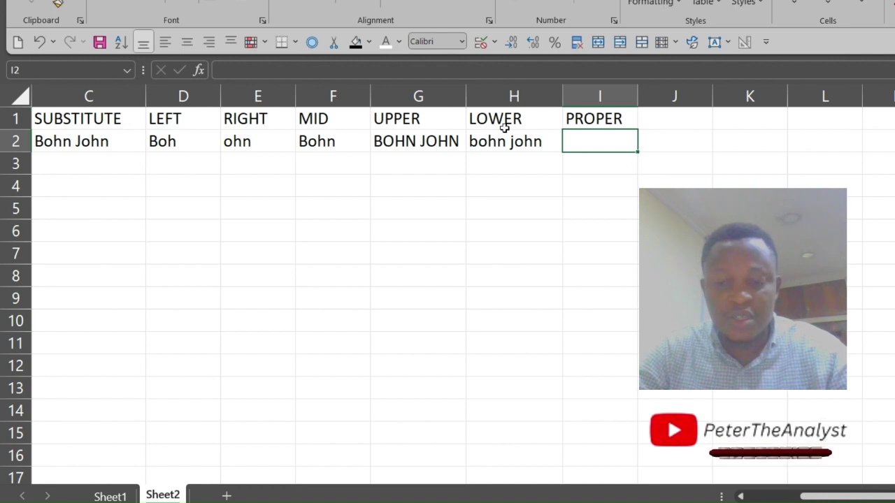
In cell I2, convert the text of H2 to proper case with the PROPER function, and widen column I to fit it
{"action": "type", "text": "=pro"}
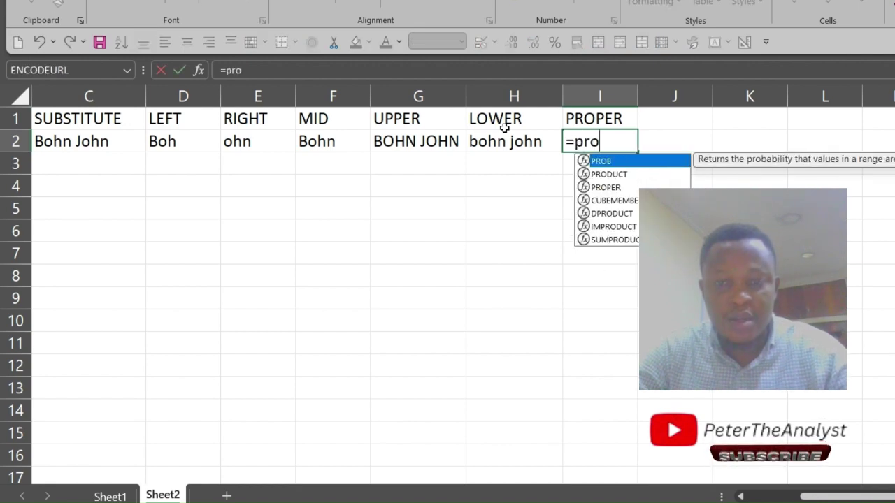
{"action": "type", "text": "p"}
{"action": "key", "text": "Tab"}
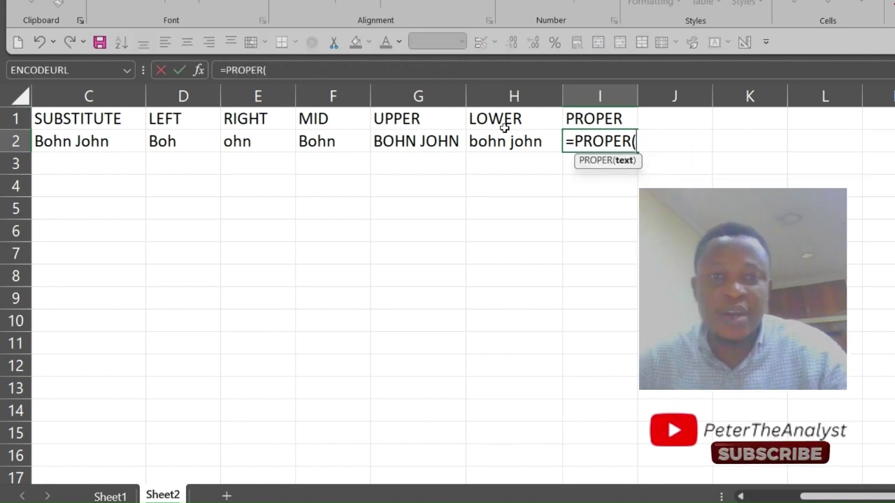
{"action": "left_click", "coordinate": [533, 141]}
{"action": "key", "text": "Return"}
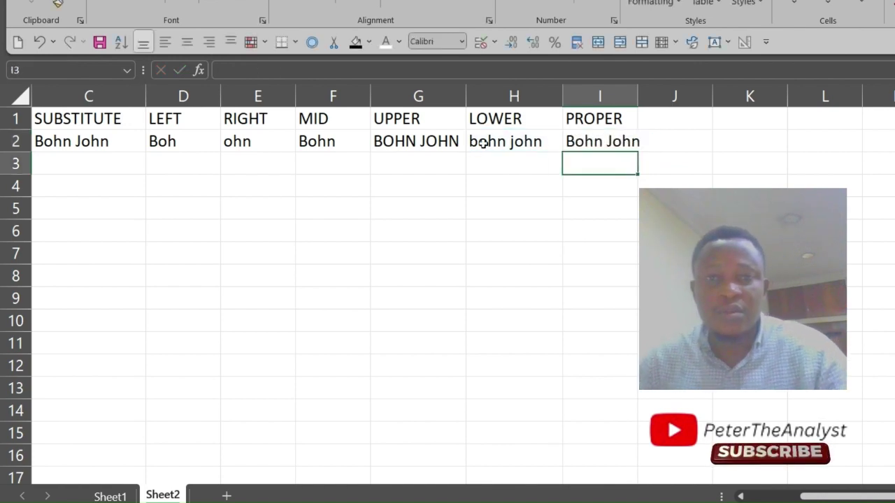
{"action": "left_click_drag", "start_coordinate": [637, 95], "coordinate": [648, 96]}
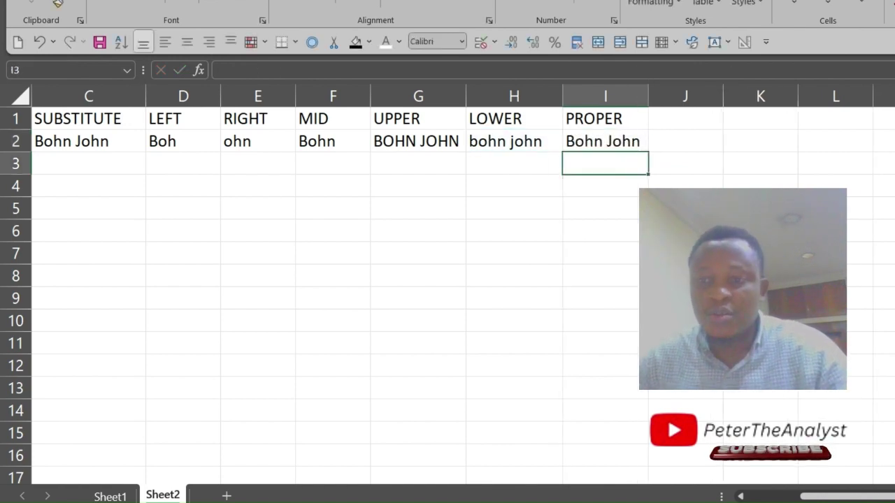
Add the column header NOW in cell J1, after the PROPER column
{"action": "scroll", "coordinate": [447, 280], "scroll_direction": "right", "scroll_amount": 5}
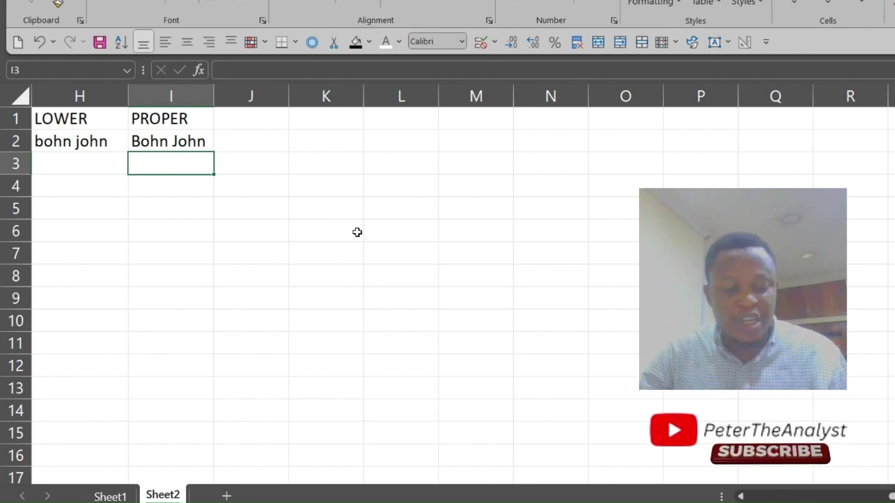
{"action": "left_click", "coordinate": [239, 127]}
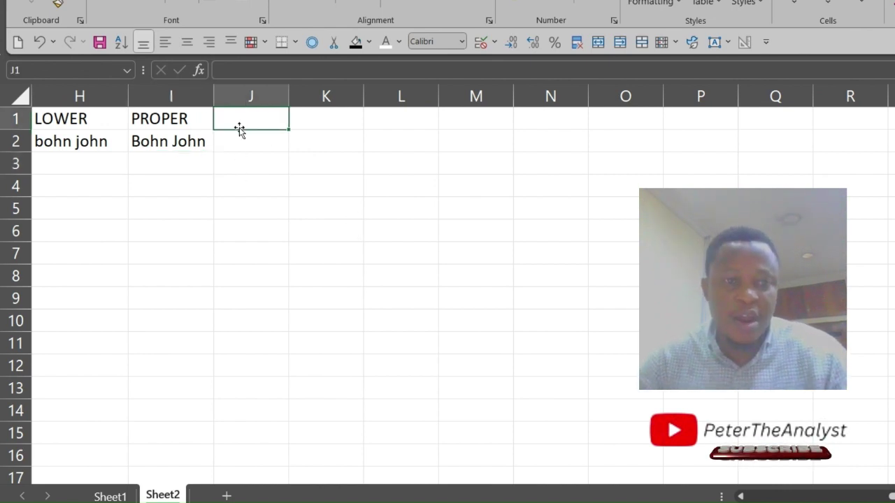
{"action": "type", "text": "NOW"}
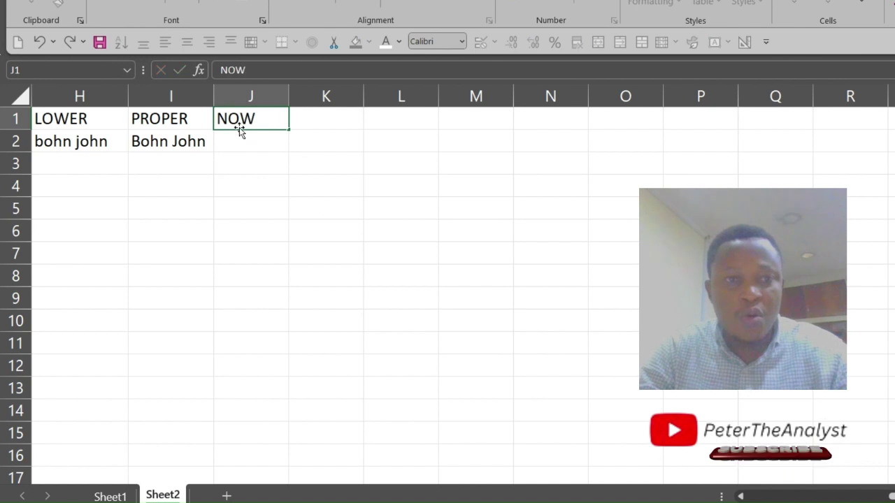
{"action": "key", "text": "Return"}
In cell J2, return the current date and time with the NOW function, and check the cell's formula
{"action": "type", "text": "=Now"}
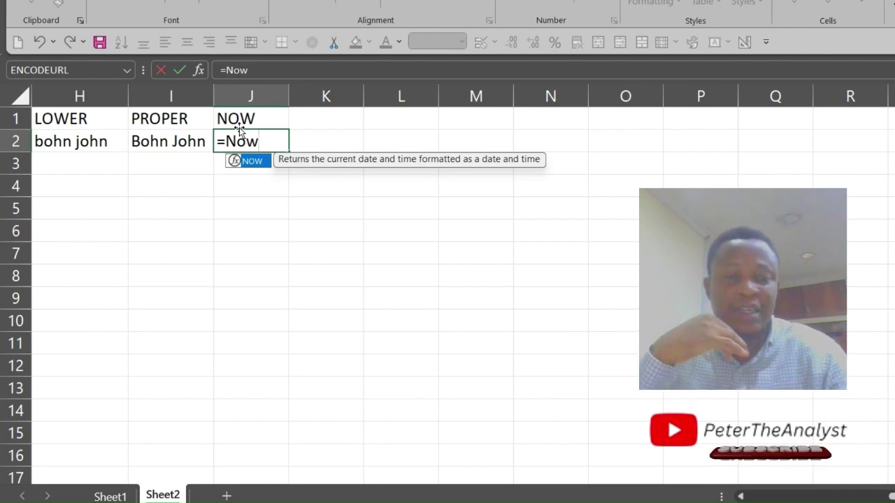
{"action": "key", "text": "Tab"}
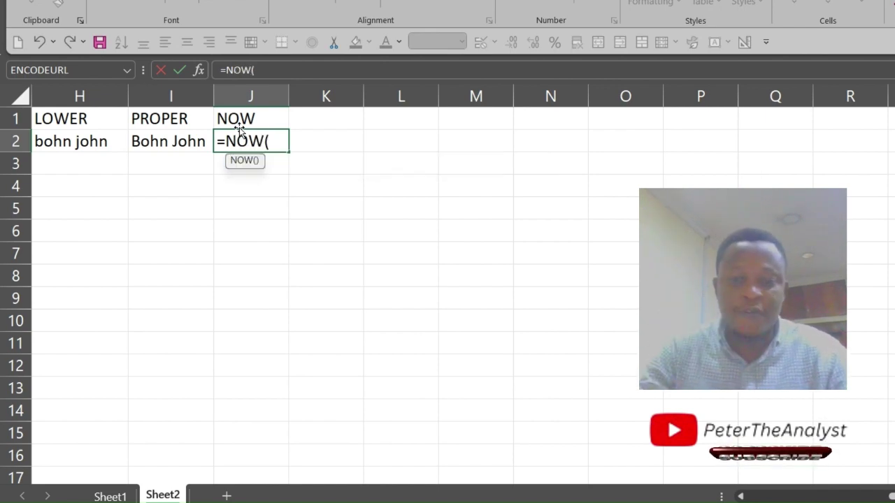
{"action": "key", "text": "Return"}
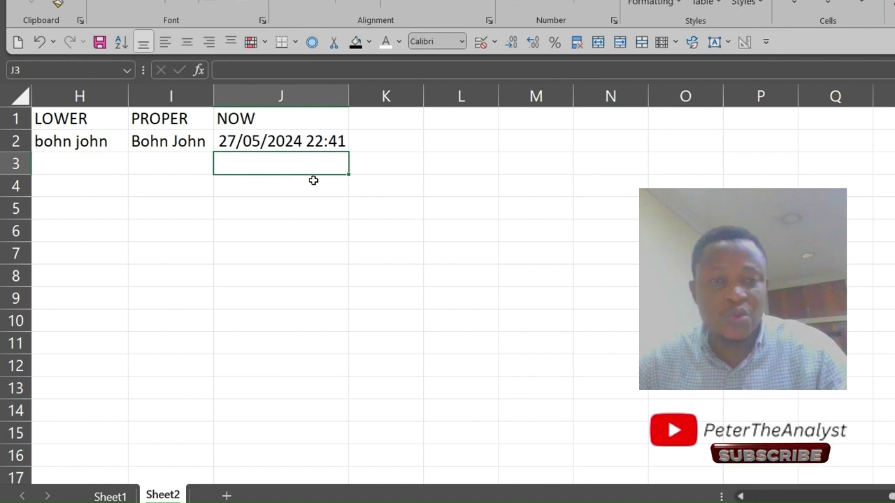
{"action": "left_click", "coordinate": [292, 141]}
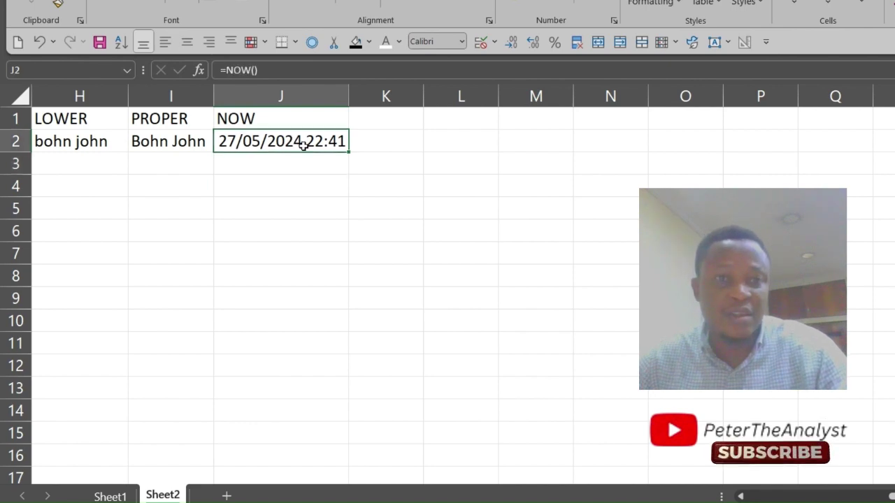
In cell J3, extract the seconds of the current time with the formula =SECOND(NOW())
{"action": "left_click", "coordinate": [296, 163]}
{"action": "type", "text": "="}
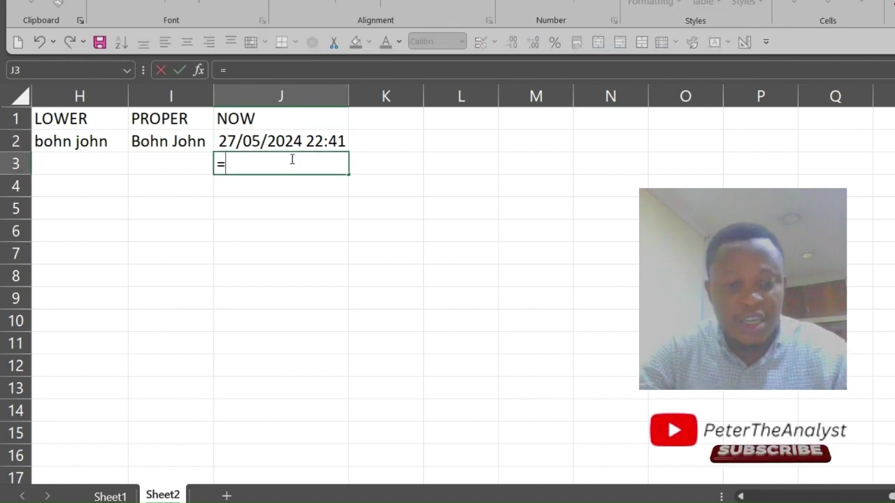
{"action": "type", "text": "second"}
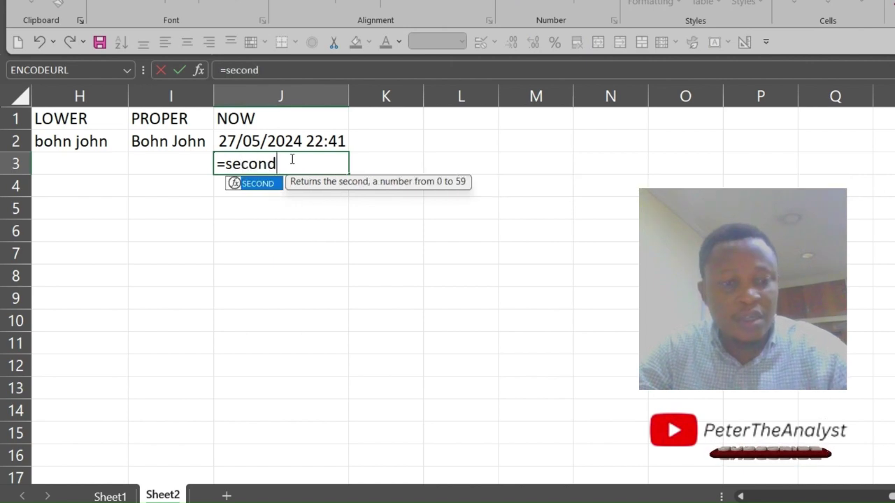
{"action": "key", "text": "Tab"}
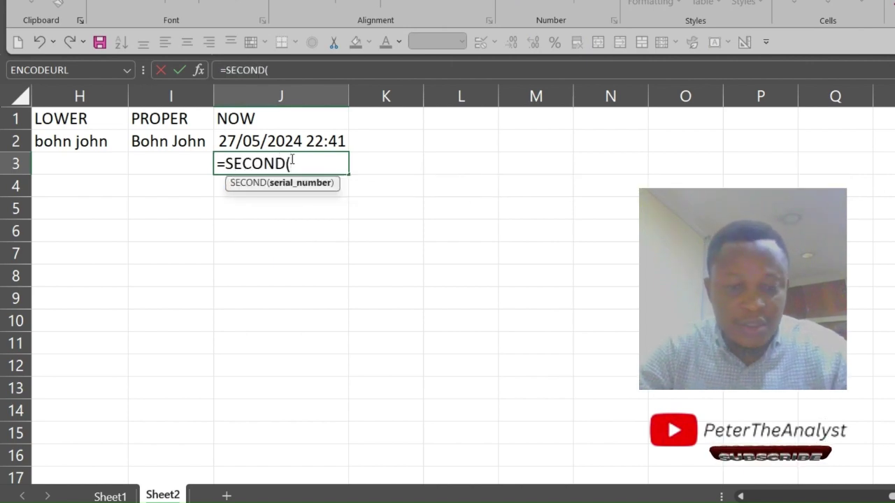
{"action": "type", "text": "now"}
{"action": "key", "text": "Tab"}
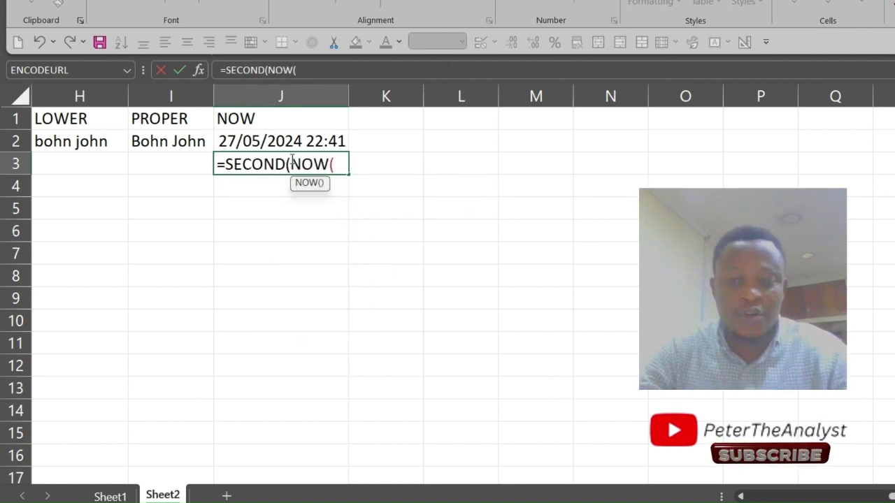
{"action": "type", "text": "))"}
{"action": "key", "text": "Return"}
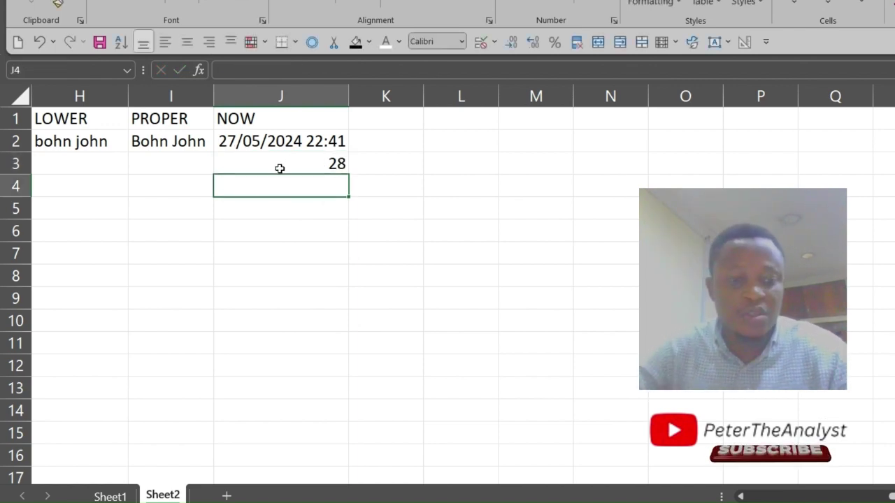
In cell J4, extract the minute of the current time with the formula =MINUTE(NOW())
{"action": "type", "text": "=minut"}
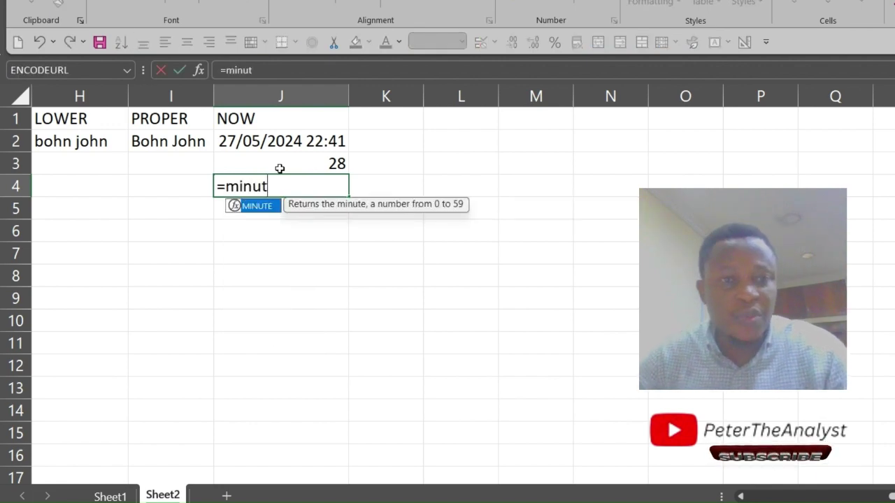
{"action": "key", "text": "Tab"}
{"action": "type", "text": "n"}
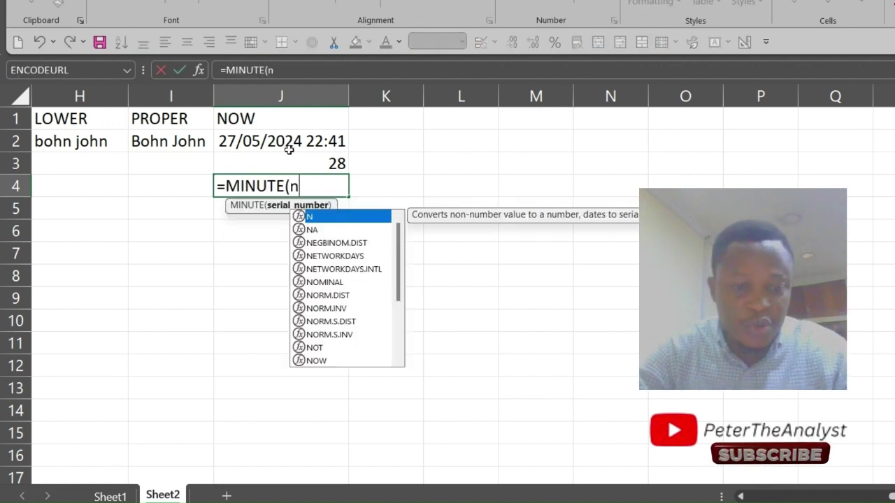
{"action": "type", "text": "ow())"}
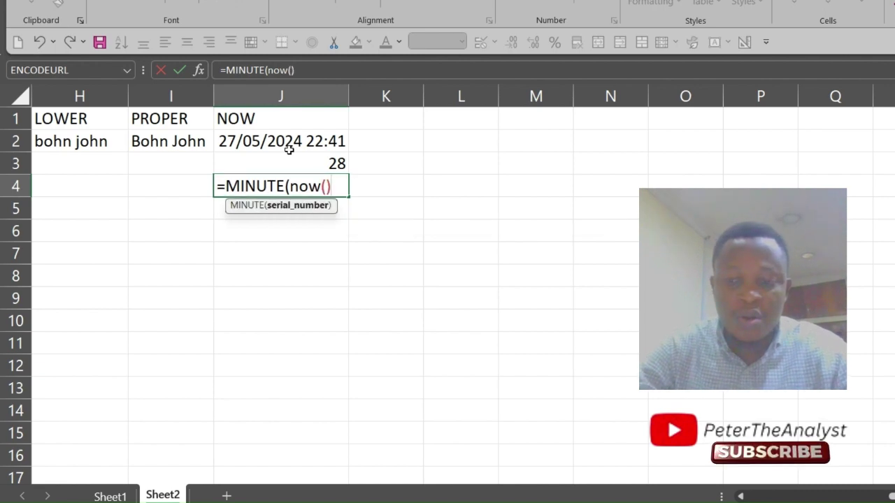
{"action": "key", "text": "Return"}
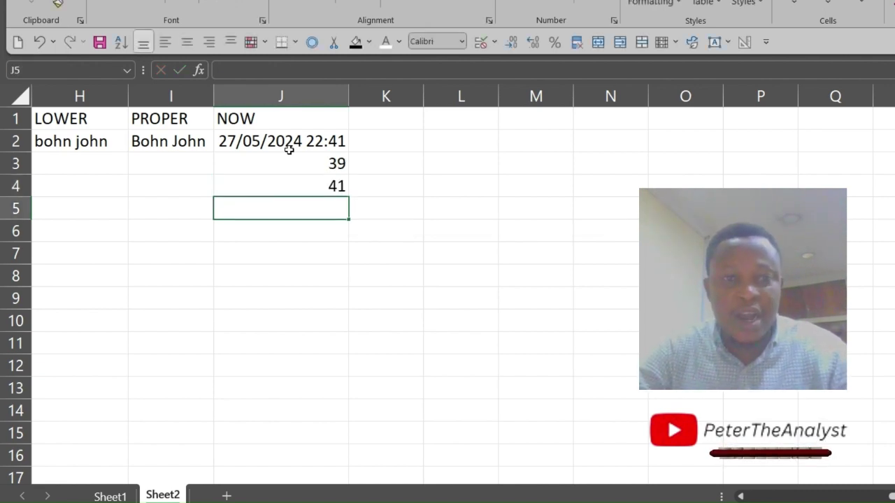
In cell J5, extract the hour of the current time with the formula =HOUR(NOW())
{"action": "type", "text": "=hour"}
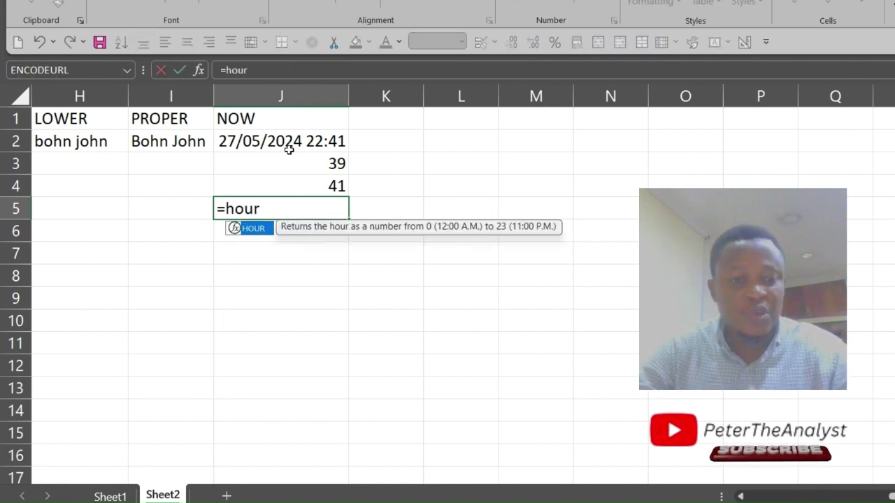
{"action": "key", "text": "Tab"}
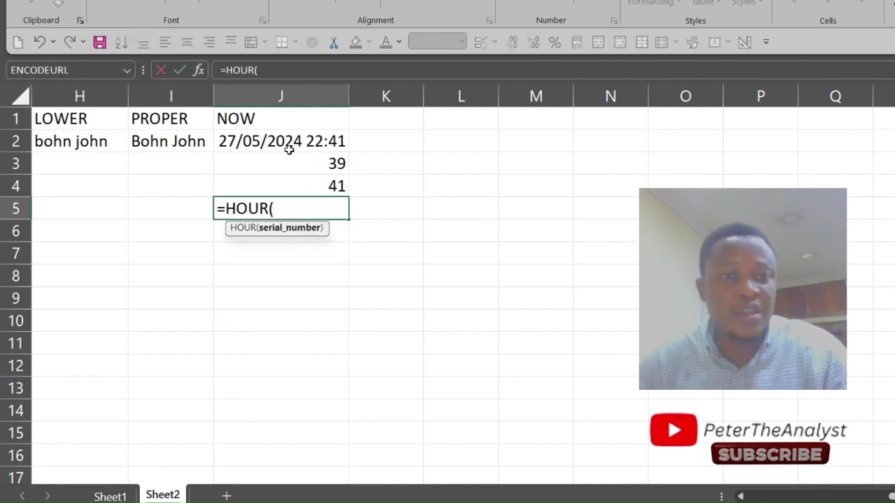
{"action": "type", "text": "ho"}
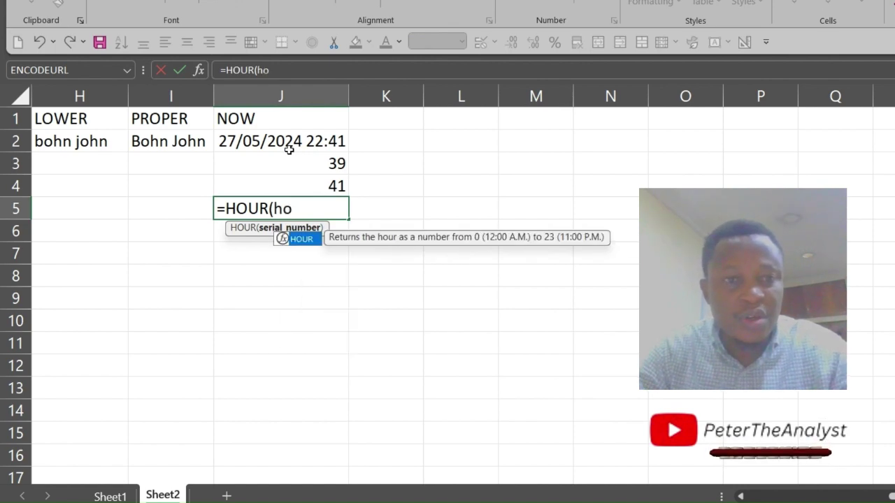
{"action": "key", "text": "BackSpace"}
{"action": "key", "text": "BackSpace"}
{"action": "type", "text": "now"}
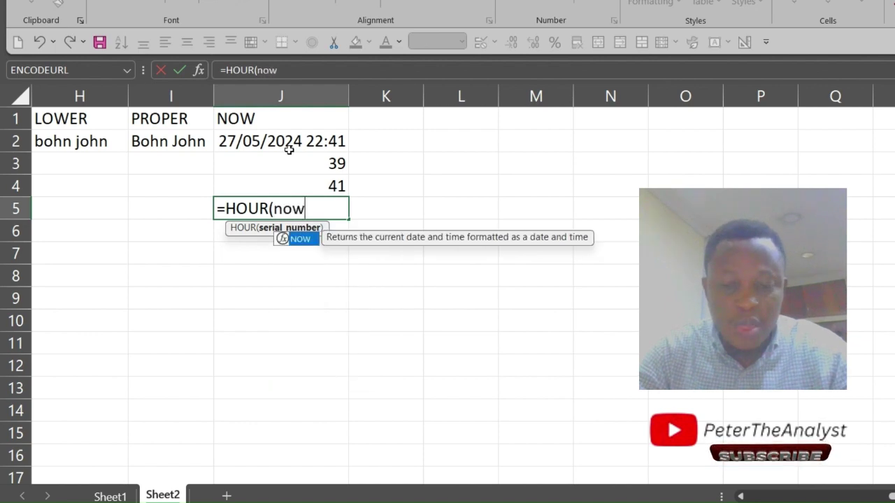
{"action": "type", "text": "())"}
{"action": "key", "text": "Return"}
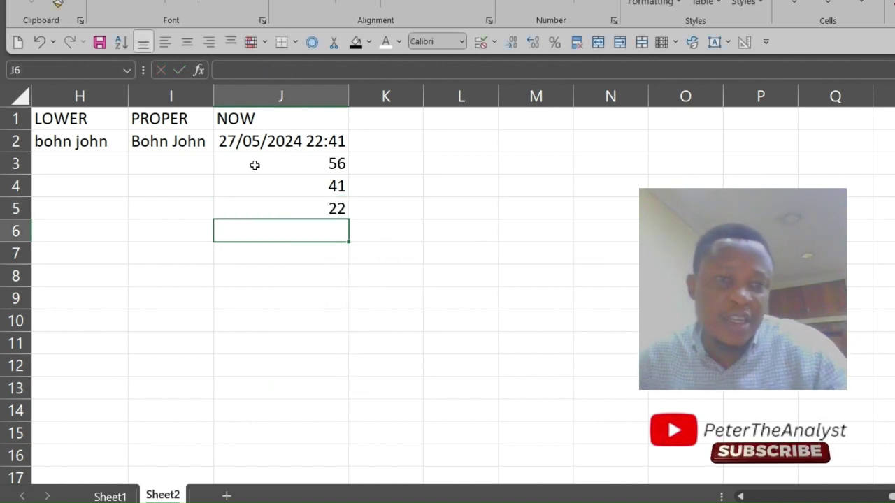
In cell J6, extract the seconds from the date and time in J2 with the formula =SECOND(J2)
{"action": "left_click", "coordinate": [274, 141]}
{"action": "left_click", "coordinate": [260, 228]}
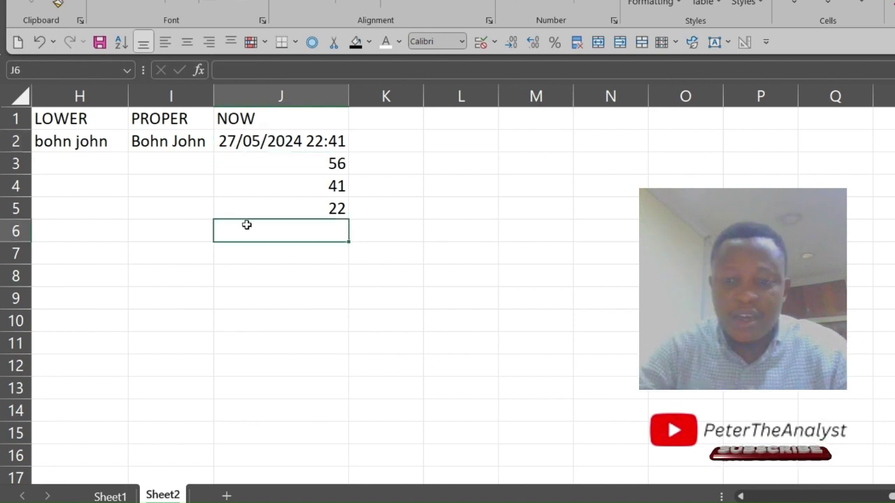
{"action": "type", "text": "="}
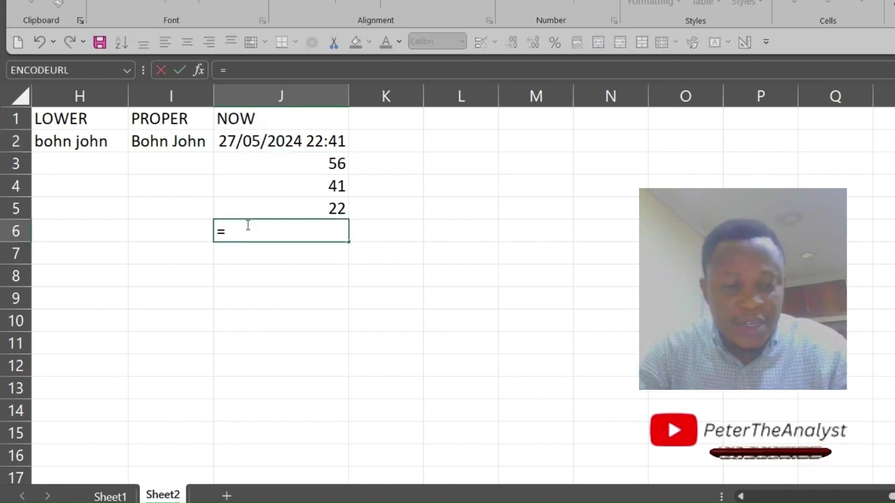
{"action": "type", "text": "sec"}
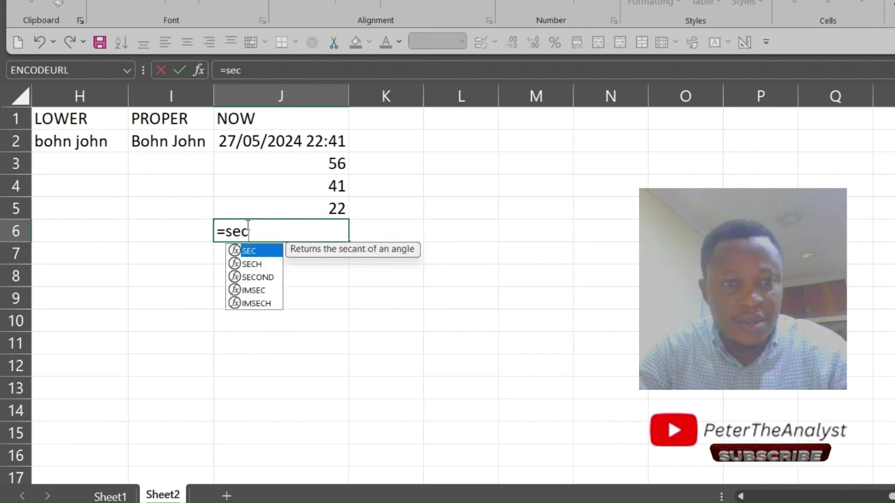
{"action": "key", "text": "Down"}
{"action": "key", "text": "Down"}
{"action": "key", "text": "Tab"}
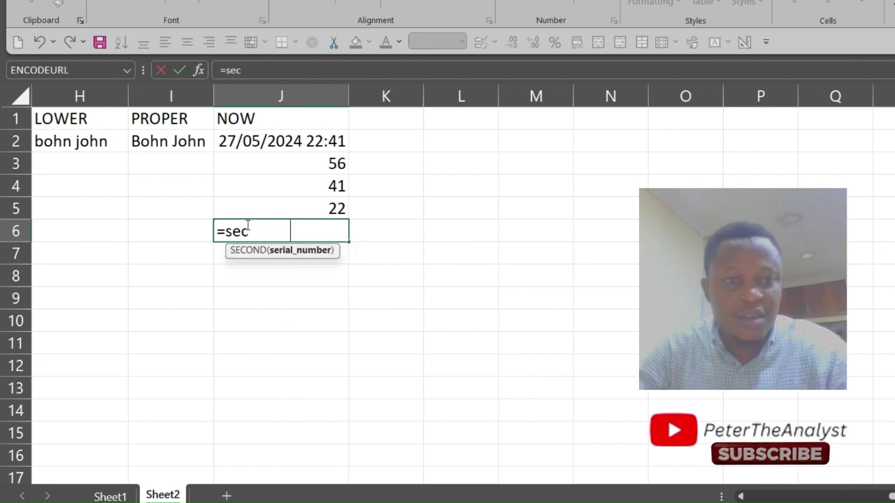
{"action": "left_click", "coordinate": [268, 140]}
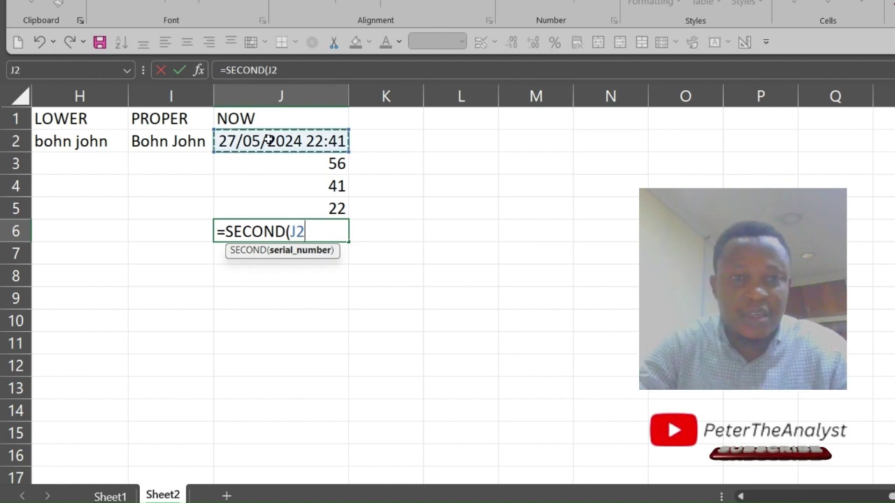
{"action": "type", "text": ")"}
{"action": "key", "text": "Return"}
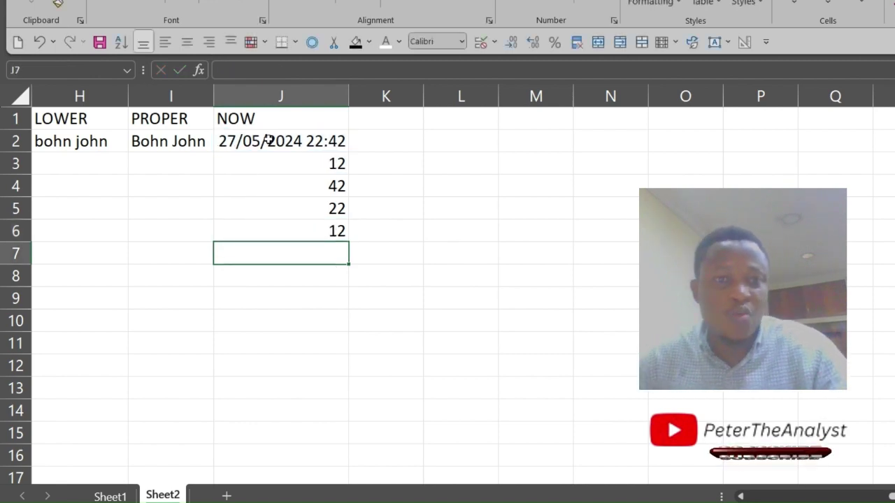
In cell J7, extract the hour from the date and time in J2 with the formula =HOUR(J2)
{"action": "left_click", "coordinate": [306, 222]}
{"action": "left_click", "coordinate": [286, 252]}
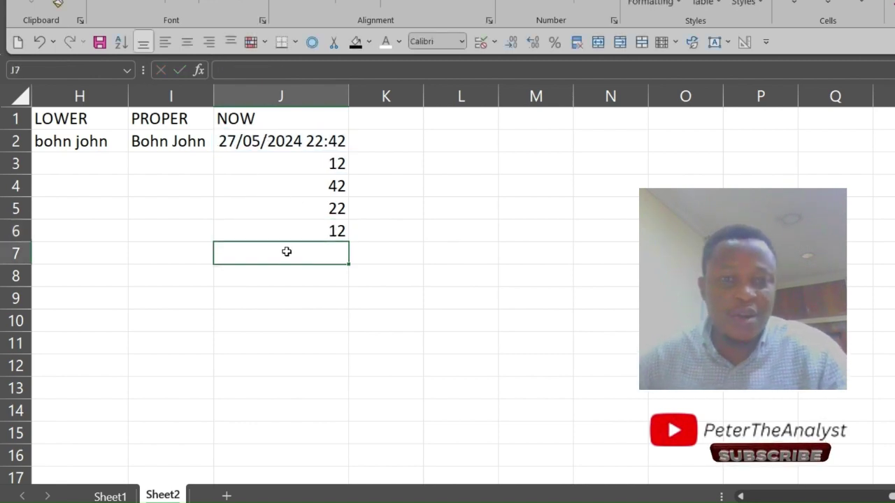
{"action": "type", "text": "="}
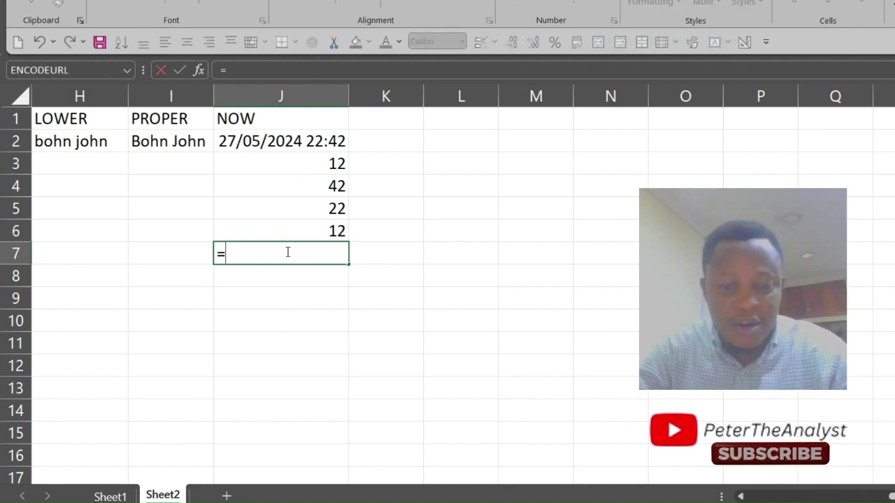
{"action": "type", "text": "hour"}
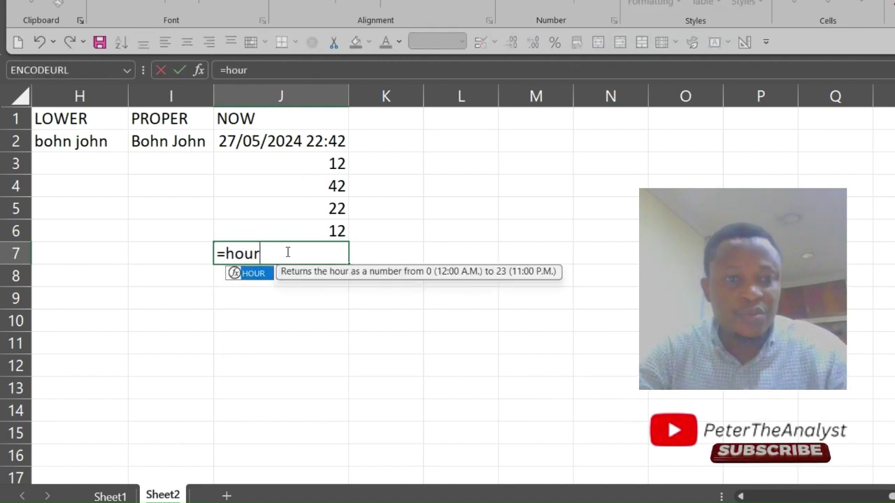
{"action": "key", "text": "Tab"}
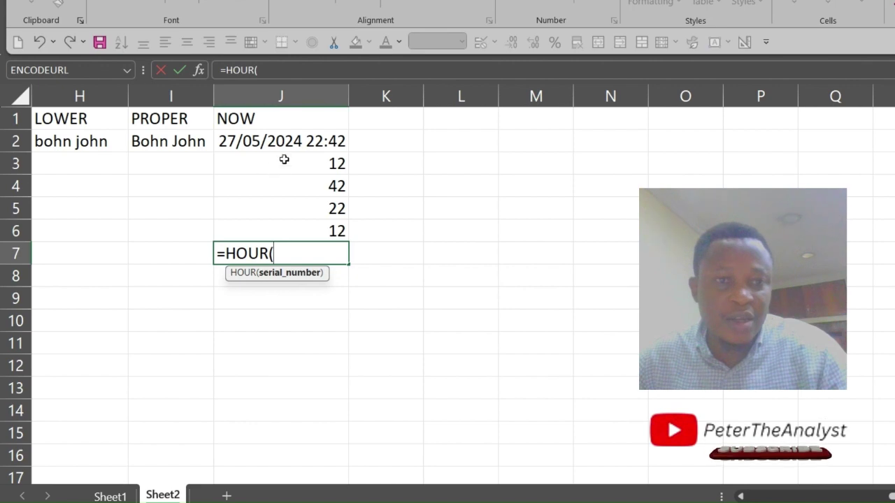
{"action": "left_click", "coordinate": [295, 142]}
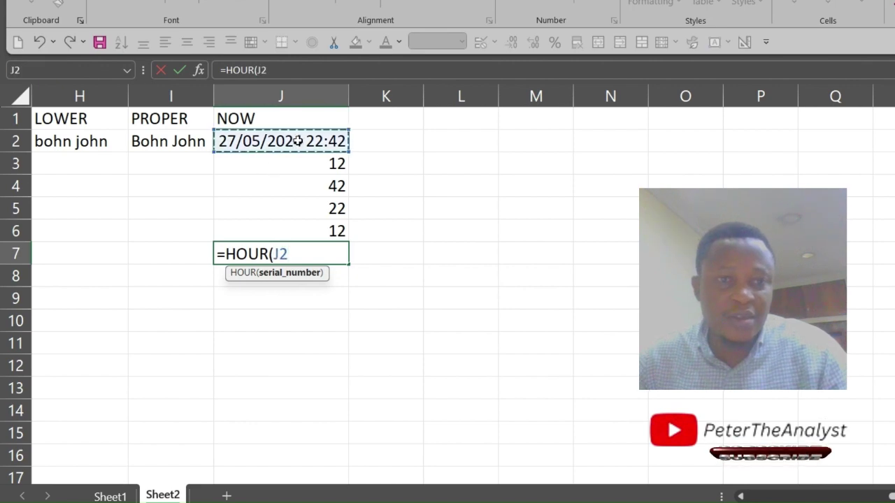
{"action": "key", "text": "Return"}
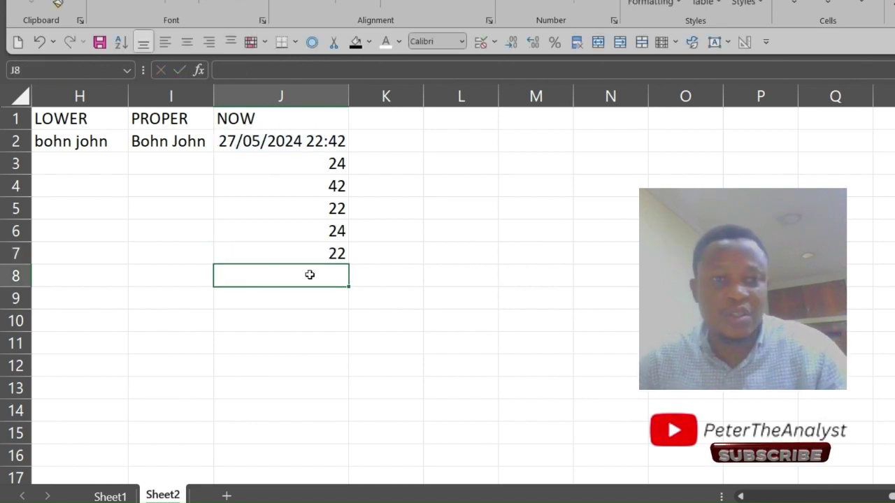
Compare the HOUR formulas in cells J5 and J7 without changing them
{"action": "left_click", "coordinate": [318, 249]}
{"action": "left_click", "coordinate": [322, 205]}
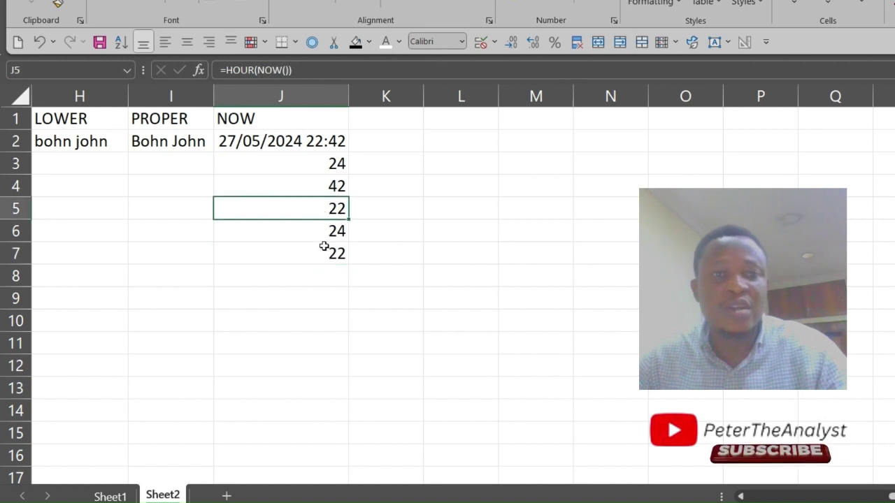
{"action": "key", "text": "ctrl+Up"}
{"action": "left_click", "coordinate": [315, 203]}
{"action": "double_click", "coordinate": [272, 208]}
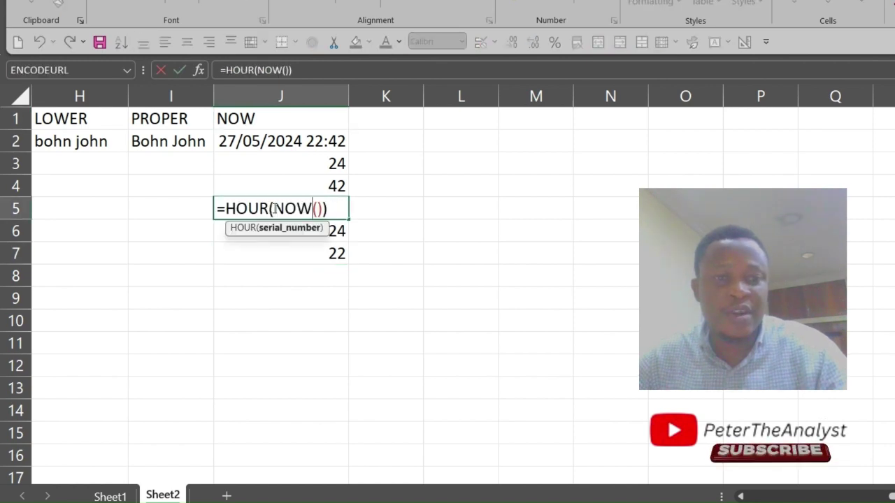
{"action": "key", "text": "Escape"}
{"action": "double_click", "coordinate": [289, 250]}
{"action": "key", "text": "Escape"}
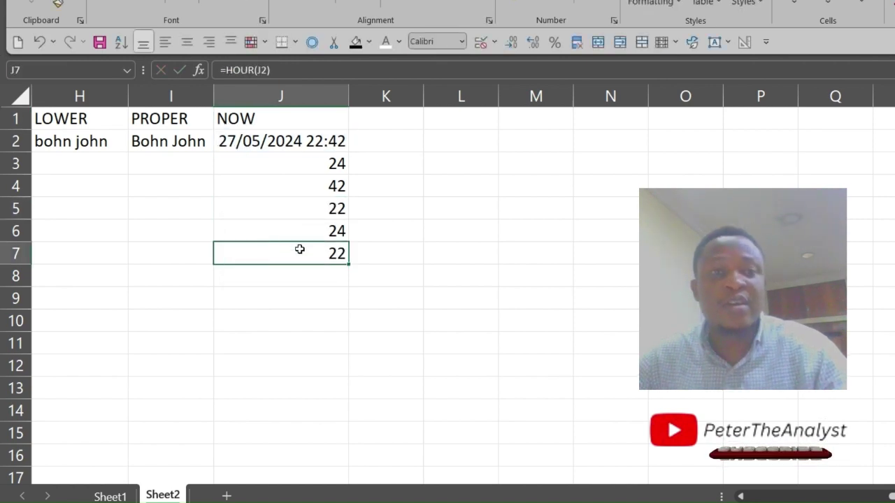
{"action": "left_click", "coordinate": [302, 285]}
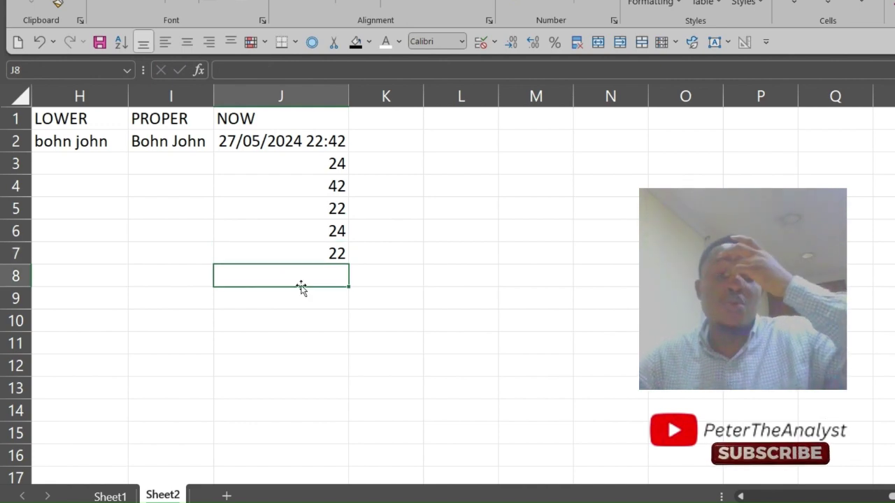
Add the column header TODAY in cell K1, after the NOW column
{"action": "left_click", "coordinate": [382, 121]}
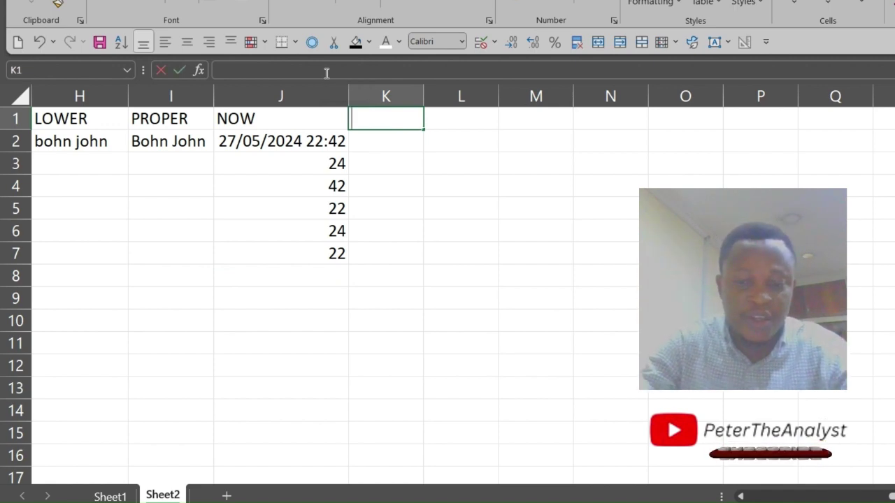
{"action": "type", "text": "TODAY"}
{"action": "key", "text": "Return"}
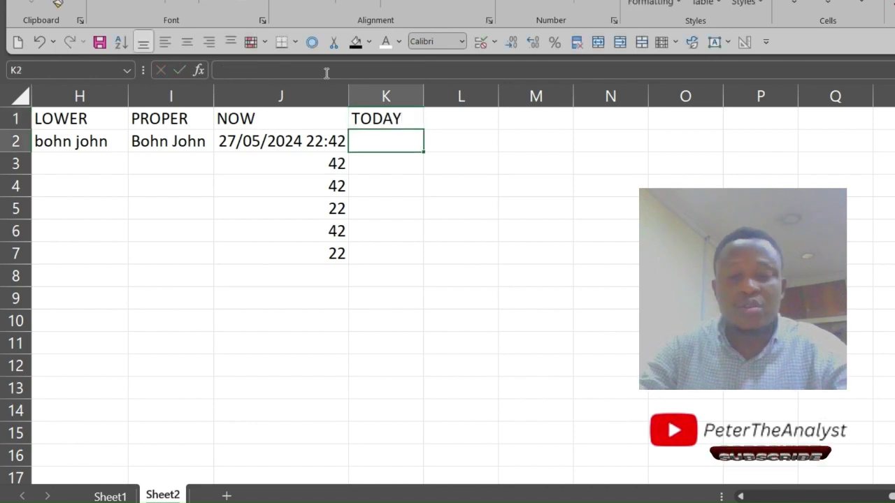
In cell K2, return the current date with the formula =TODAY(), and widen column K slightly
{"action": "type", "text": "=to"}
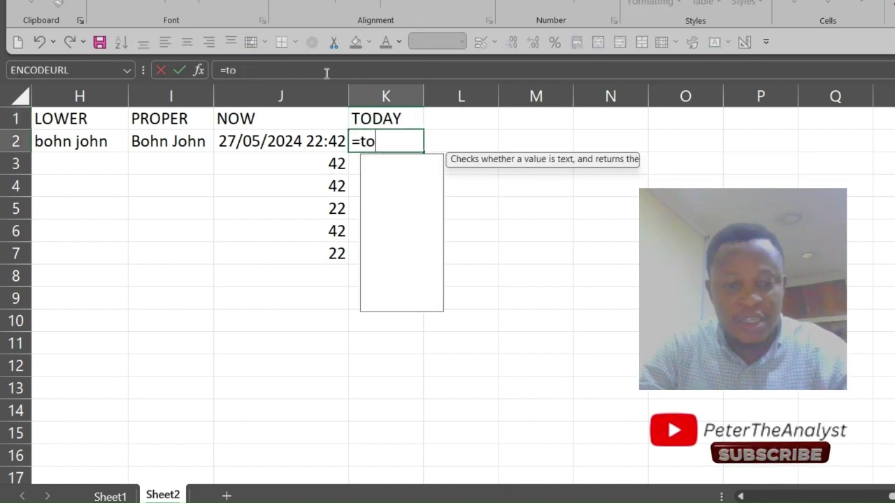
{"action": "key", "text": "Tab"}
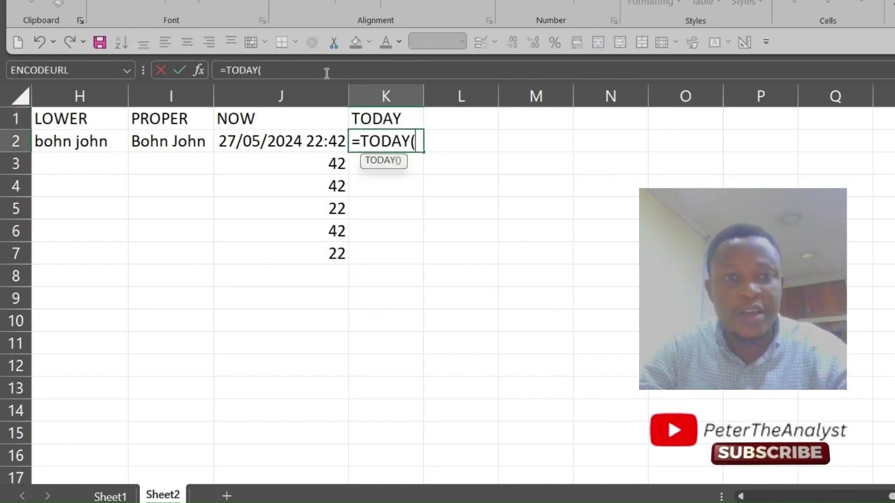
{"action": "type", "text": ")"}
{"action": "key", "text": "Return"}
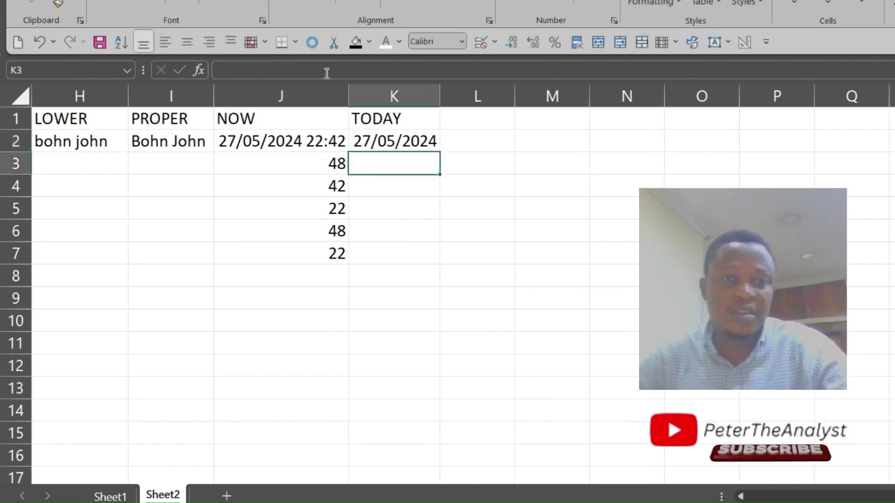
{"action": "left_click_drag", "start_coordinate": [440, 96], "coordinate": [448, 96]}
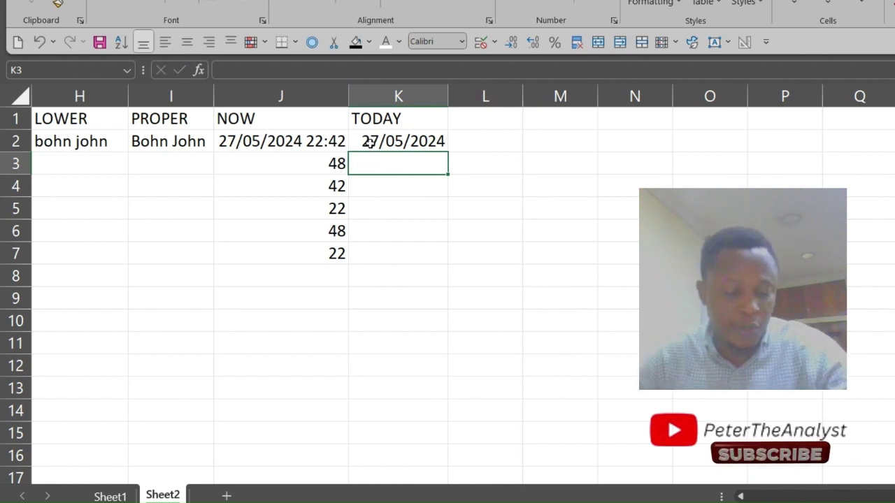
In cell K3, extract the day of the current date with the formula =DAY(TODAY())
{"action": "type", "text": "="}
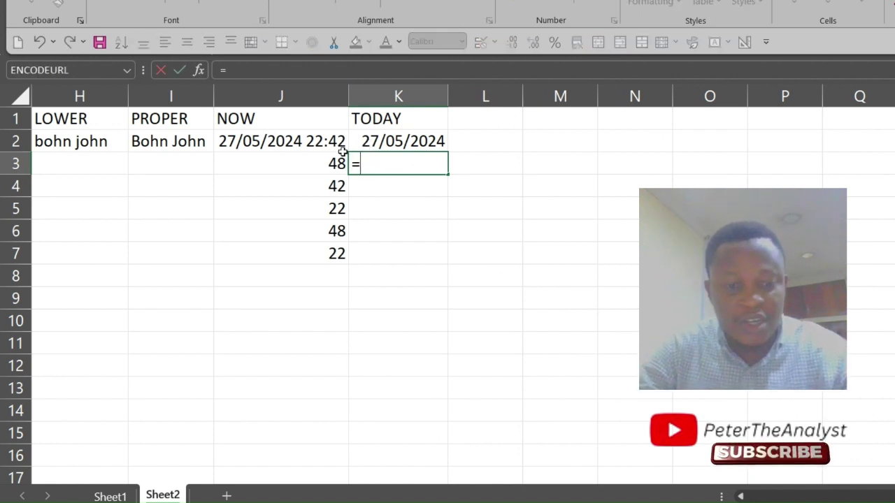
{"action": "type", "text": "day"}
{"action": "key", "text": "Tab"}
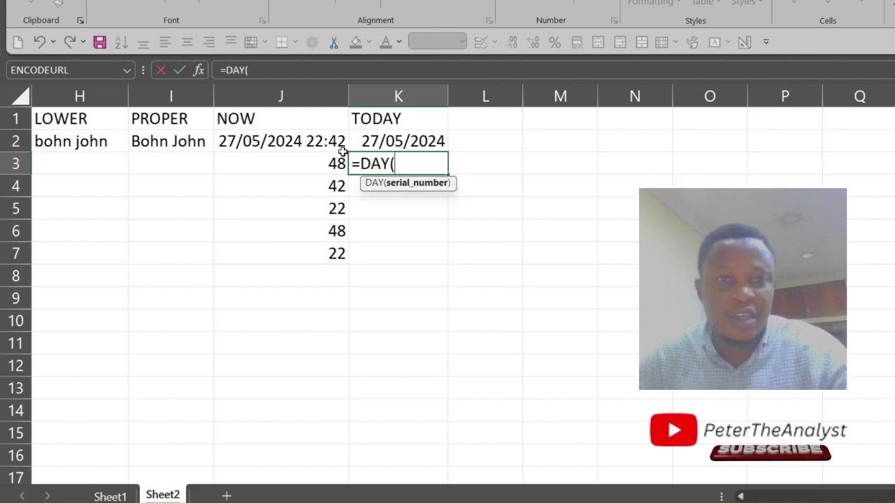
{"action": "type", "text": "today"}
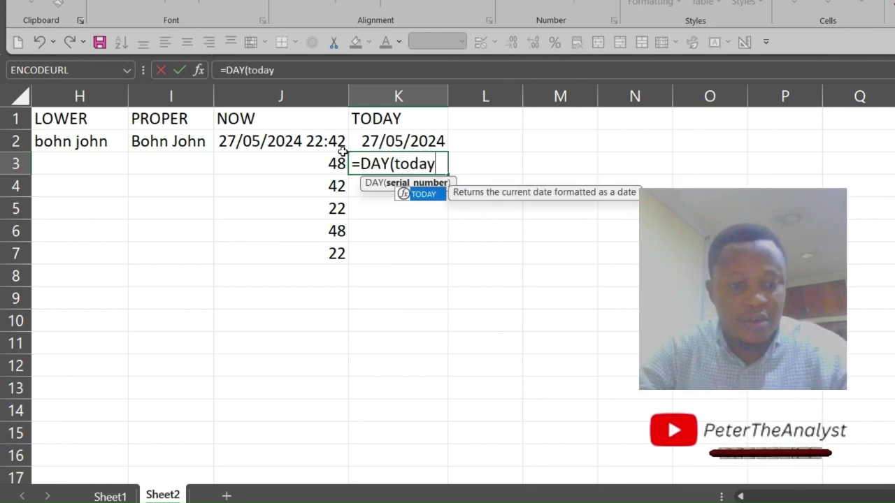
{"action": "key", "text": "Tab"}
{"action": "type", "text": "))"}
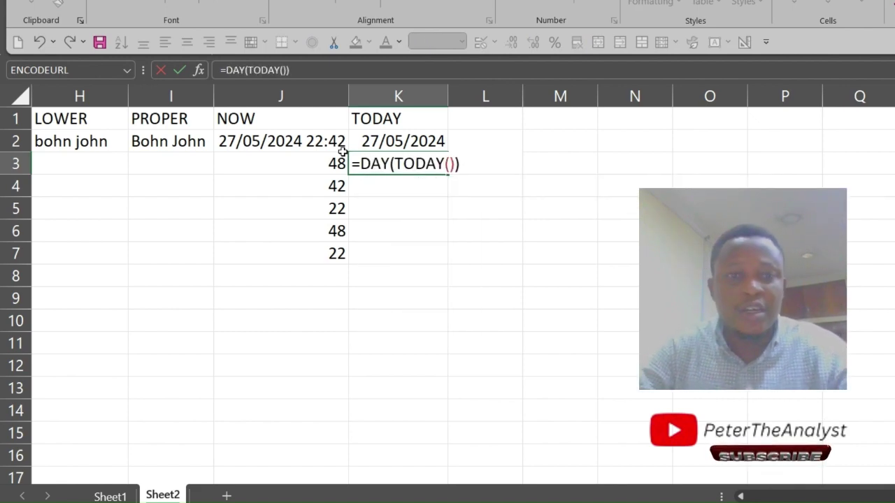
{"action": "key", "text": "Return"}
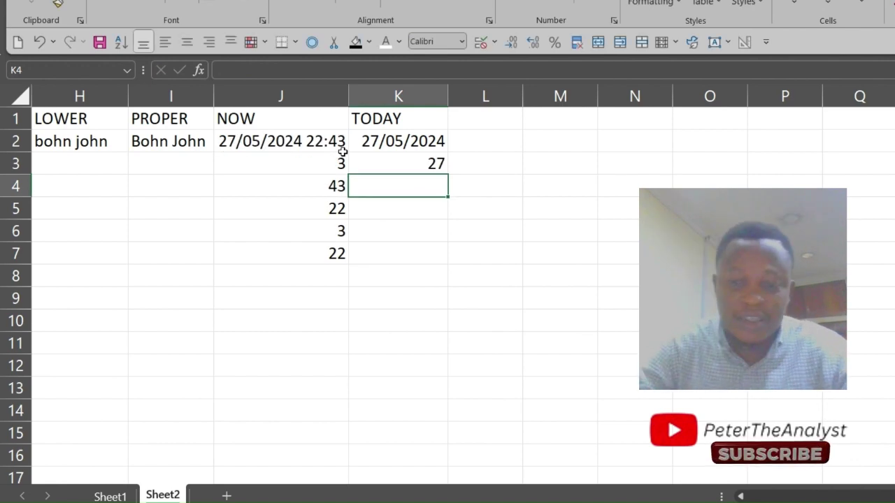
In cell K4, extract the day from the date in K2 with the DAY function
{"action": "type", "text": "=day"}
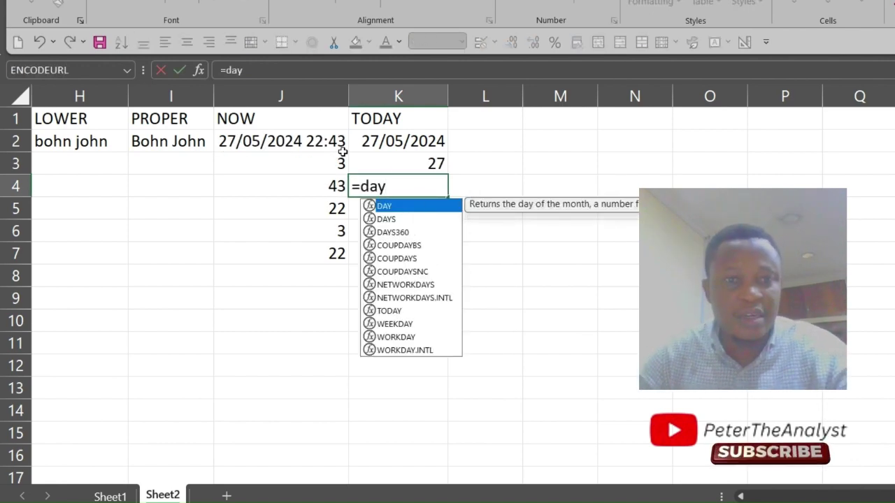
{"action": "key", "text": "Tab"}
{"action": "left_click", "coordinate": [411, 141]}
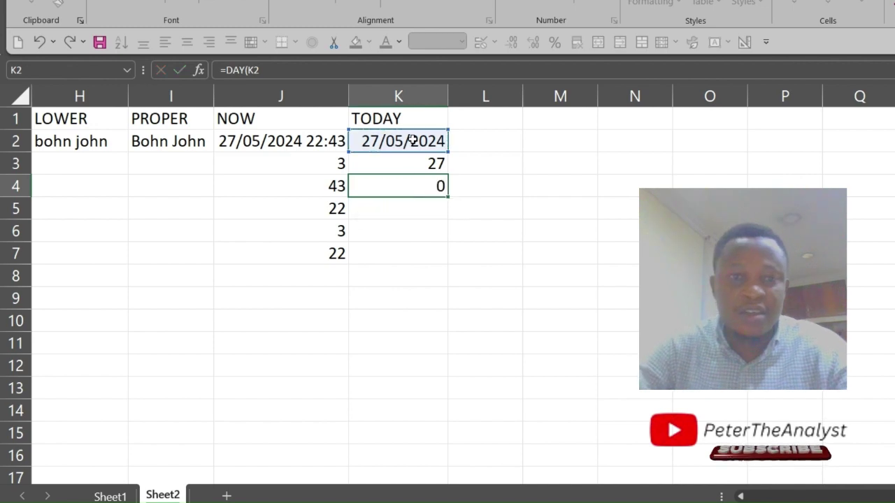
{"action": "key", "text": "Return"}
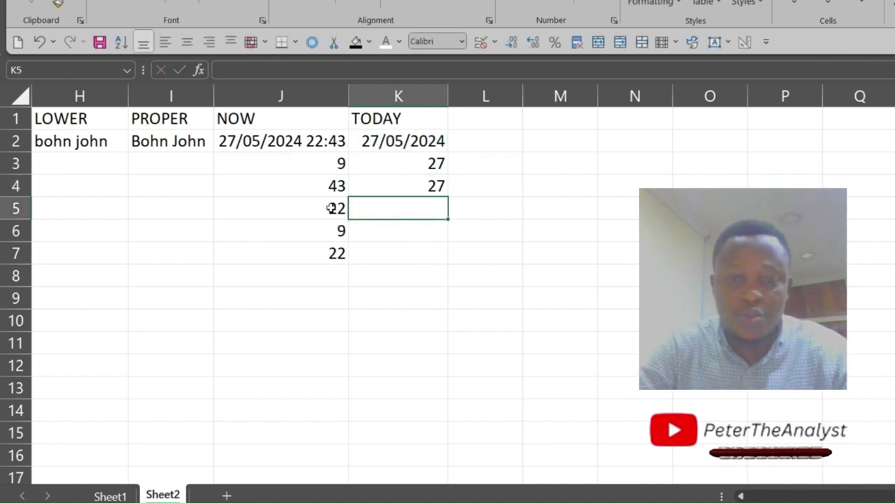
In cell K5, extract the month from the date in K2 with the formula =MONTH(K2), and check the cell's formula
{"action": "type", "text": "=month"}
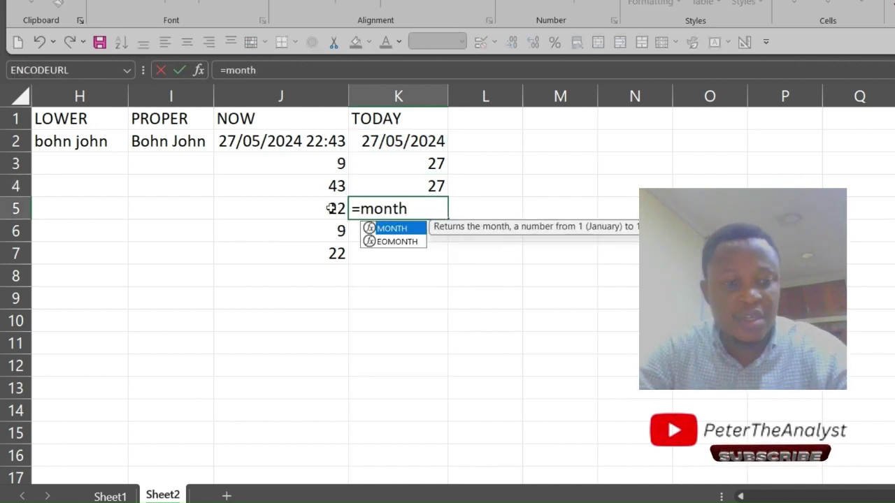
{"action": "key", "text": "Tab"}
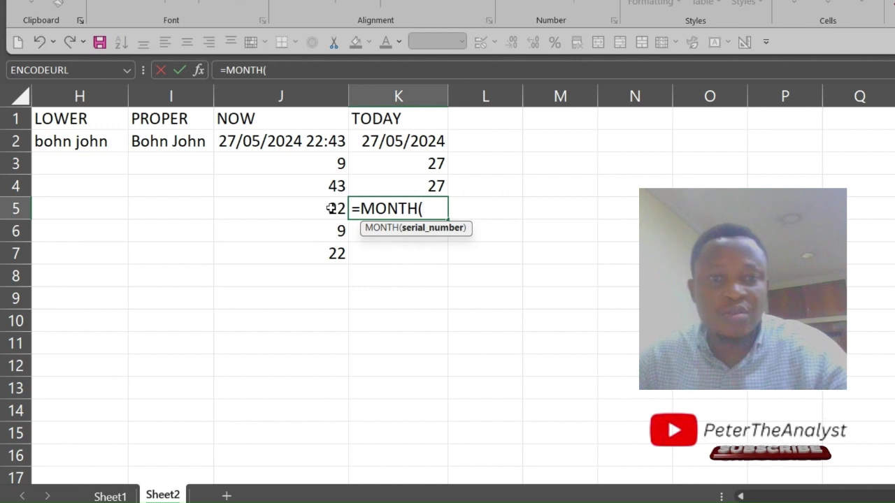
{"action": "left_click", "coordinate": [371, 140]}
{"action": "key", "text": "Return"}
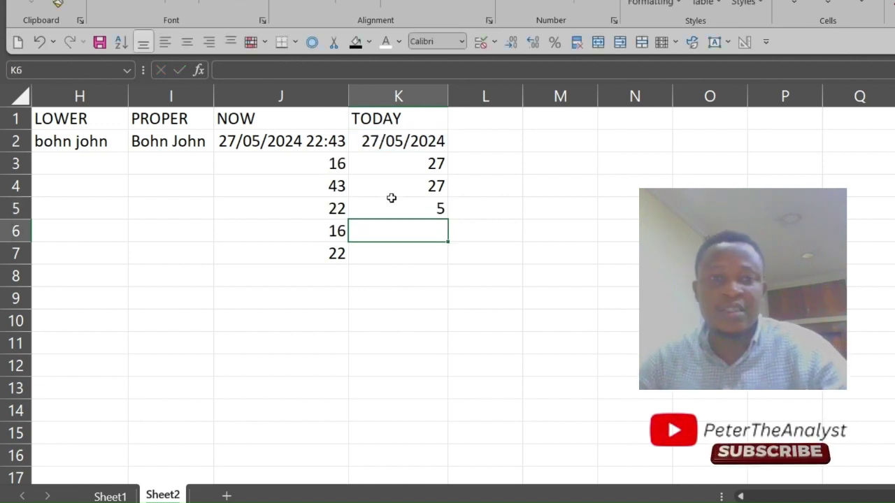
{"action": "left_click", "coordinate": [392, 203]}
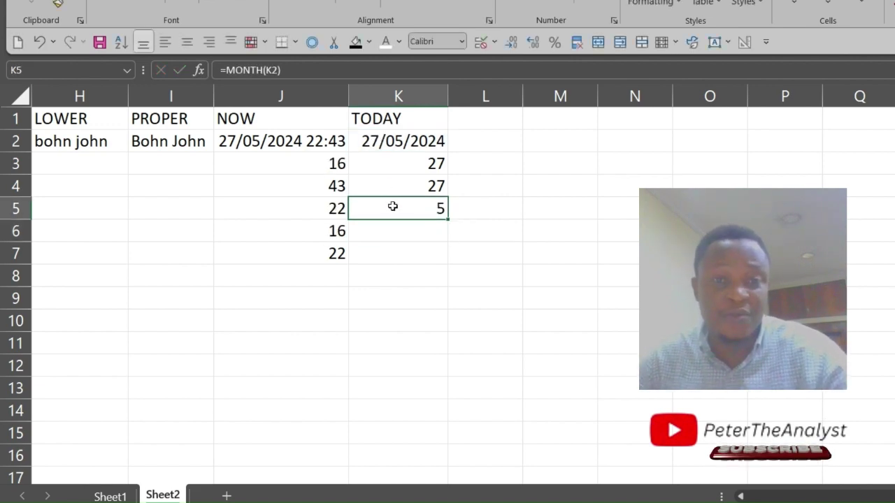
{"action": "left_click", "coordinate": [391, 232]}
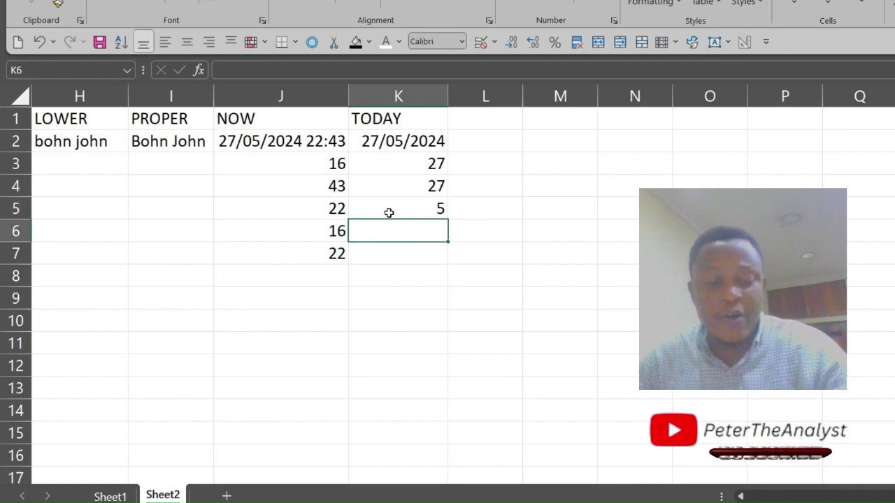